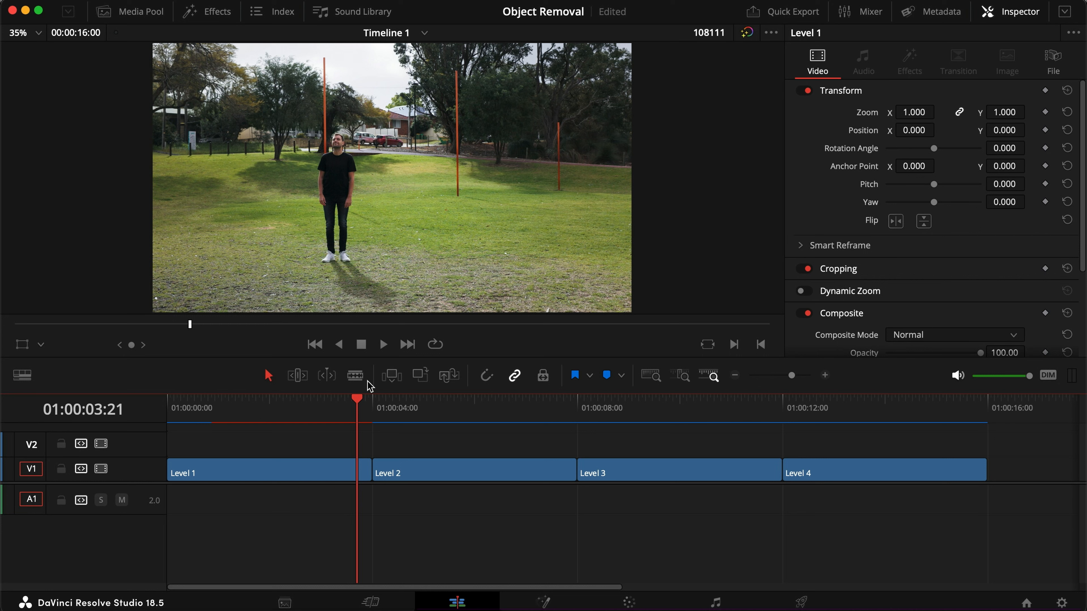
# Step: Compare the end of the Level 1 clip full screen with the Object Removal node disabled and enabled
pyautogui.moveTo(342, 407)
pyautogui.mouseDown()
pyautogui.moveTo(169, 407)
pyautogui.moveTo(354, 403)
pyautogui.mouseUp()
pyautogui.press('super+f')
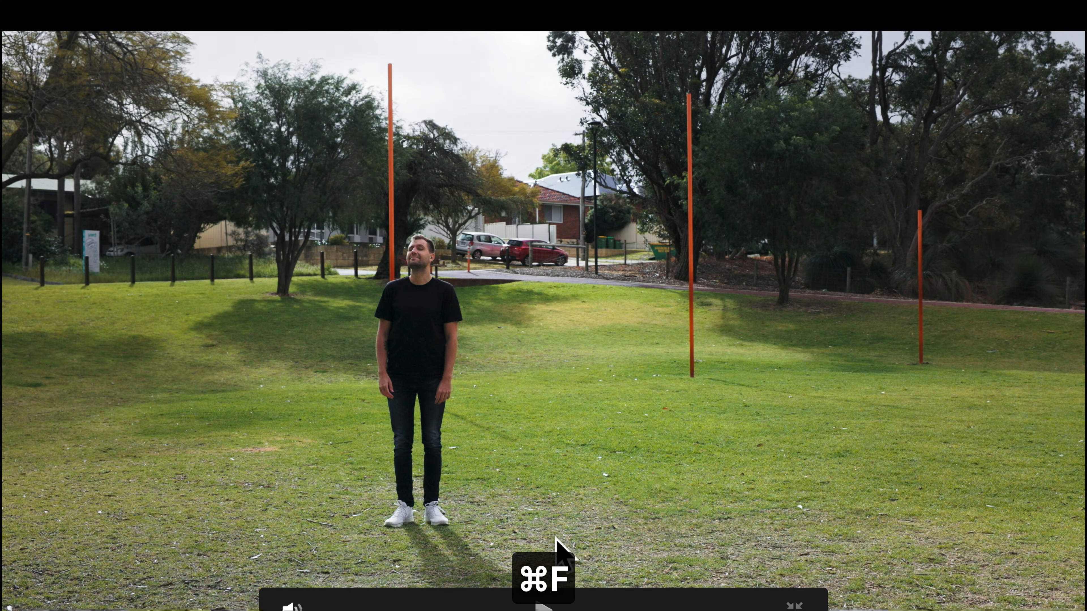
pyautogui.press('super+d')
pyautogui.press('super+f')
pyautogui.press('2')
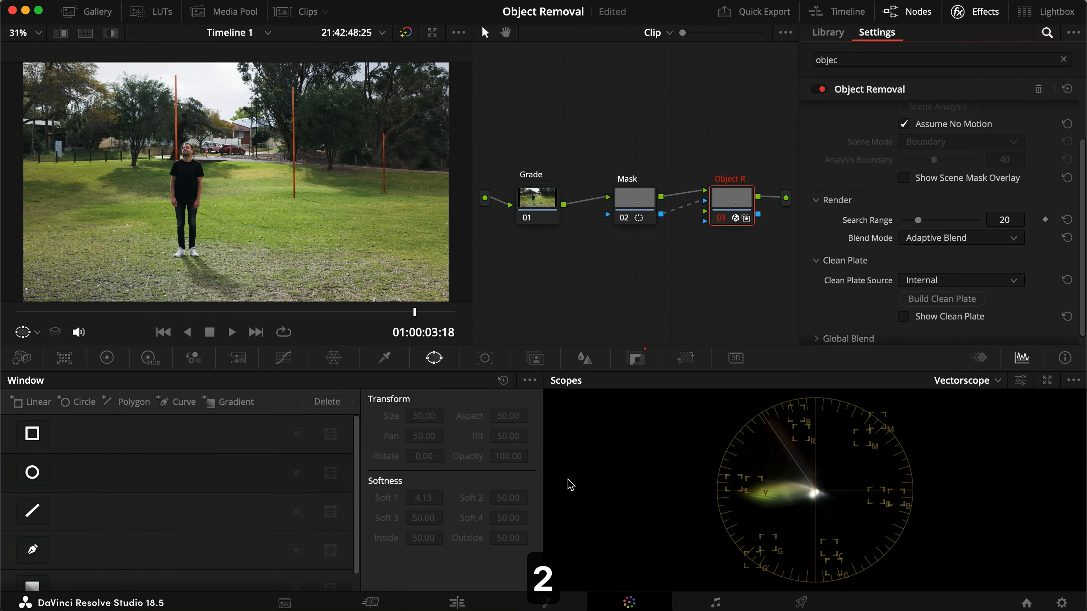
pyautogui.press('super+f')
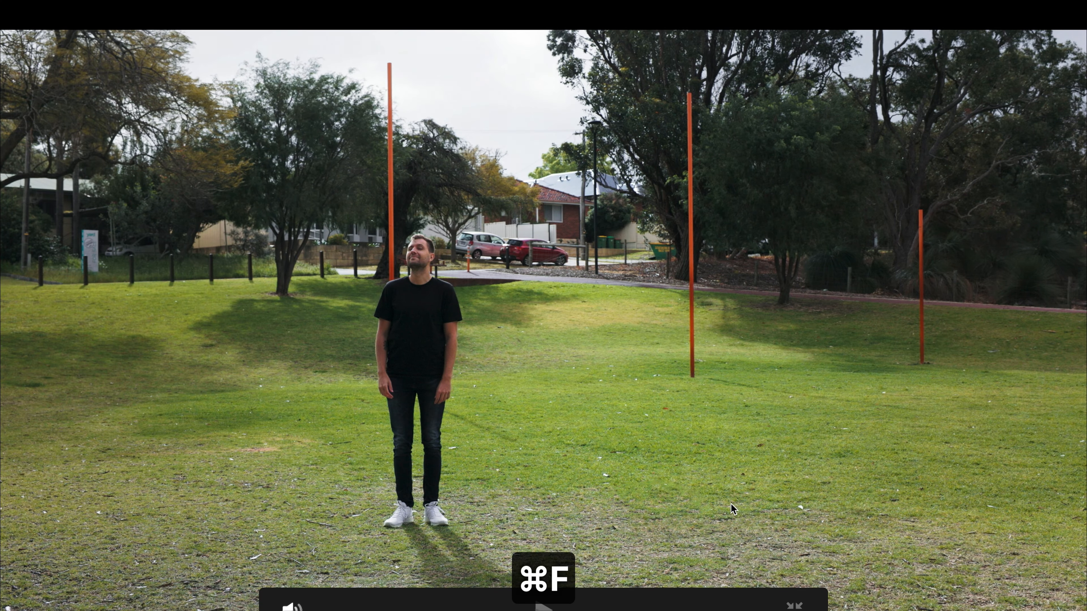
pyautogui.press('super+d')
pyautogui.press('super+d')
pyautogui.press('super+f')
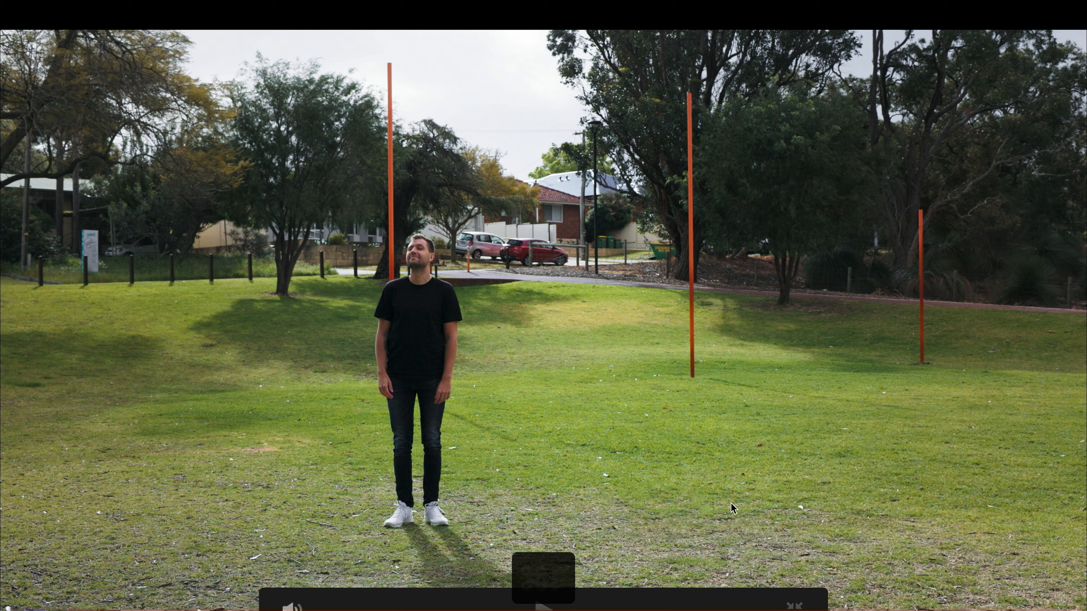
pyautogui.press('super+d')
pyautogui.press('super+d')
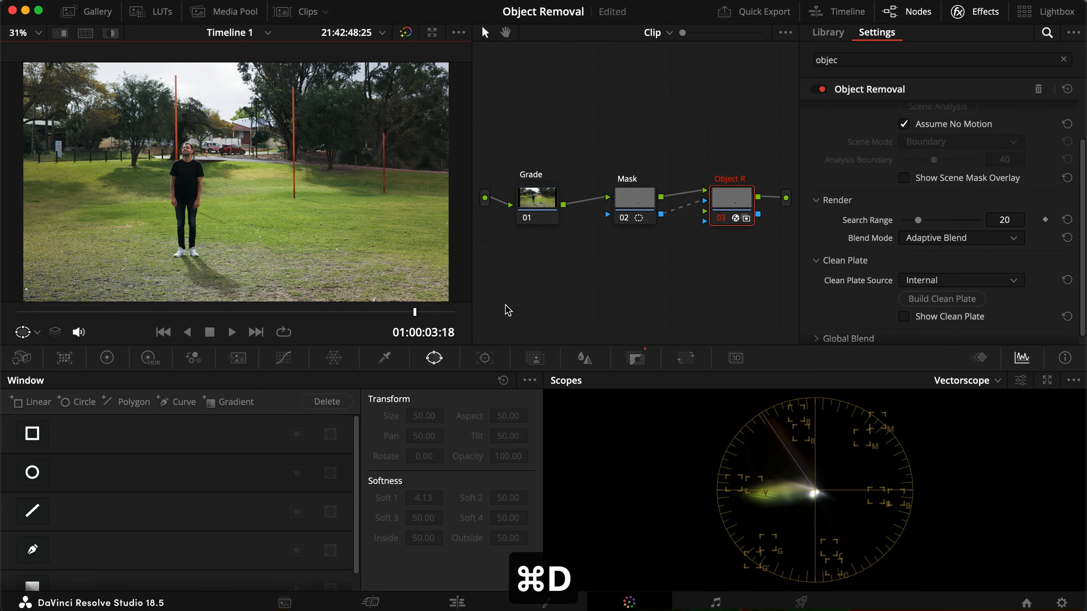
pyautogui.press('super+f')
pyautogui.press('super+f')
# Step: Save the project and bring up the Level 2 clip at about 01:00:07:09 for color work
pyautogui.press('super+s')
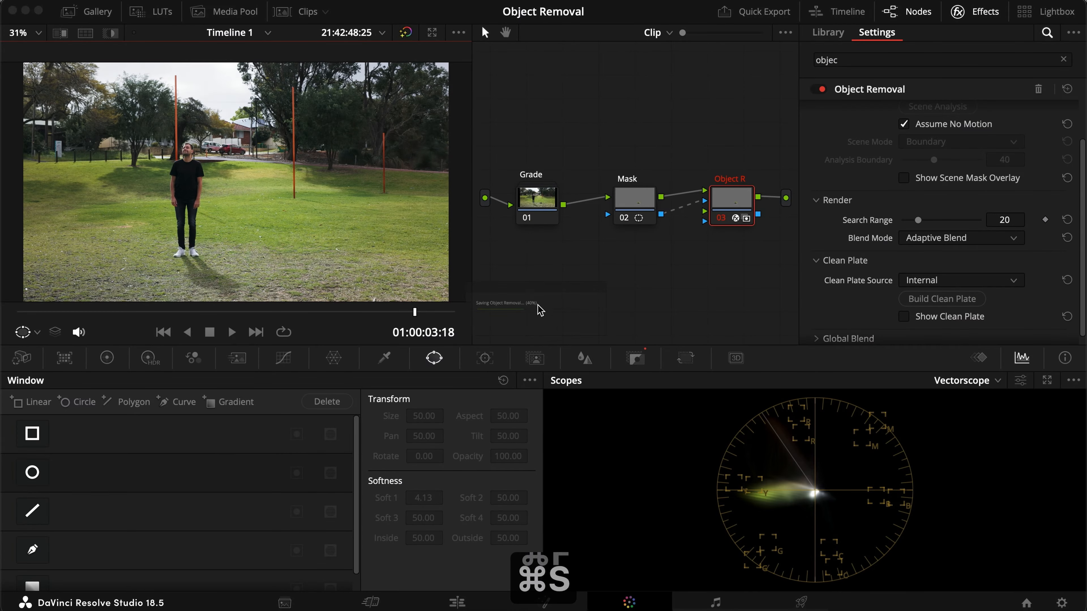
pyautogui.click(456, 604)
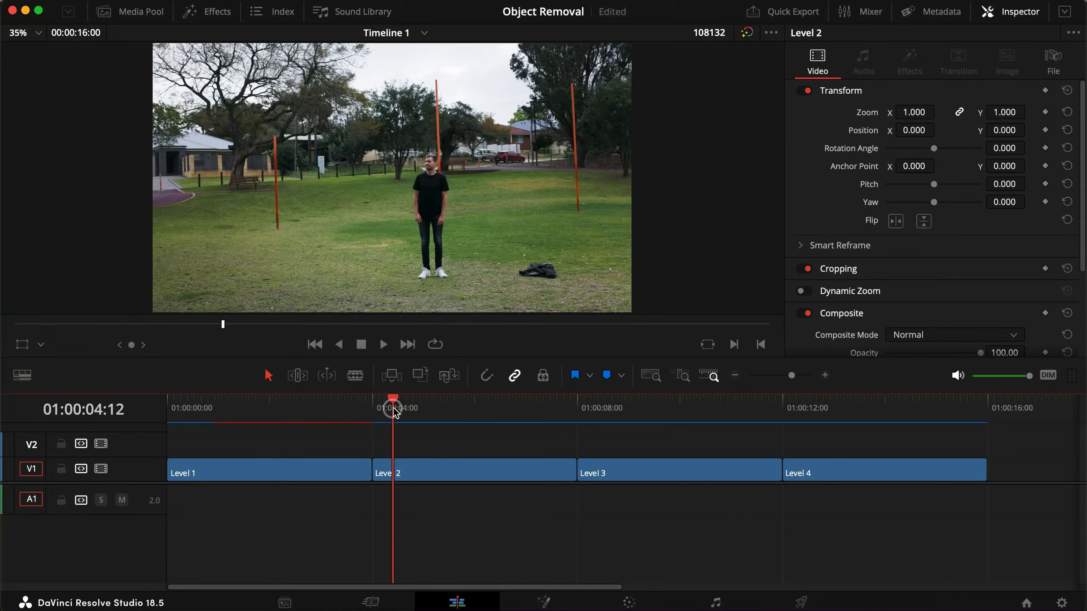
pyautogui.moveTo(388, 406); pyautogui.dragTo(541, 411)
pyautogui.press('2')
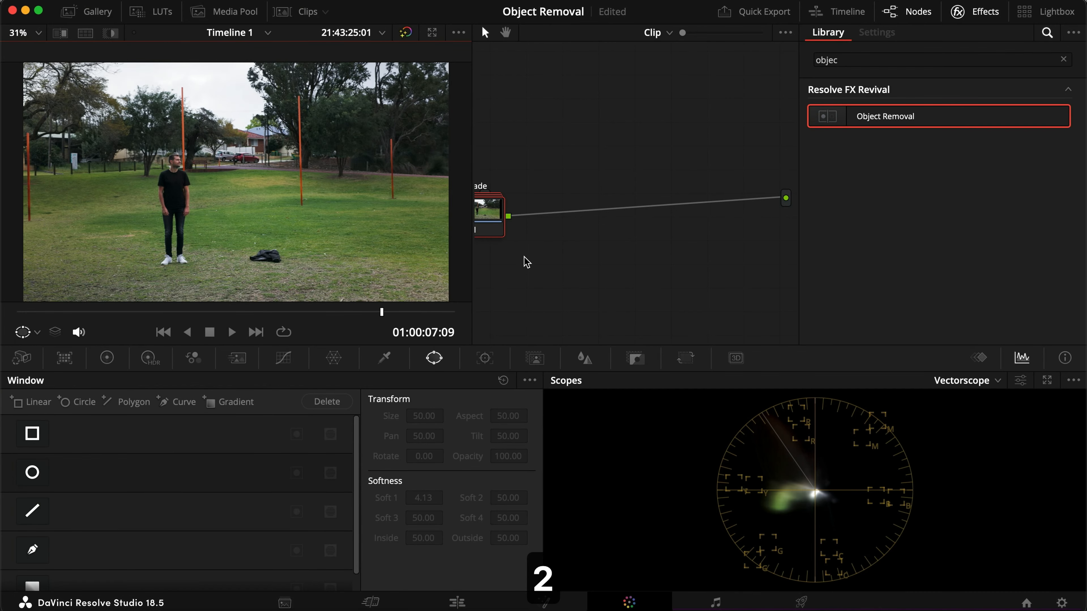
# Step: Add a serial node after the Grade node and label it Mask
pyautogui.hotkey('alt', 's')
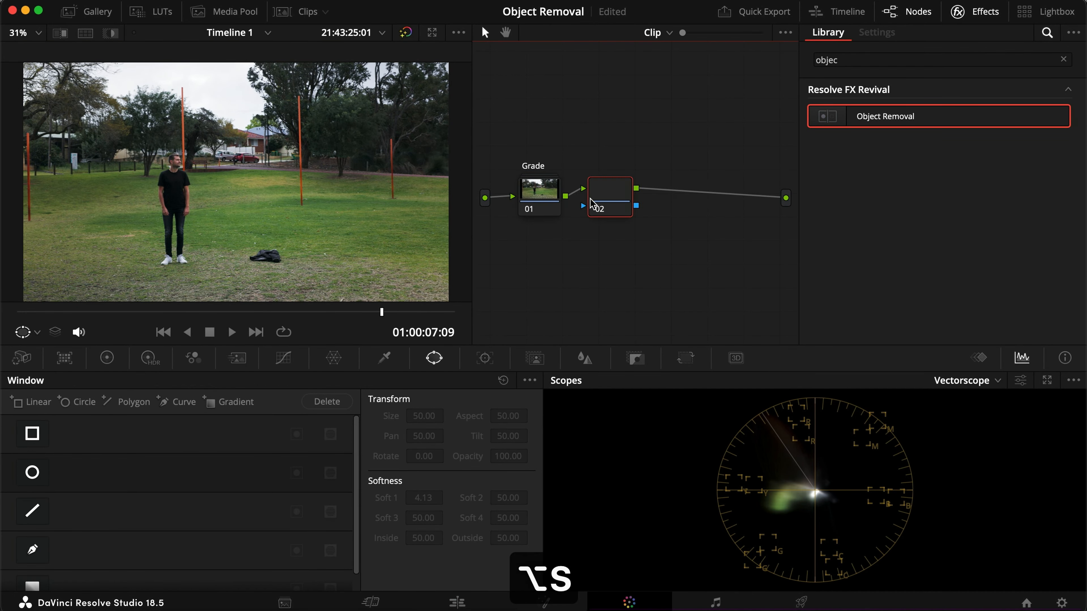
pyautogui.write('rMask')
pyautogui.press('Return')
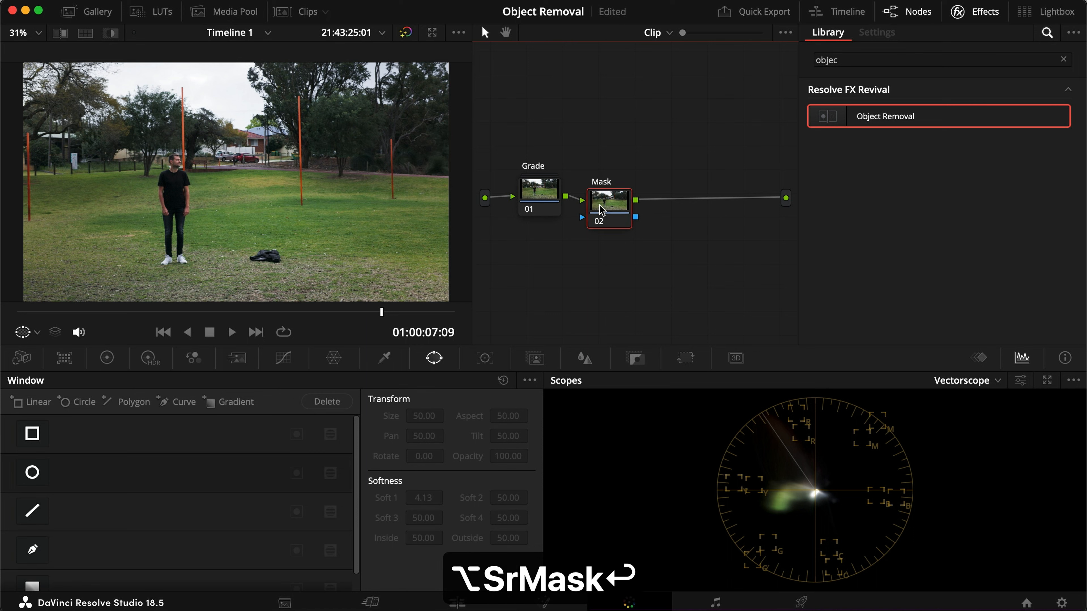
# Step: Draw a closed seven-point curve window around the black jacket on the grass and check the isolated area
pyautogui.click(41, 552)
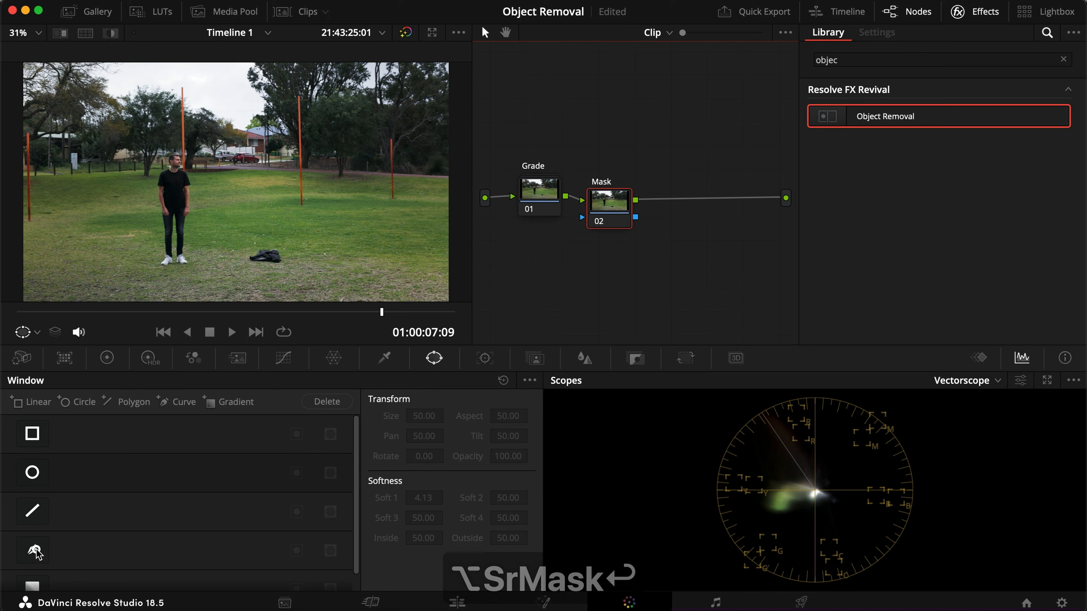
pyautogui.scroll(5, 279, 251)
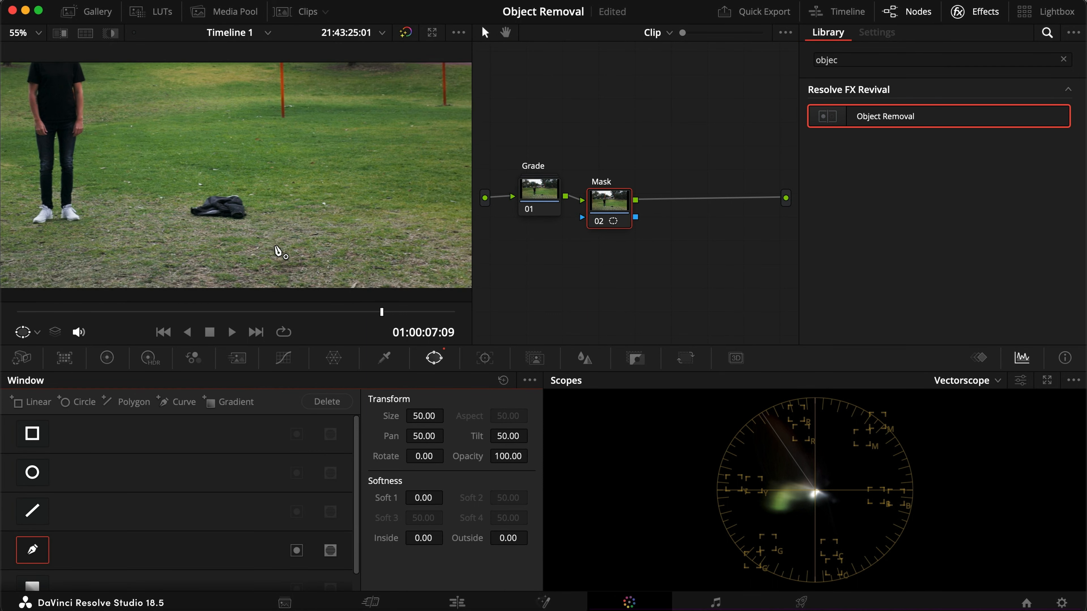
pyautogui.click(179, 257)
pyautogui.click(245, 257)
pyautogui.click(277, 229)
pyautogui.click(246, 189)
pyautogui.click(191, 189)
pyautogui.click(144, 207)
pyautogui.click(141, 244)
pyautogui.click(180, 257)
pyautogui.hotkey('shift', 'h')
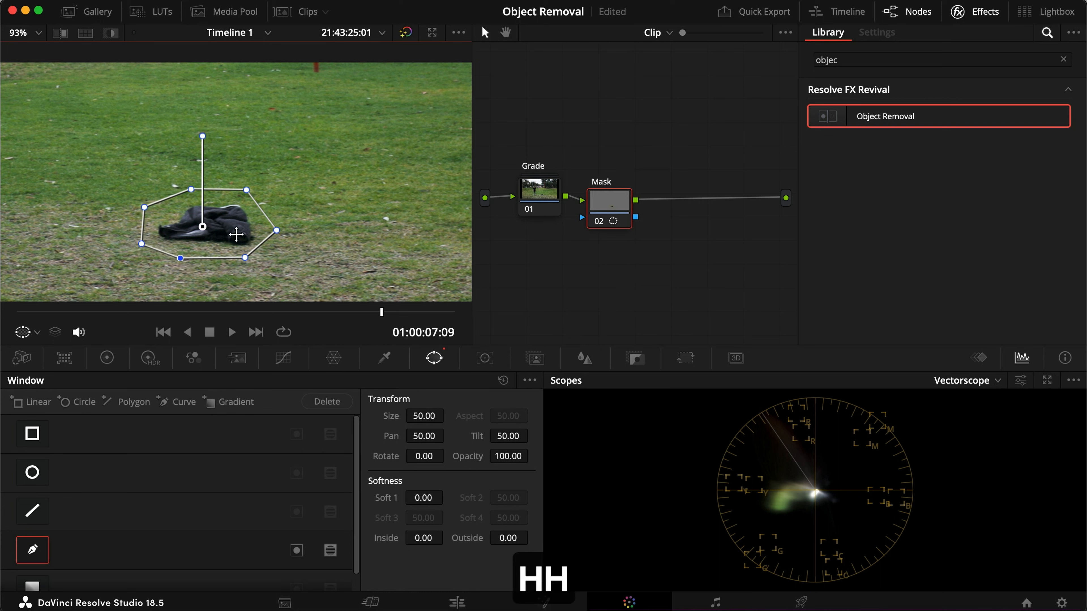
pyautogui.hotkey('shift', 'z')
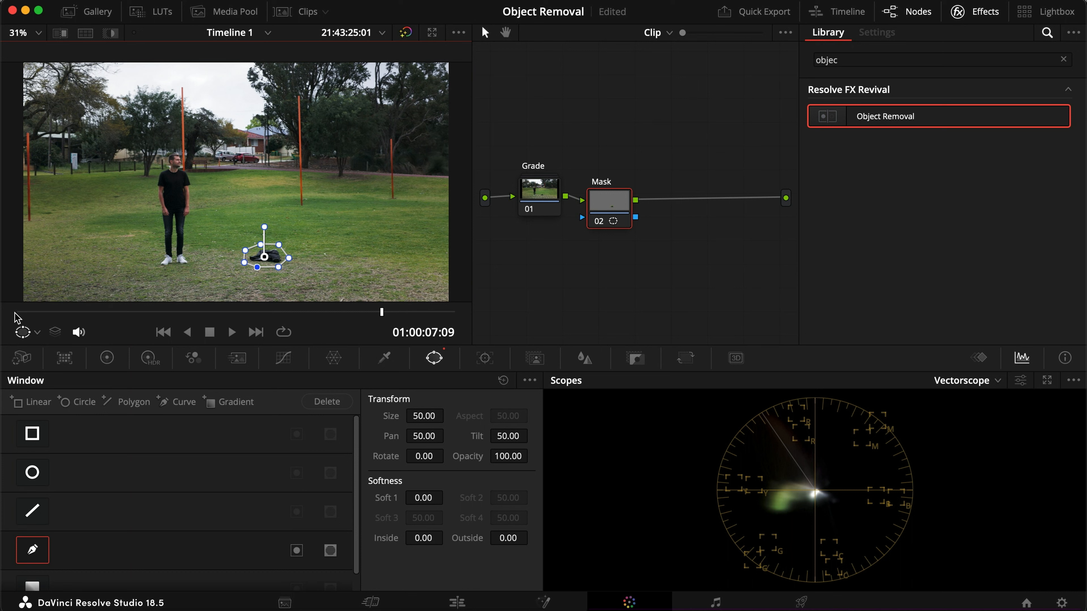
# Step: Try to track the jacket window forward and backward through the clip from the current frame
pyautogui.click(489, 359)
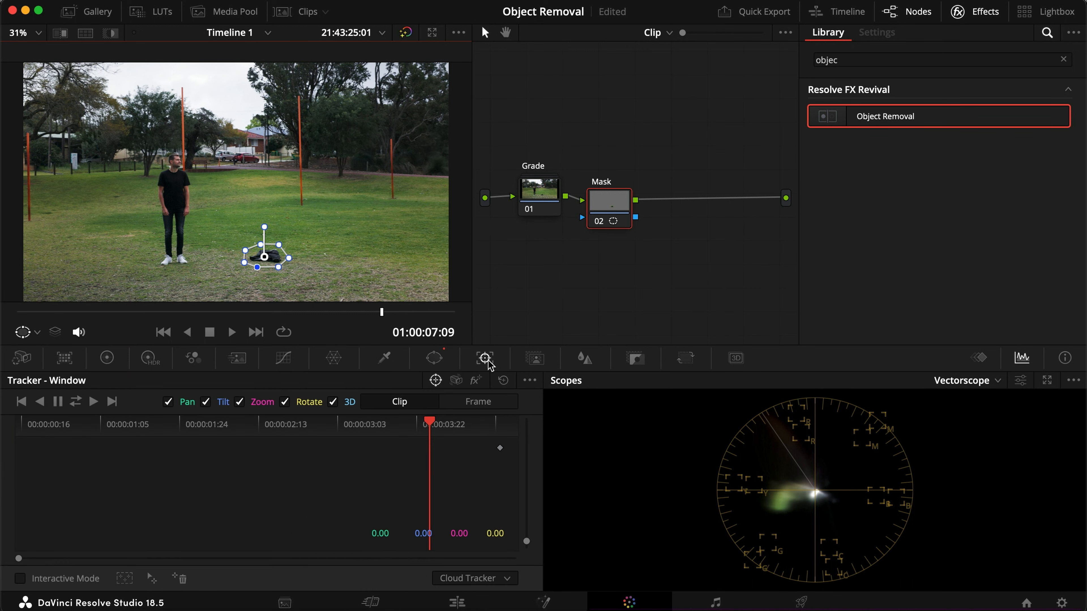
pyautogui.click(75, 402)
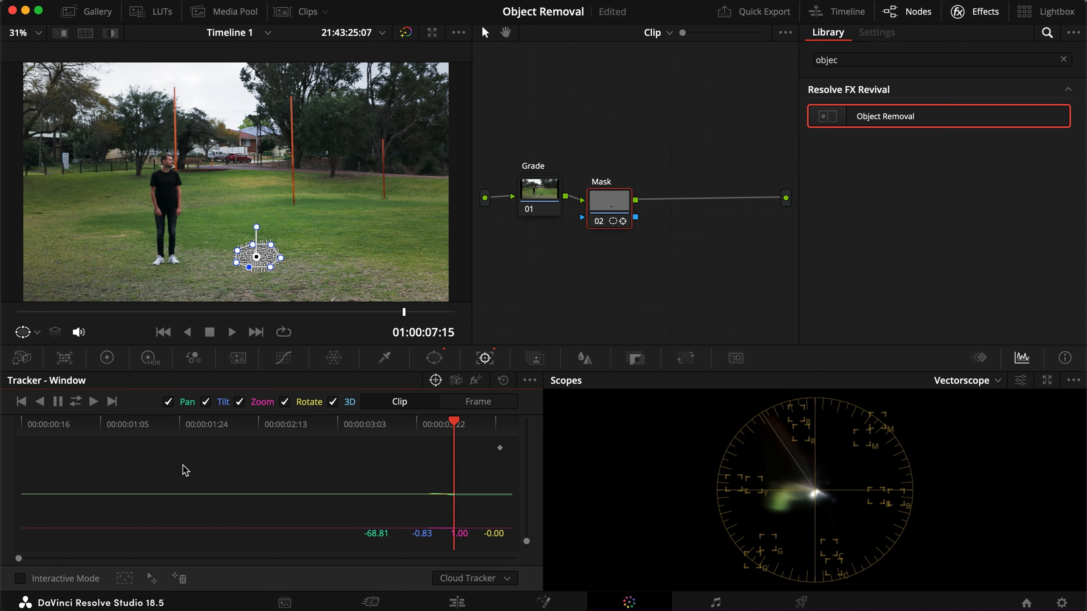
pyautogui.click(77, 402)
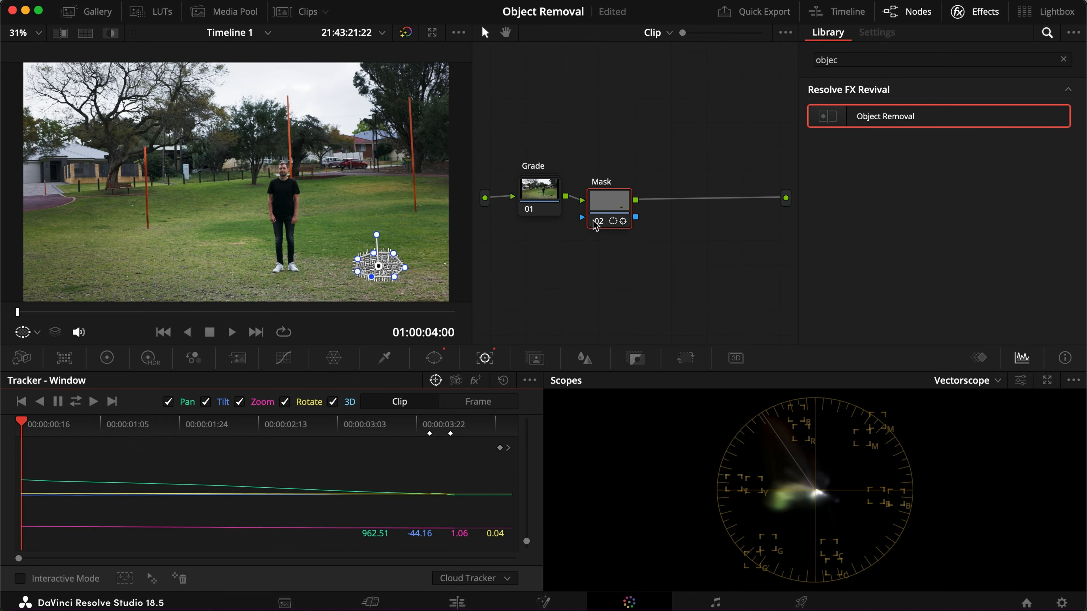
# Step: Add a serial node after the Mask node and apply the Object Removal effect to it, fed by the mask's key output
pyautogui.hotkey('alt', 's')
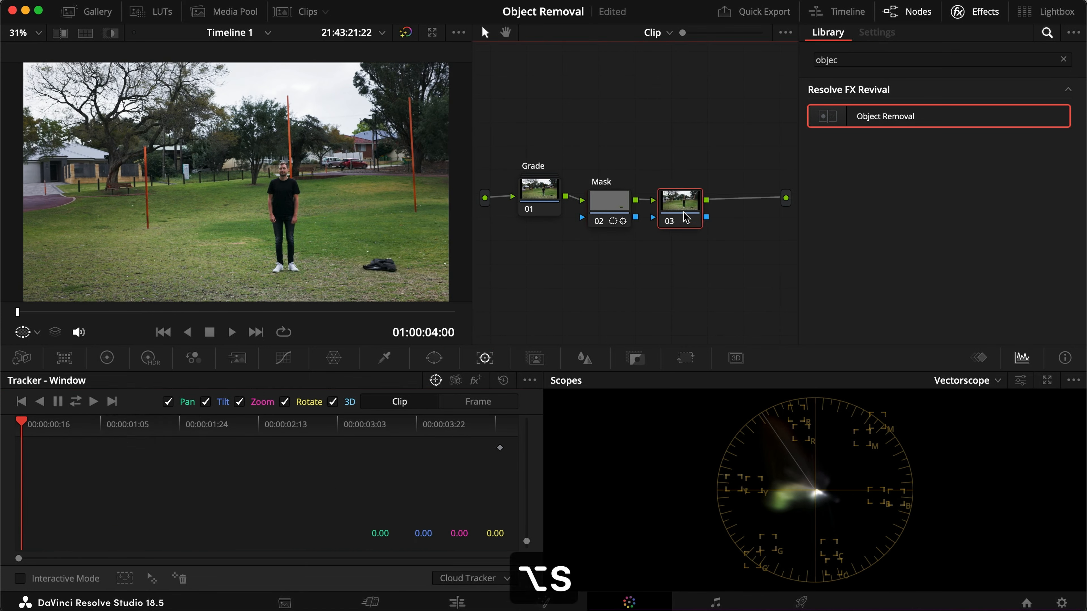
pyautogui.moveTo(875, 130); pyautogui.dragTo(653, 205)
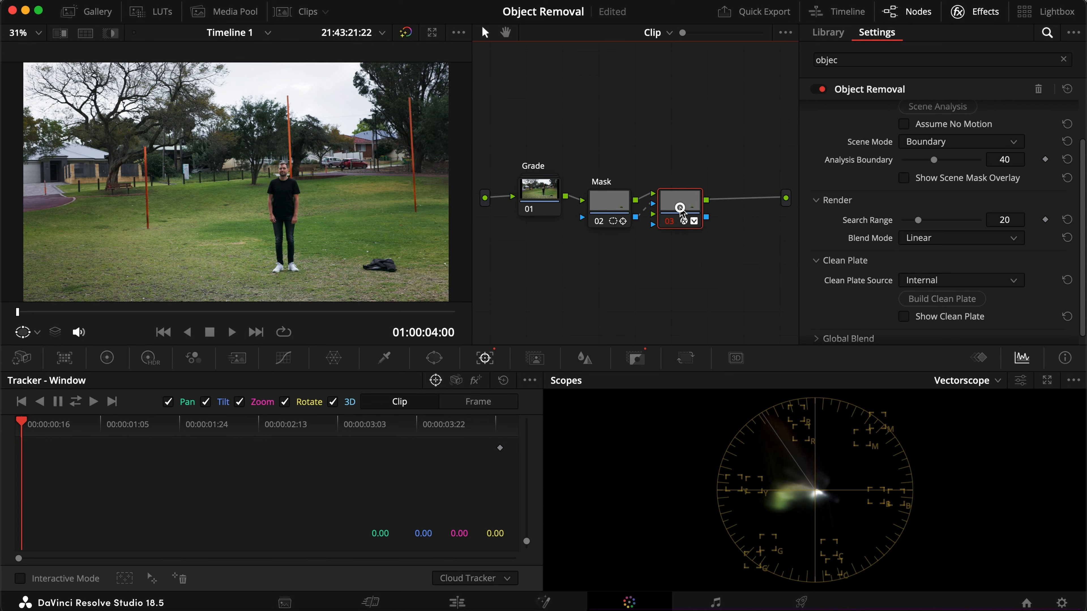
# Step: Run the Object Removal scene analysis and scrub through the clip to check how the mask follows the jacket
pyautogui.scroll(2, 856, 187)
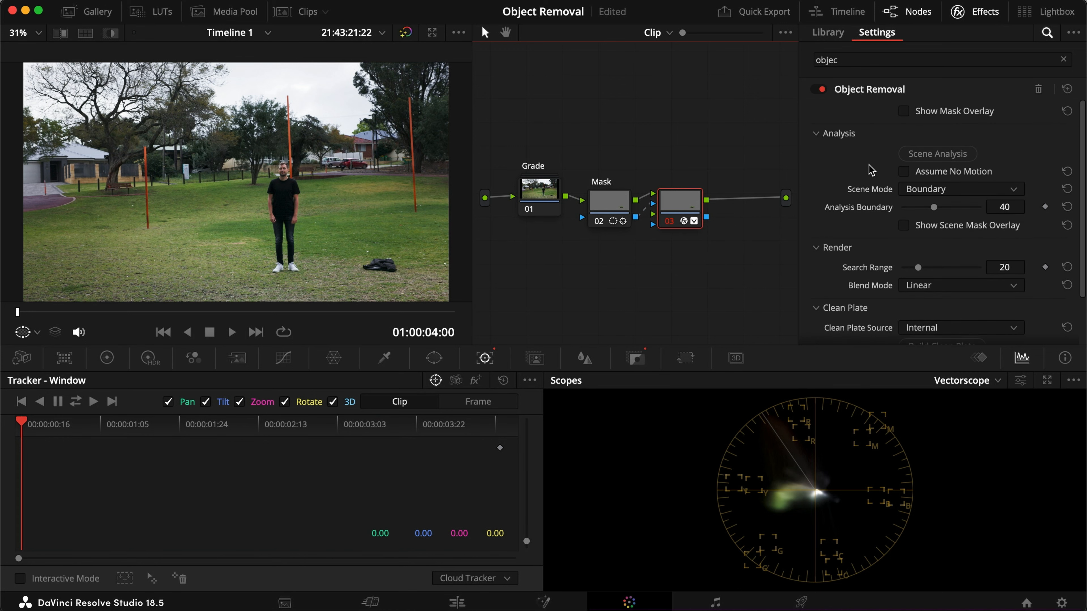
pyautogui.click(935, 156)
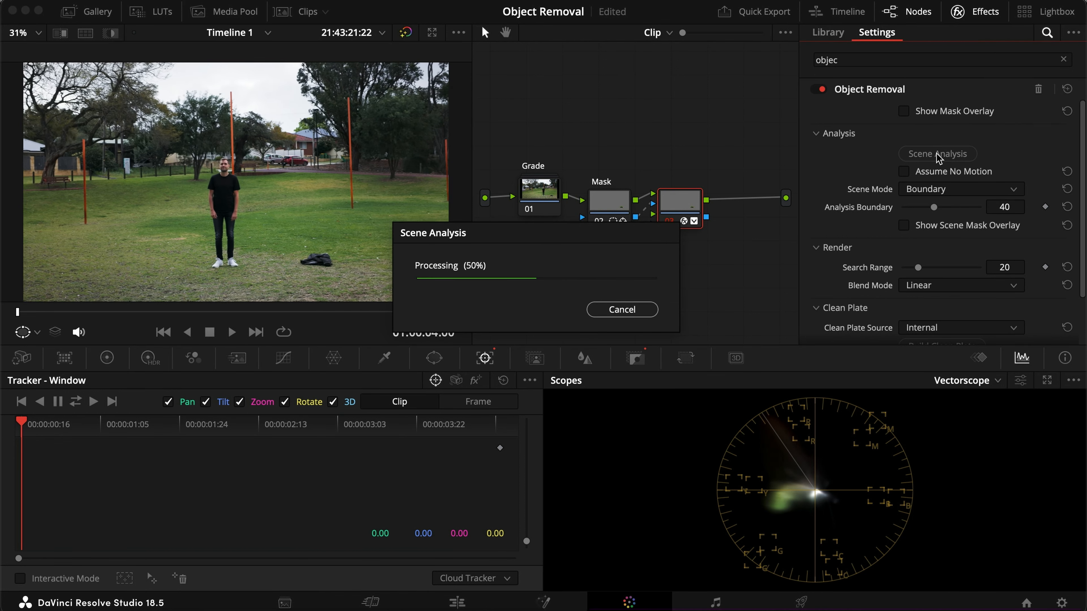
pyautogui.moveTo(681, 204); pyautogui.dragTo(692, 209)
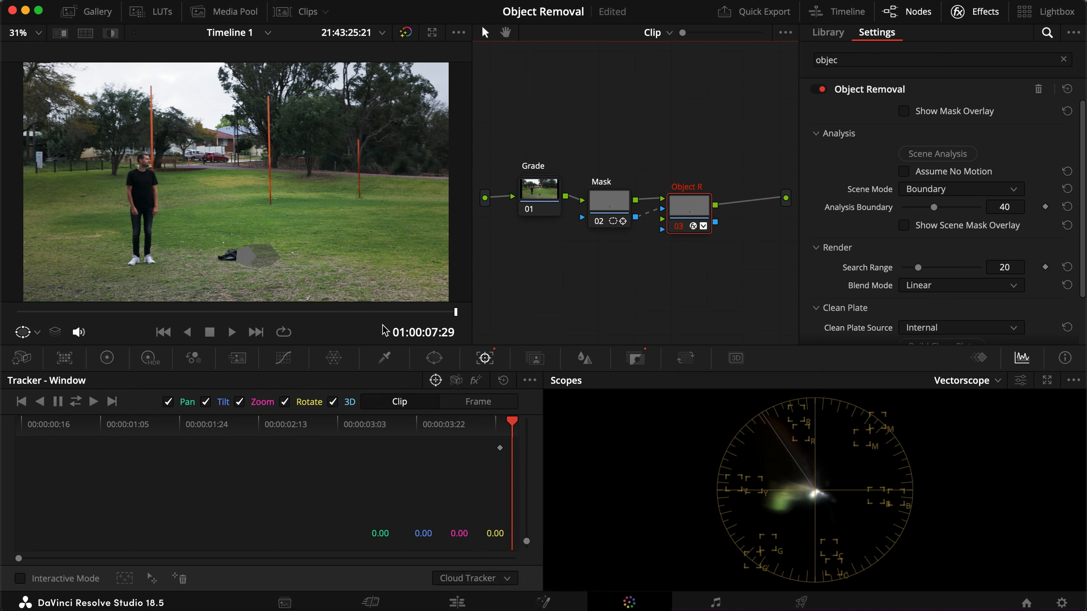
pyautogui.moveTo(315, 311); pyautogui.dragTo(436, 310)
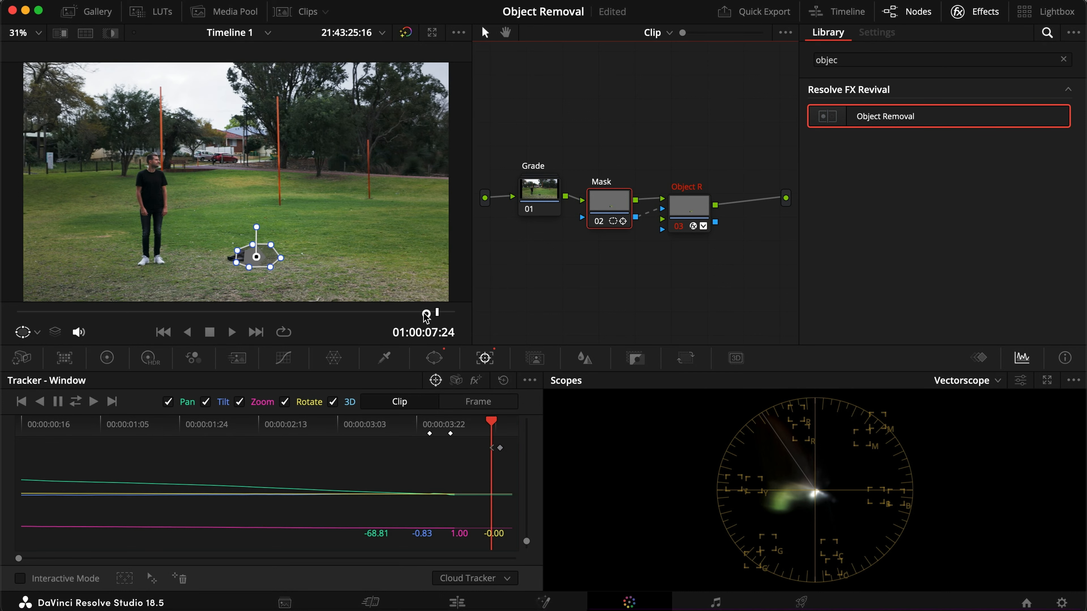
# Step: Clear the window's tracking data and reposition the window over the jacket at the clip's first frame
pyautogui.moveTo(427, 316); pyautogui.dragTo(12, 315)
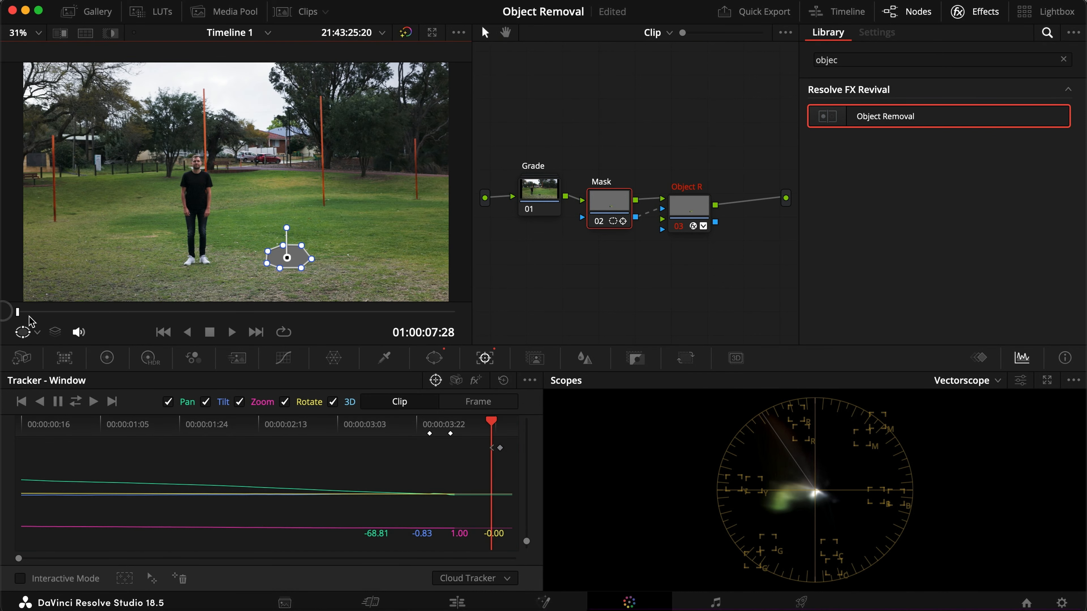
pyautogui.click(503, 380)
pyautogui.moveTo(265, 257); pyautogui.dragTo(380, 266)
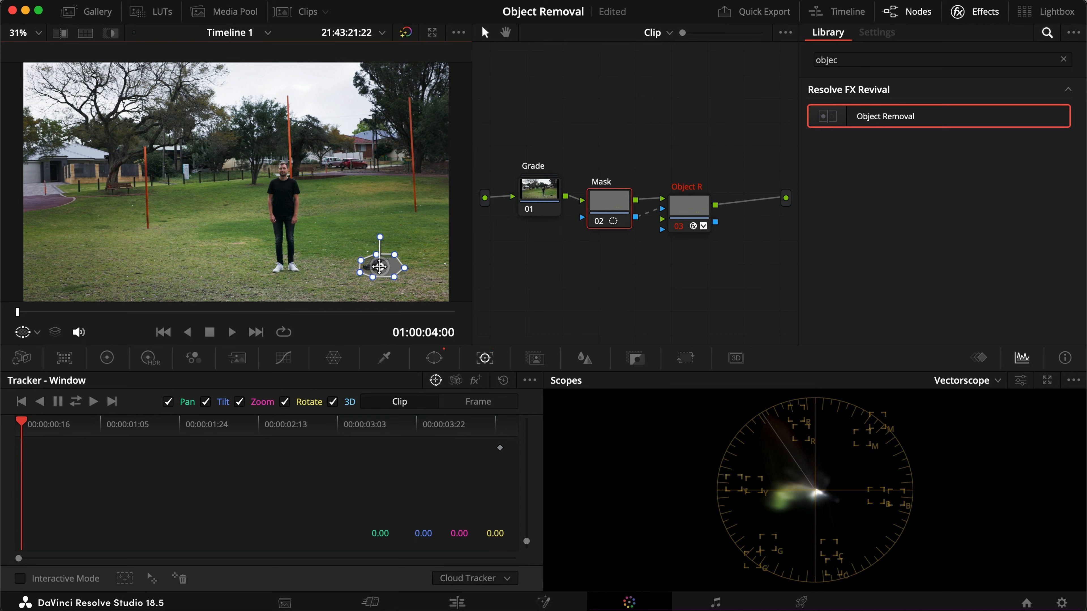
# Step: Disable the Object Removal node and track the Mask node's window through the whole clip from the first frame
pyautogui.click(708, 207)
pyautogui.press('super+d')
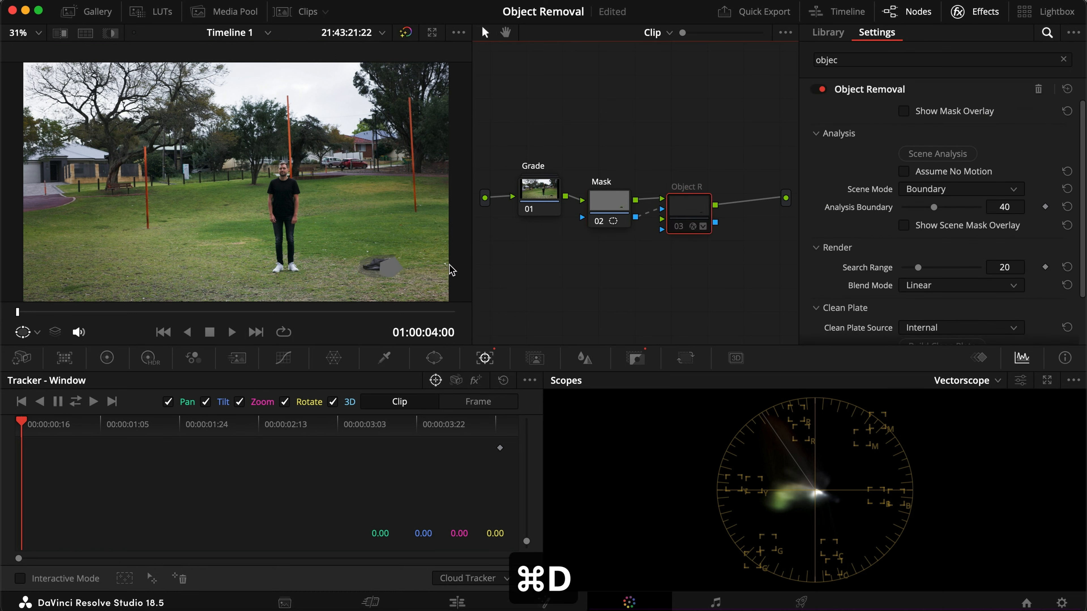
pyautogui.click(615, 202)
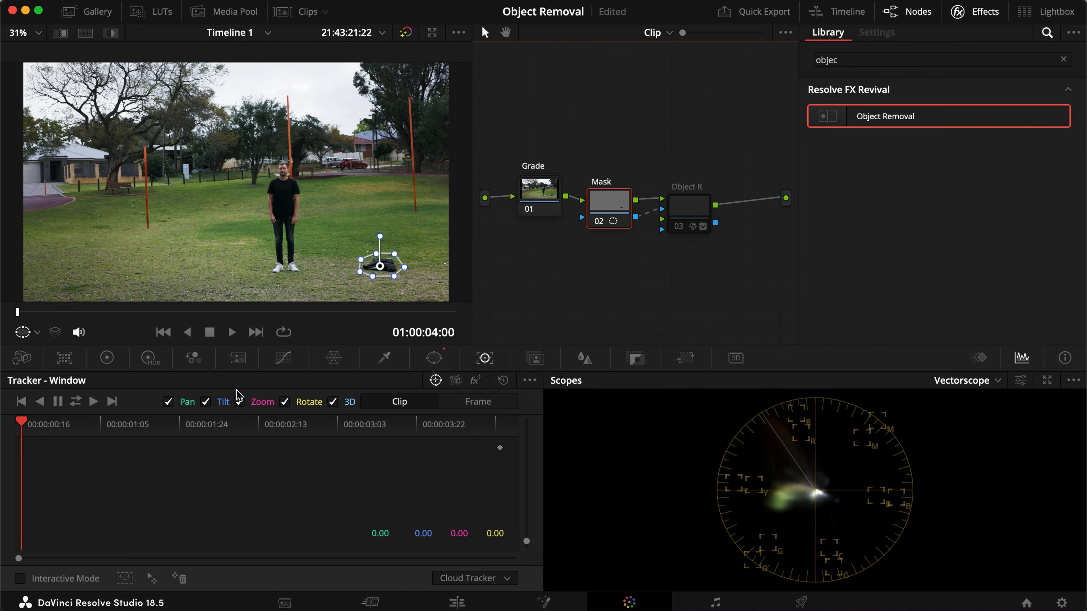
pyautogui.click(76, 401)
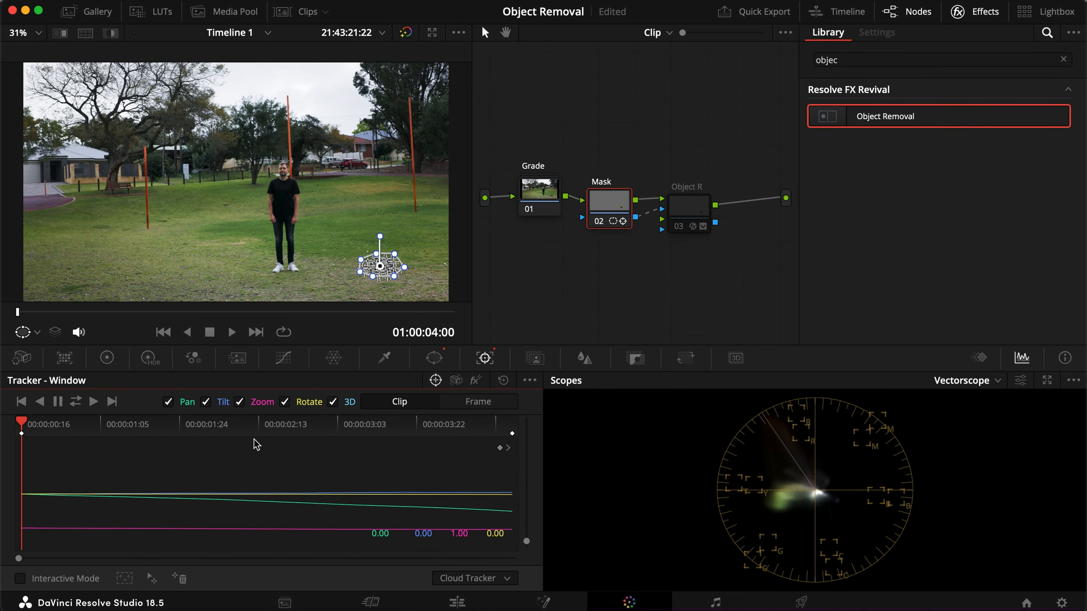
# Step: Re-enable the Object Removal node and rerun its scene analysis
pyautogui.click(686, 212)
pyautogui.press('super+d')
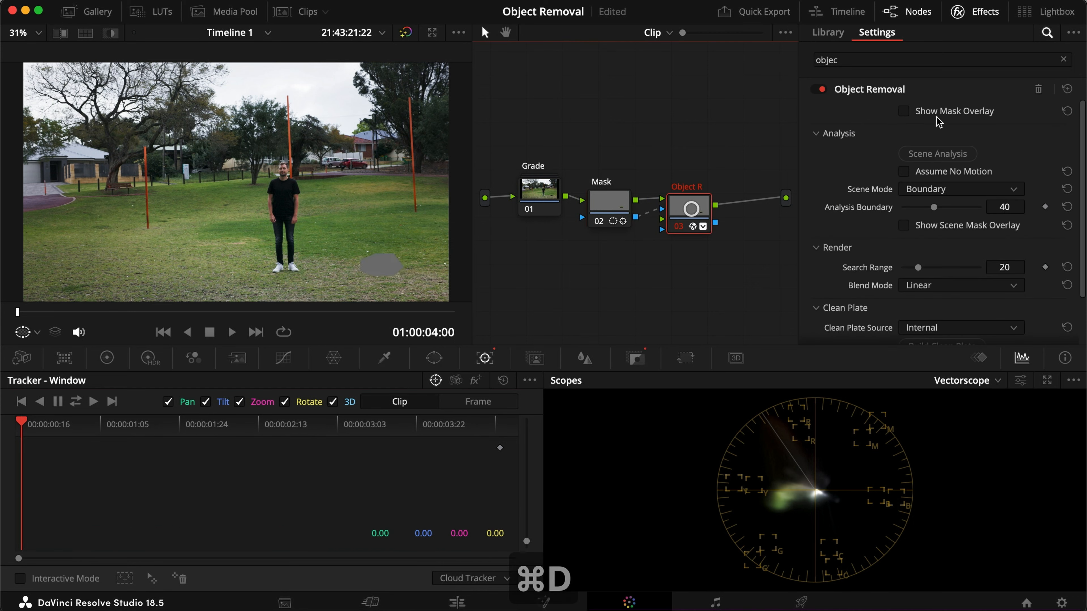
pyautogui.click(937, 154)
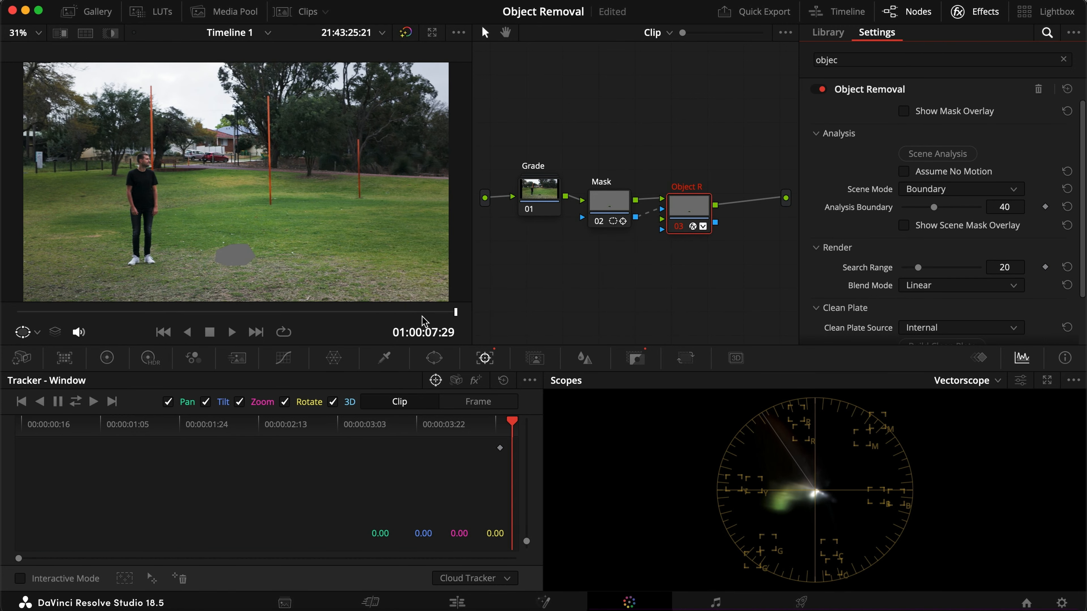
# Step: Build the clean plate from the clip's first frame, set the blend mode to Adaptive Blend and scrub through the result
pyautogui.press('Home')
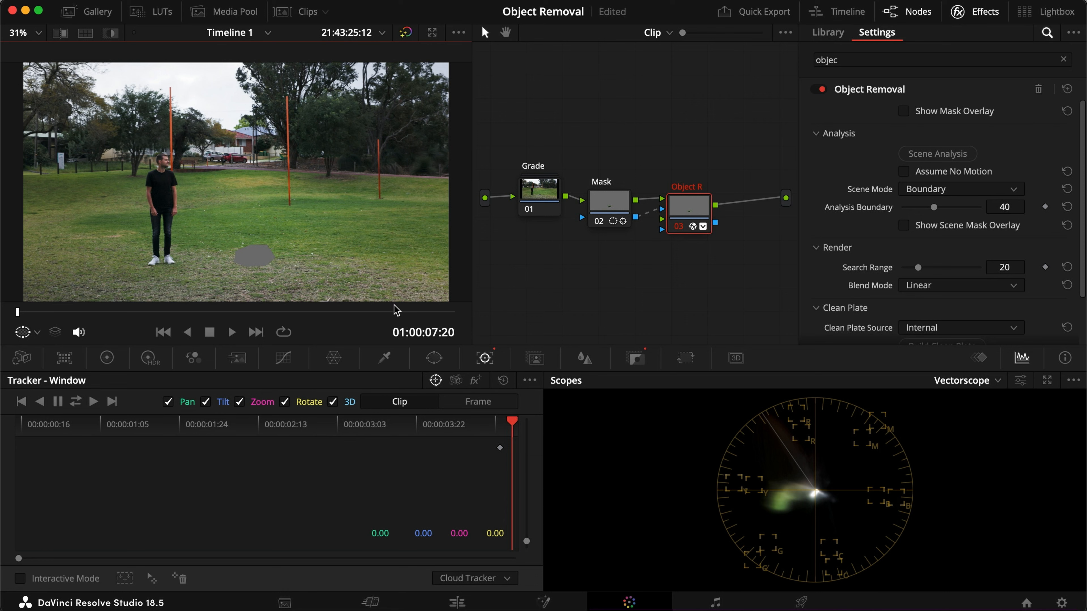
pyautogui.scroll(-3, 852, 250)
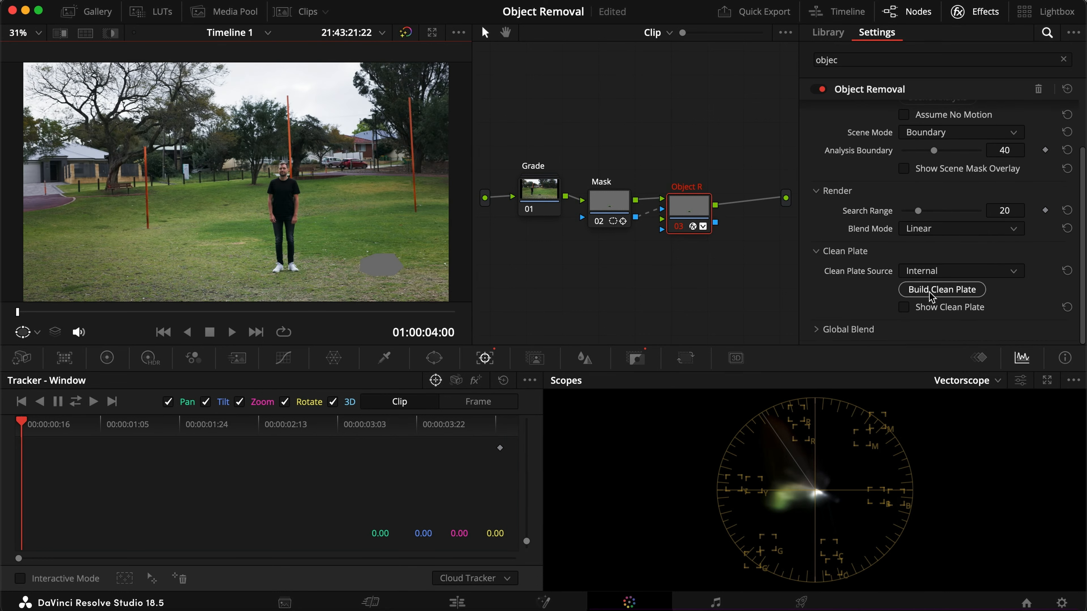
pyautogui.click(930, 292)
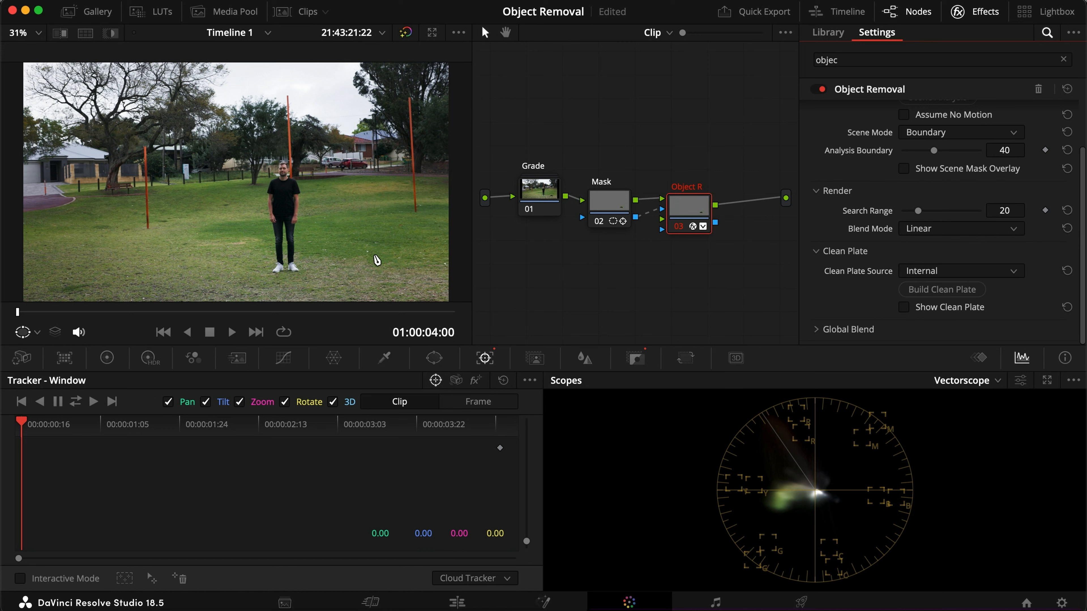
pyautogui.click(942, 228)
pyautogui.click(937, 262)
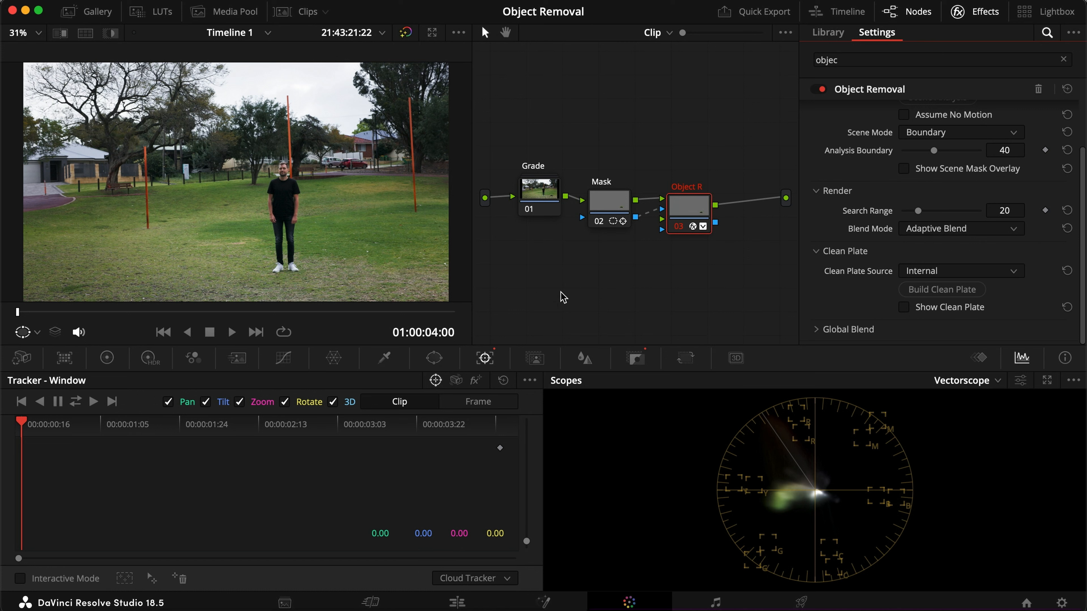
pyautogui.moveTo(83, 317); pyautogui.dragTo(444, 312)
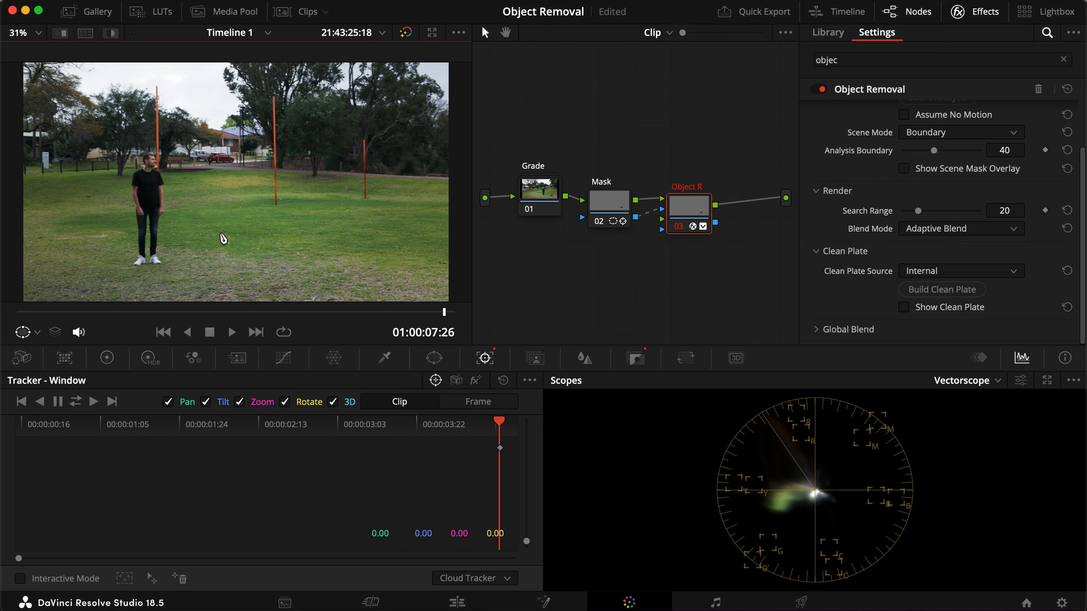
# Step: Compare the Level 2 shot full screen with and without the object removal and save the project
pyautogui.press('super+f')
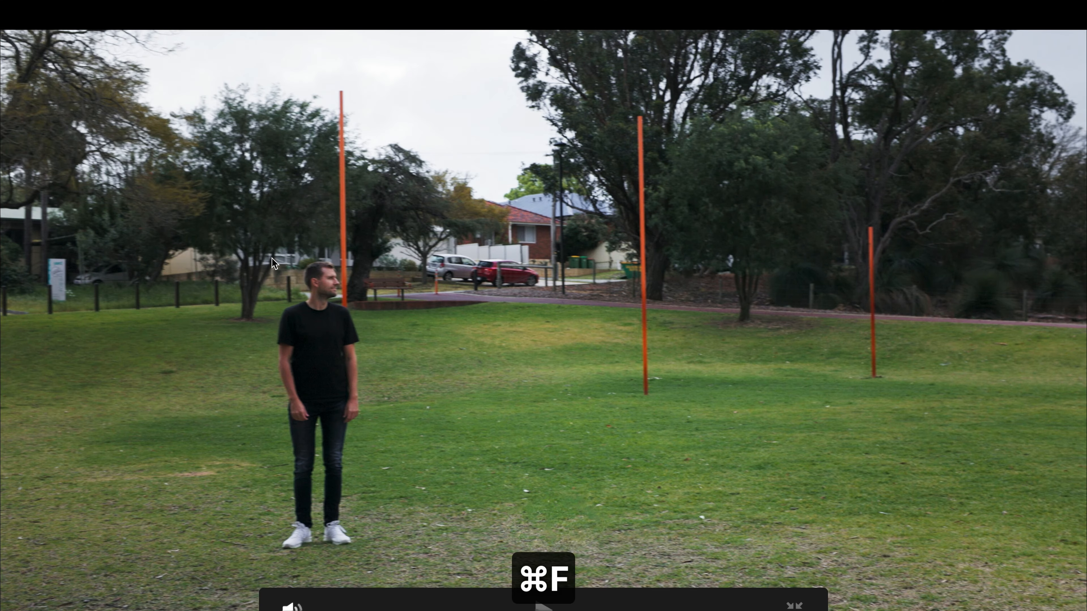
pyautogui.press('super+d')
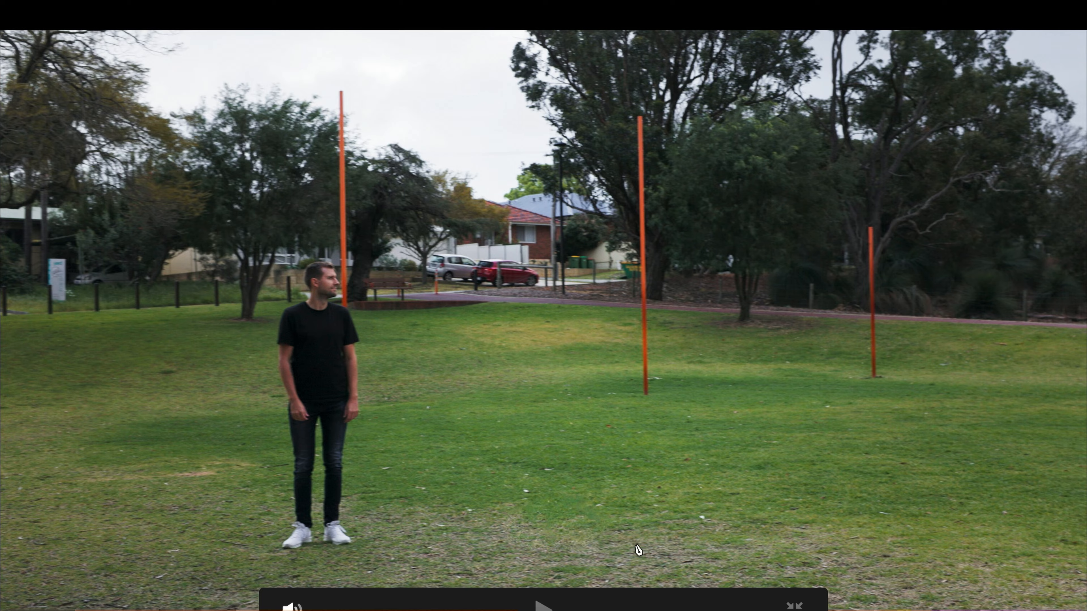
pyautogui.press('super+f')
pyautogui.press('super+s')
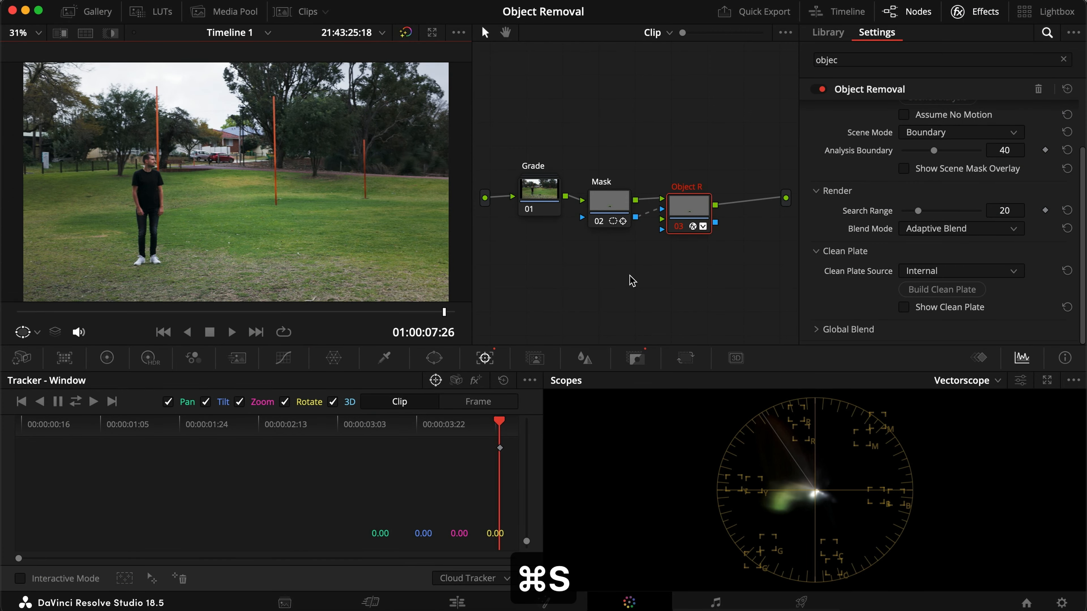
# Step: Open the Level 3 clip for grading, bring its Grade node into line and scrub through the shot, returning to the first frame
pyautogui.click(457, 602)
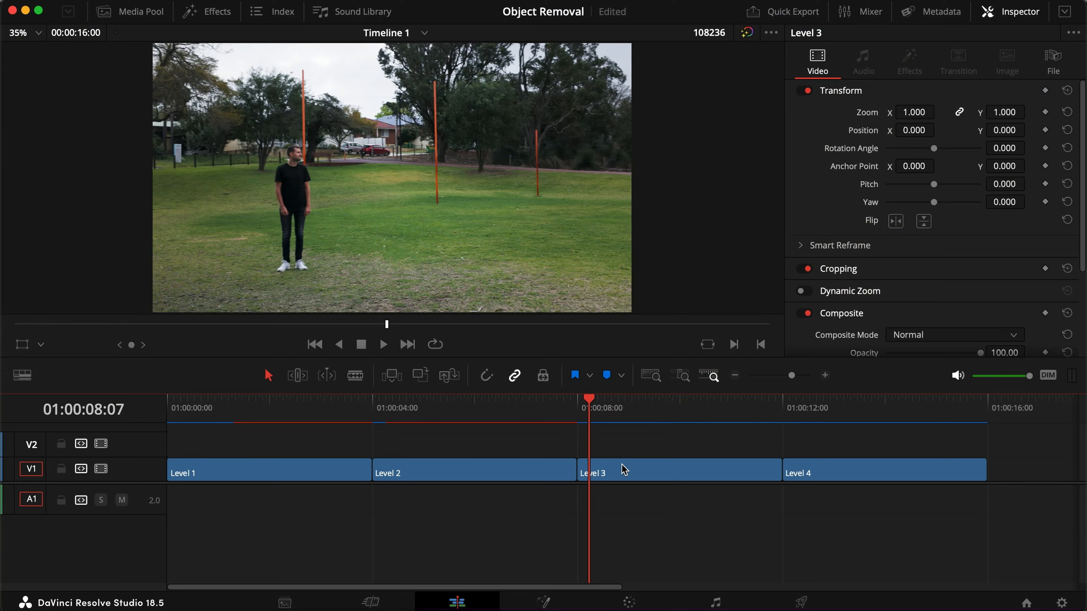
pyautogui.click(625, 470)
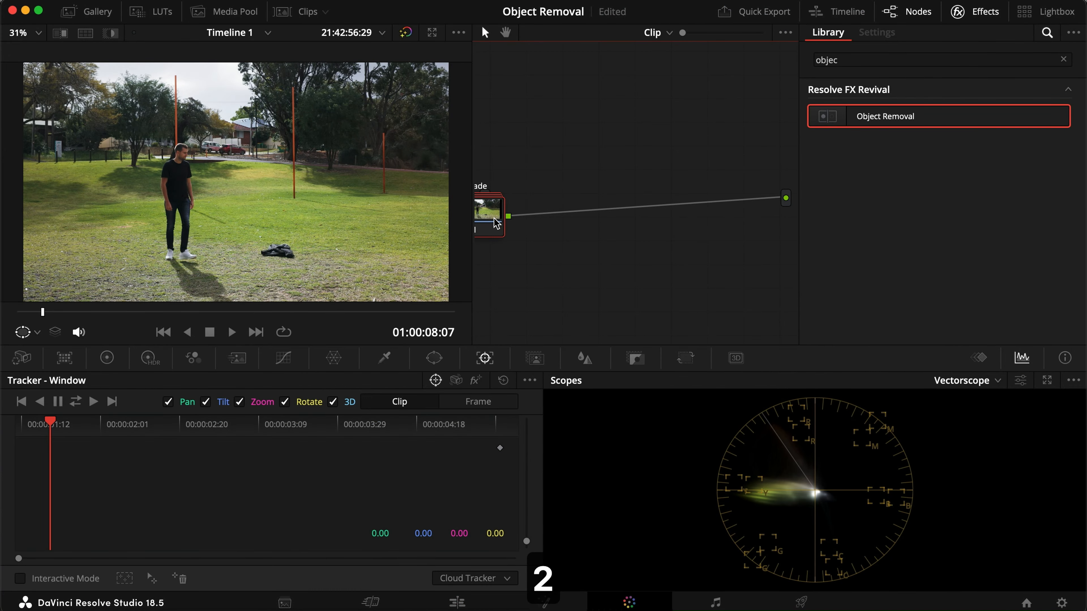
pyautogui.moveTo(495, 222); pyautogui.dragTo(540, 204)
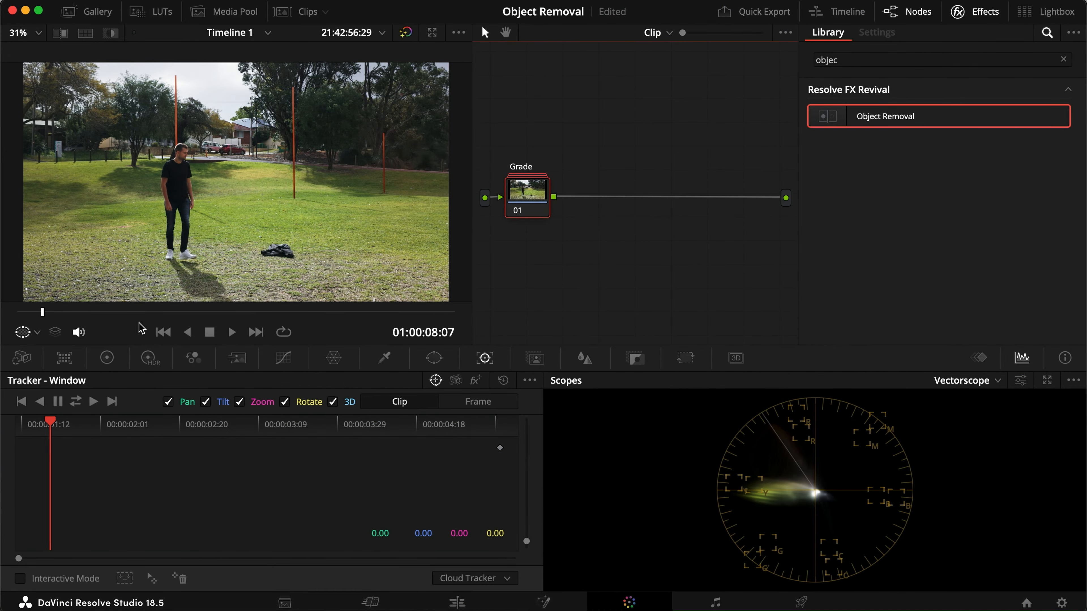
pyautogui.moveTo(113, 312); pyautogui.dragTo(227, 316)
pyautogui.moveTo(212, 316); pyautogui.dragTo(3, 324)
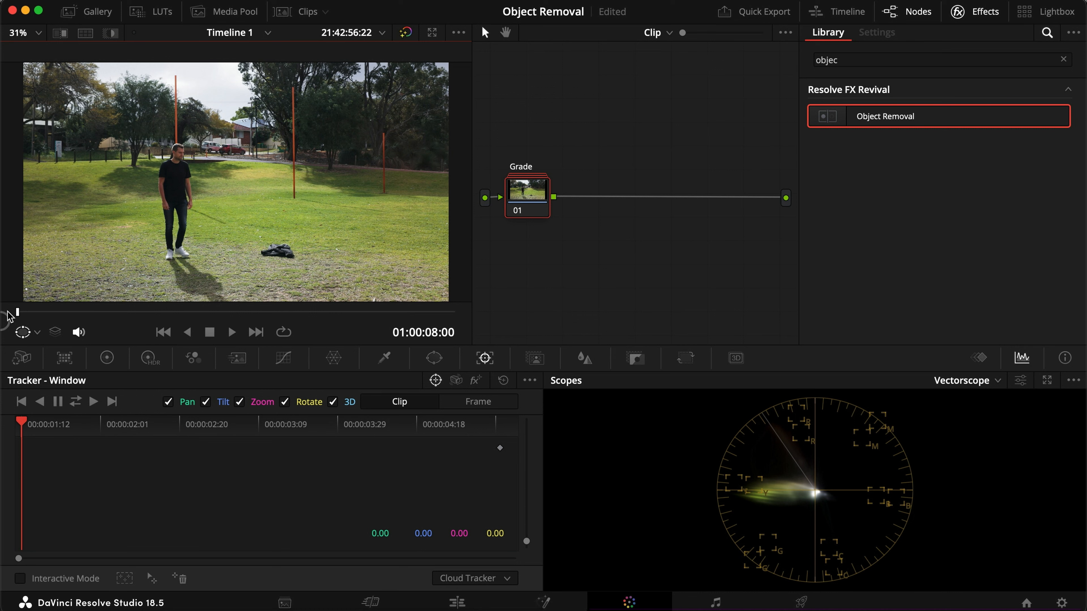
# Step: Add a serial node after the Grade node and label it Mask
pyautogui.click(526, 205)
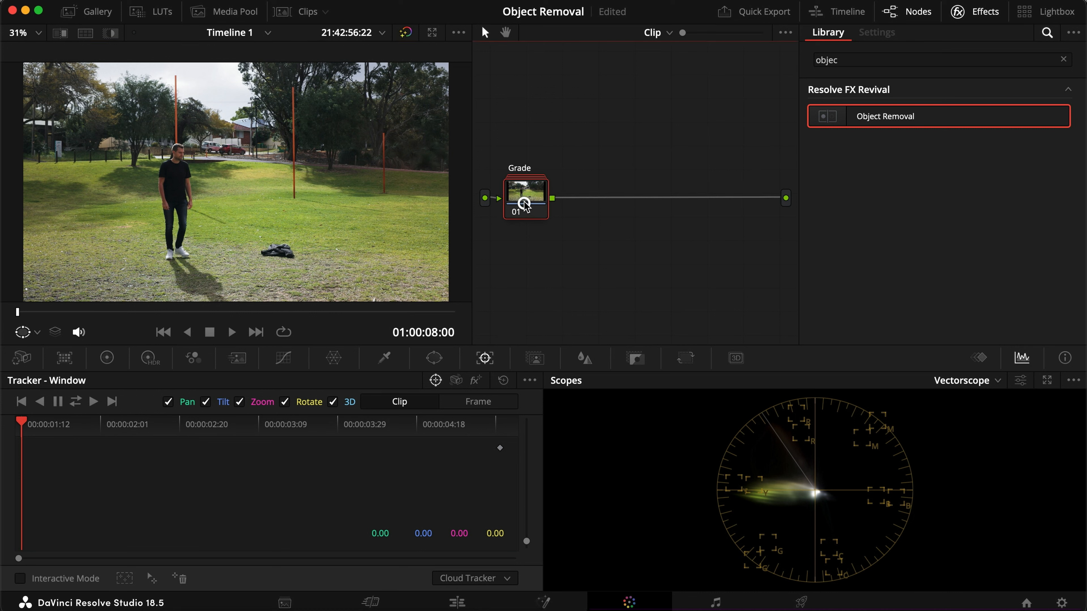
pyautogui.hotkey('alt', 's')
pyautogui.write('rMask')
pyautogui.press('Return')
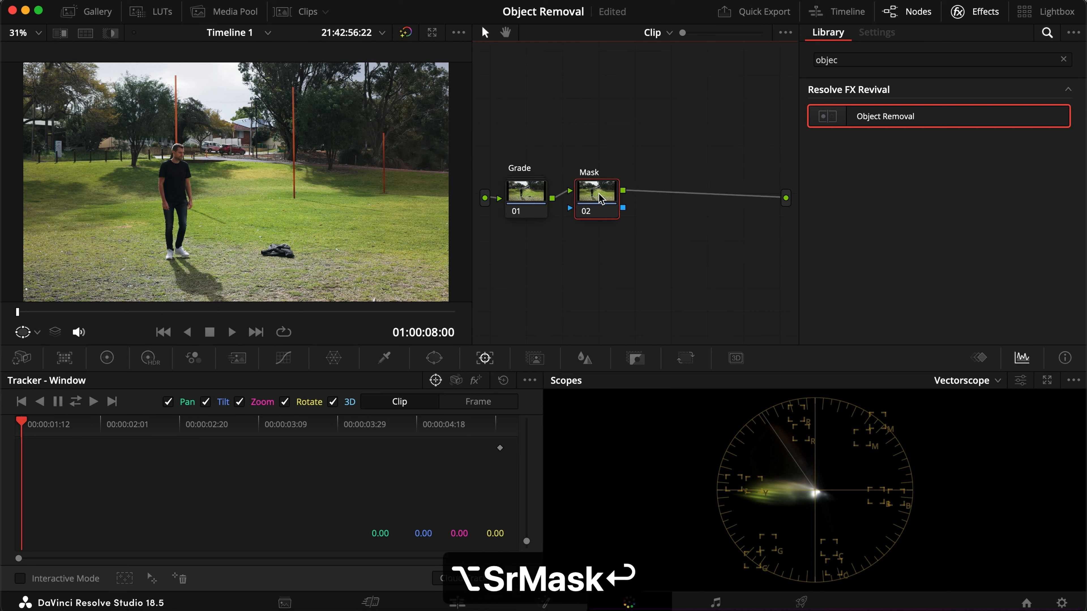
# Step: Draw a closed eight-point pen window around the jacket on the Mask node and check it with the highlight view
pyautogui.click(434, 358)
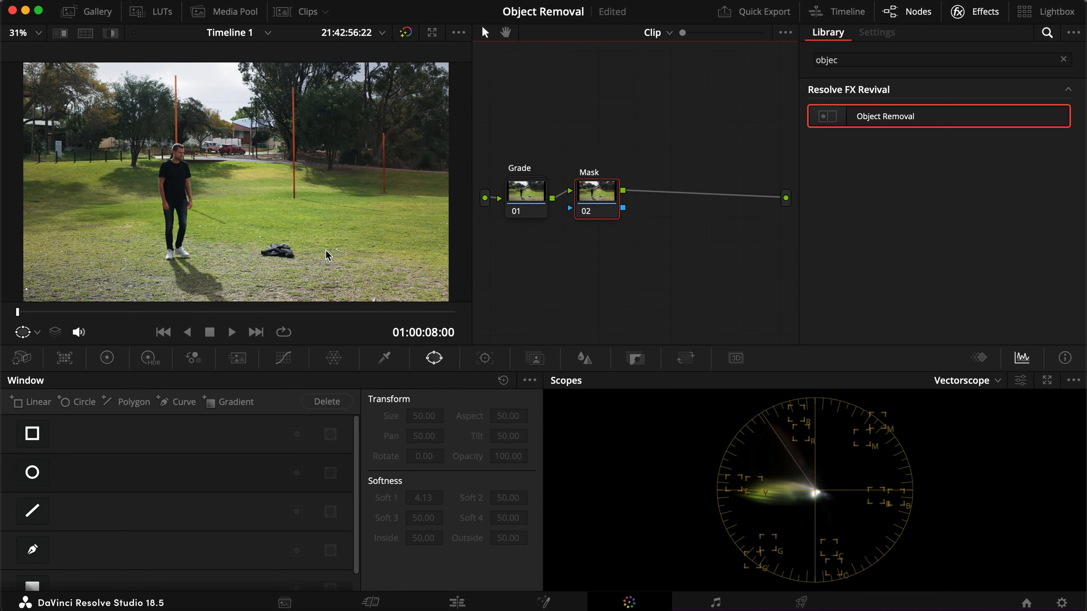
pyautogui.scroll(5, 325, 259)
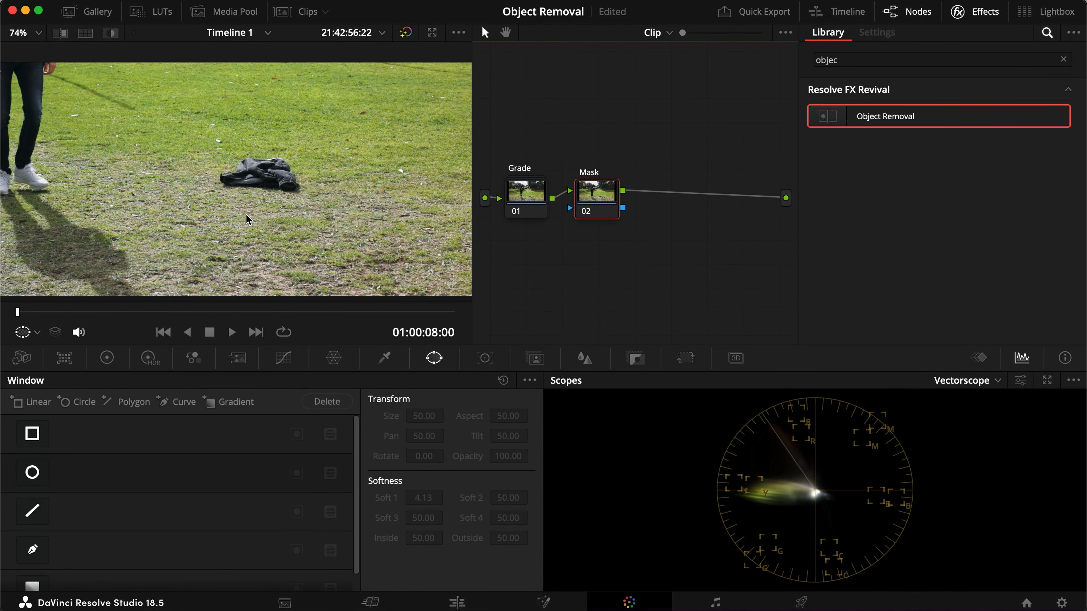
pyautogui.click(33, 556)
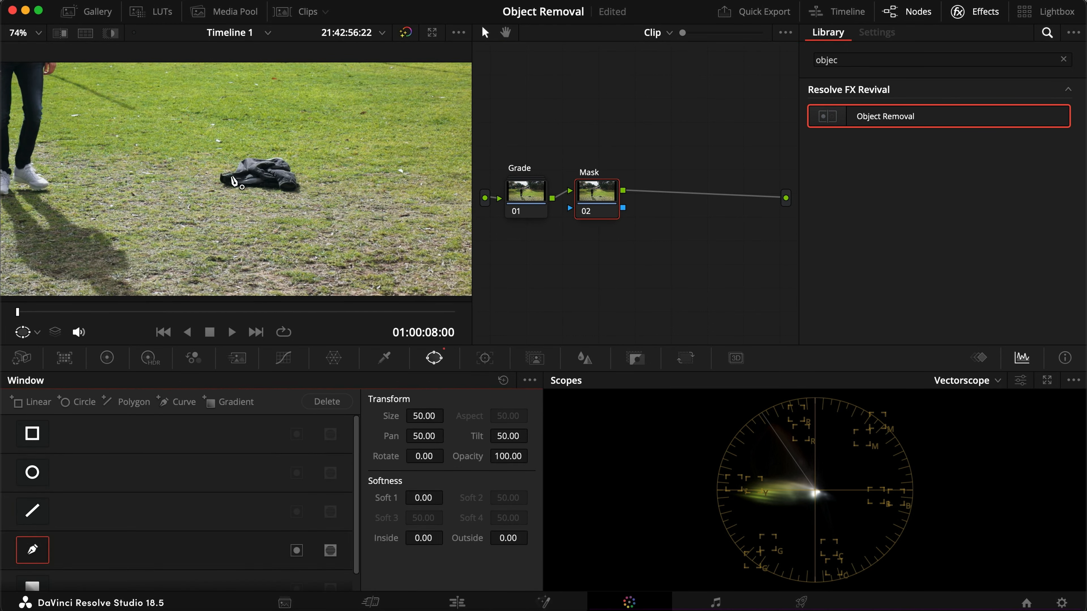
pyautogui.click(233, 196)
pyautogui.click(289, 206)
pyautogui.click(312, 202)
pyautogui.click(307, 162)
pyautogui.click(281, 151)
pyautogui.click(225, 146)
pyautogui.click(210, 173)
pyautogui.click(210, 195)
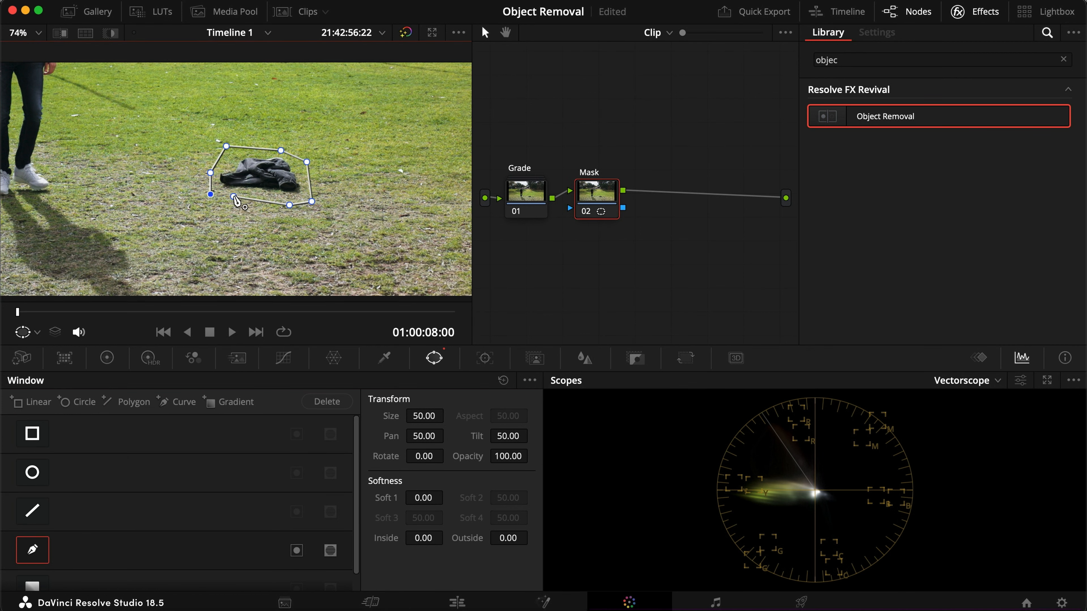
pyautogui.click(233, 196)
pyautogui.hotkey('shift', 'h')
pyautogui.hotkey('shift', 'h')
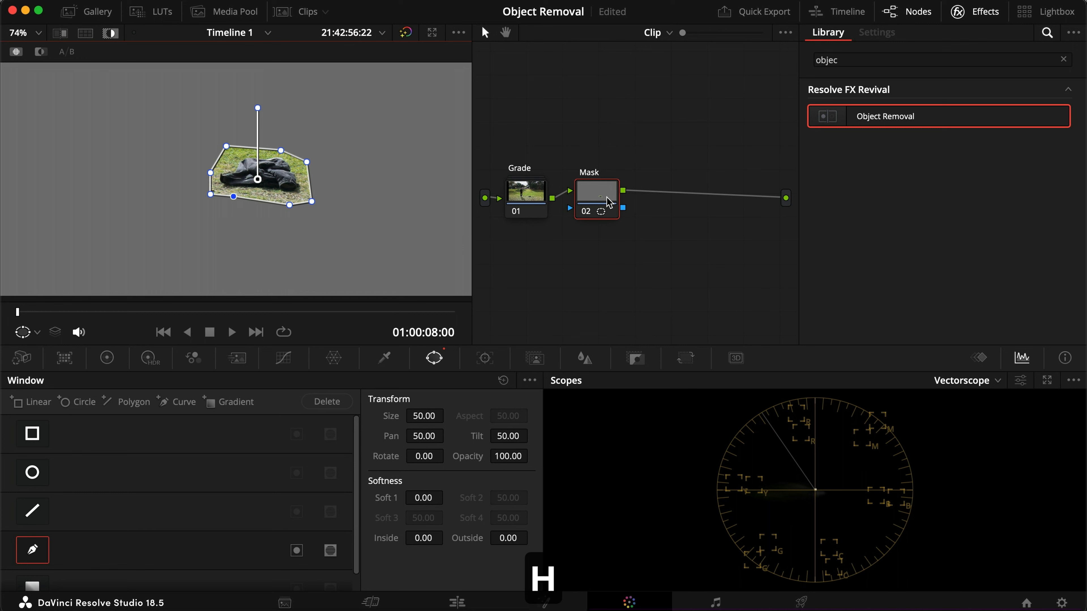
# Step: Add a serial node after Mask, feed it the Mask node's alpha and apply the Object Removal effect to it
pyautogui.hotkey('alt', 's')
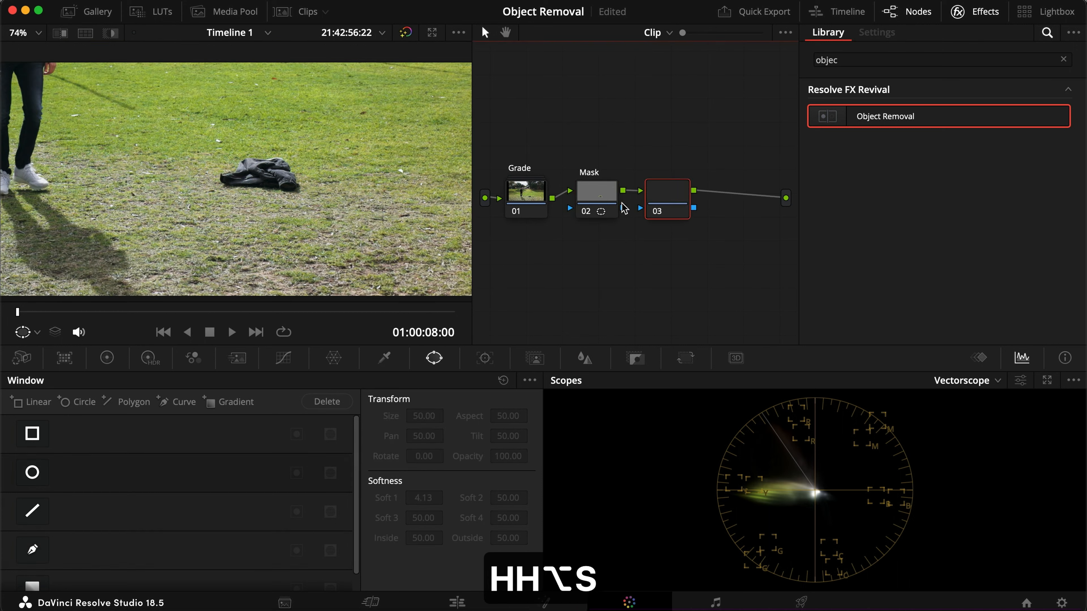
pyautogui.moveTo(623, 209); pyautogui.dragTo(655, 210)
pyautogui.moveTo(854, 116); pyautogui.dragTo(680, 206)
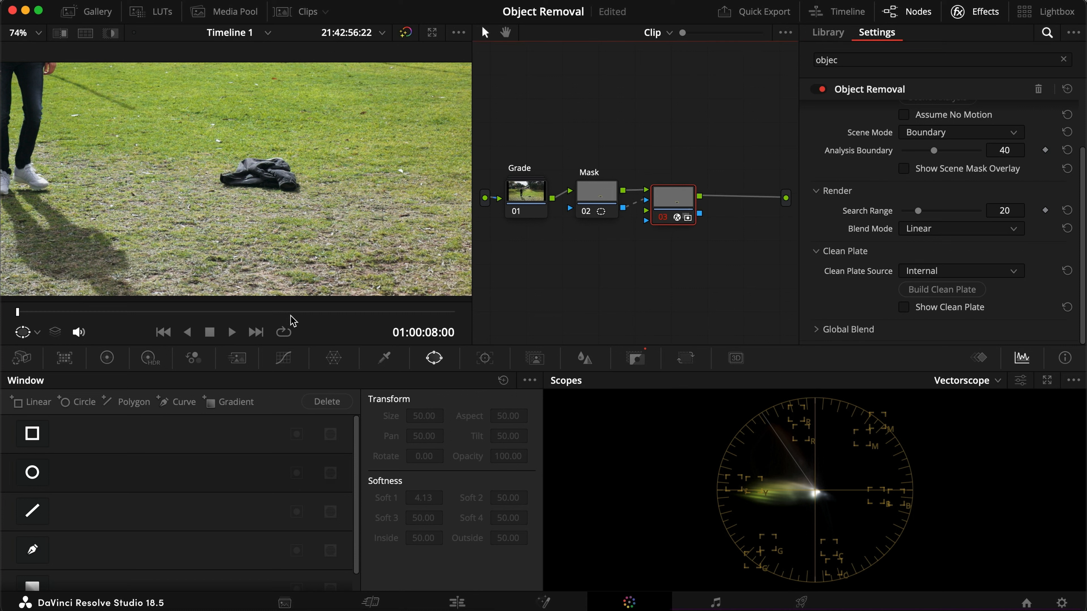
# Step: Run the Object Removal scene analysis and enable Assume No Motion
pyautogui.press('9')
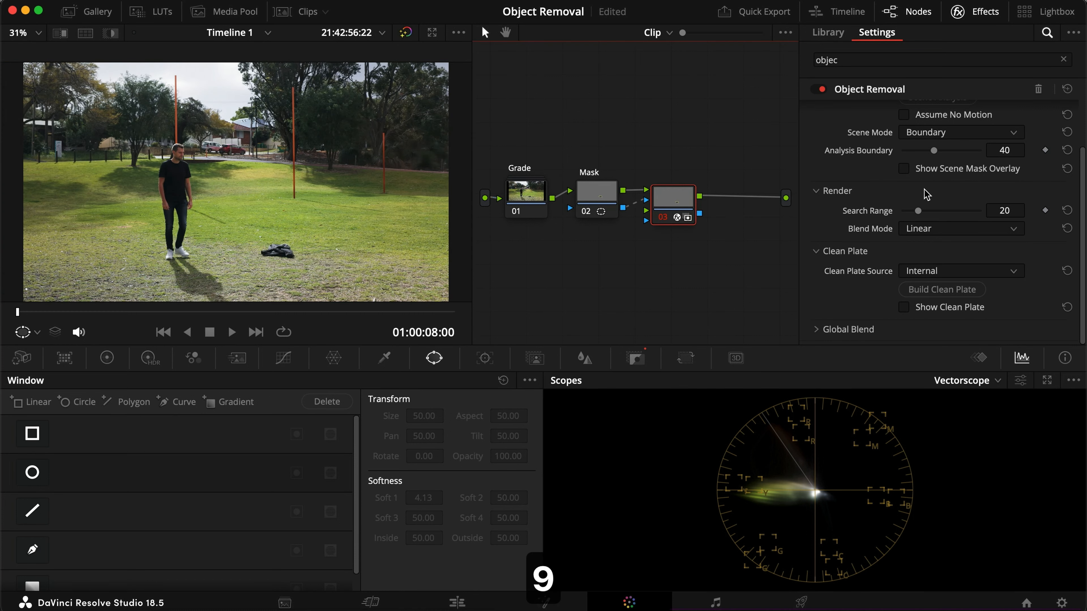
pyautogui.scroll(3, 926, 194)
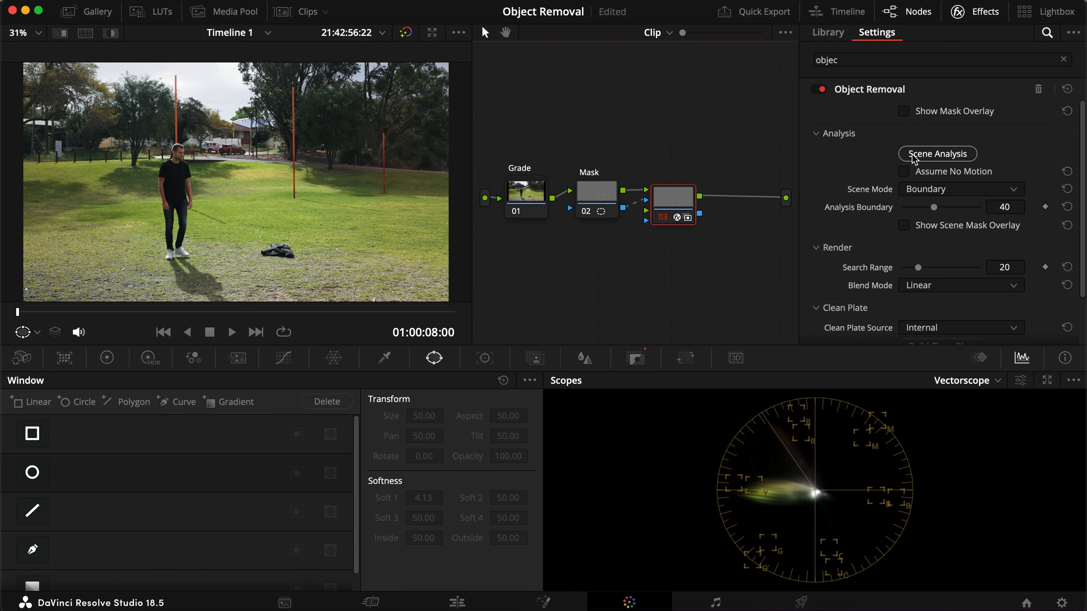
pyautogui.click(915, 158)
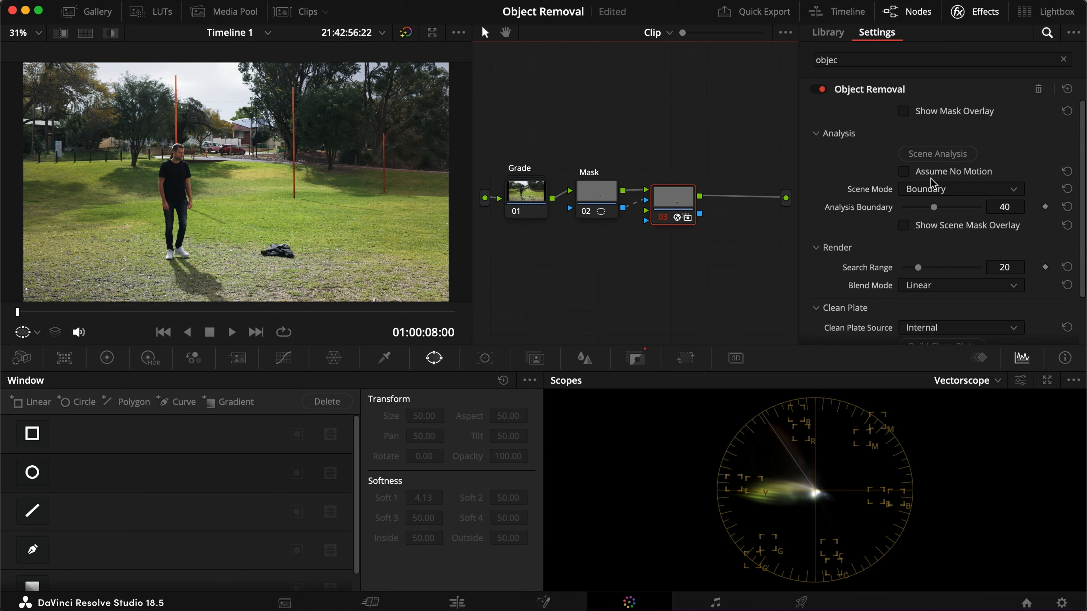
pyautogui.click(928, 172)
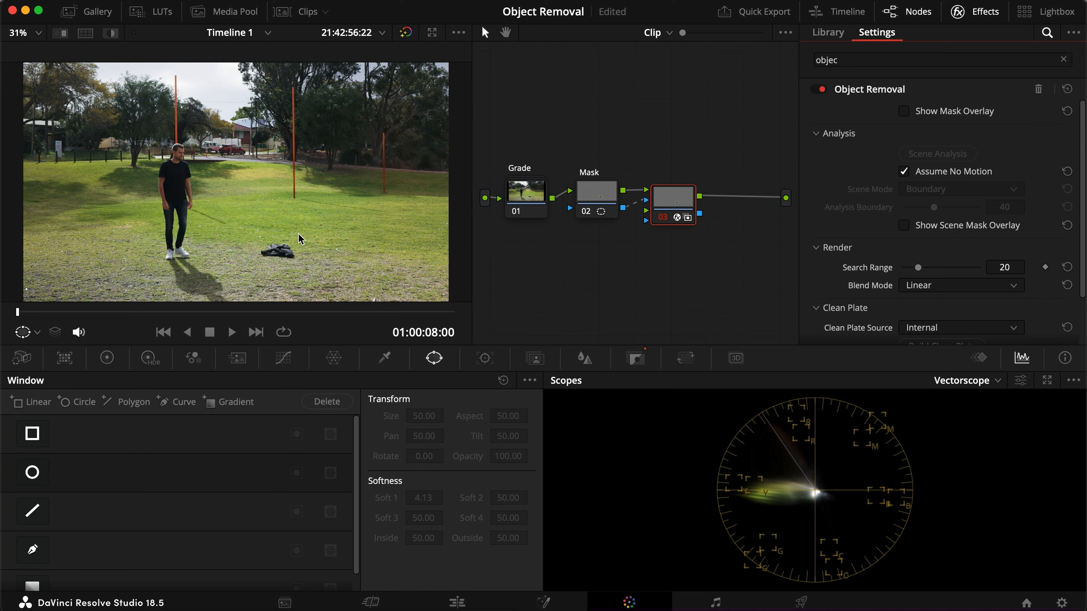
# Step: Build the Object Removal clean plate from the clip's first frame
pyautogui.moveTo(131, 316); pyautogui.dragTo(160, 317)
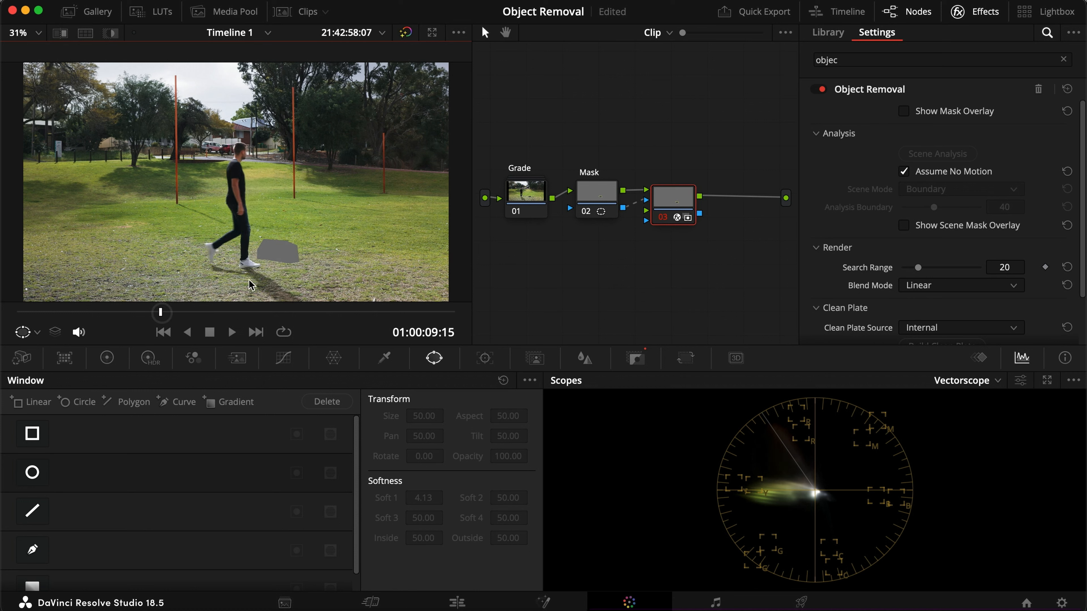
pyautogui.scroll(-3, 918, 302)
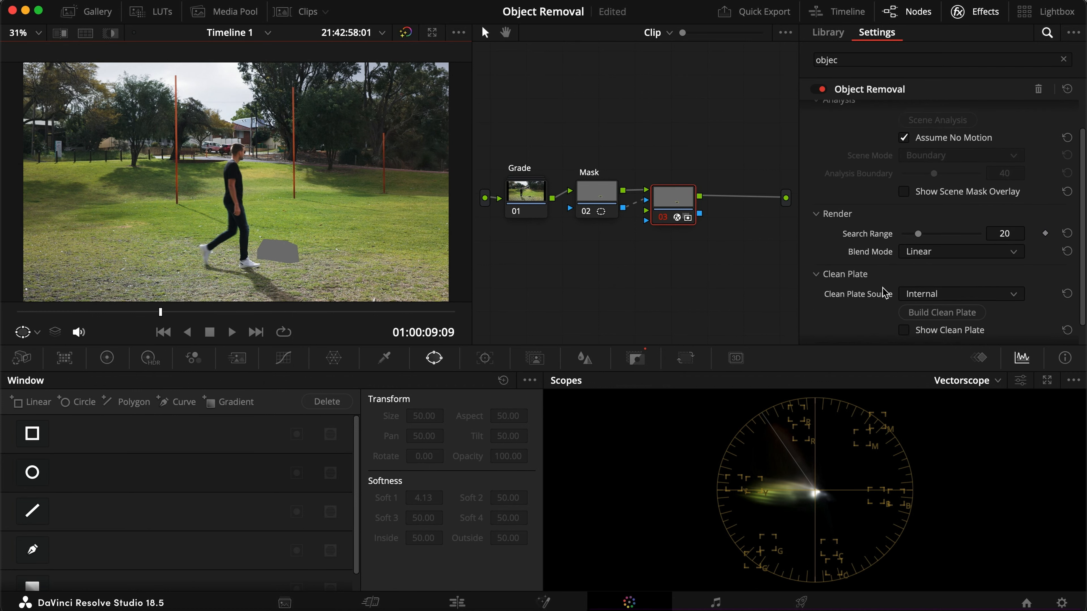
pyautogui.moveTo(161, 320); pyautogui.dragTo(12, 317)
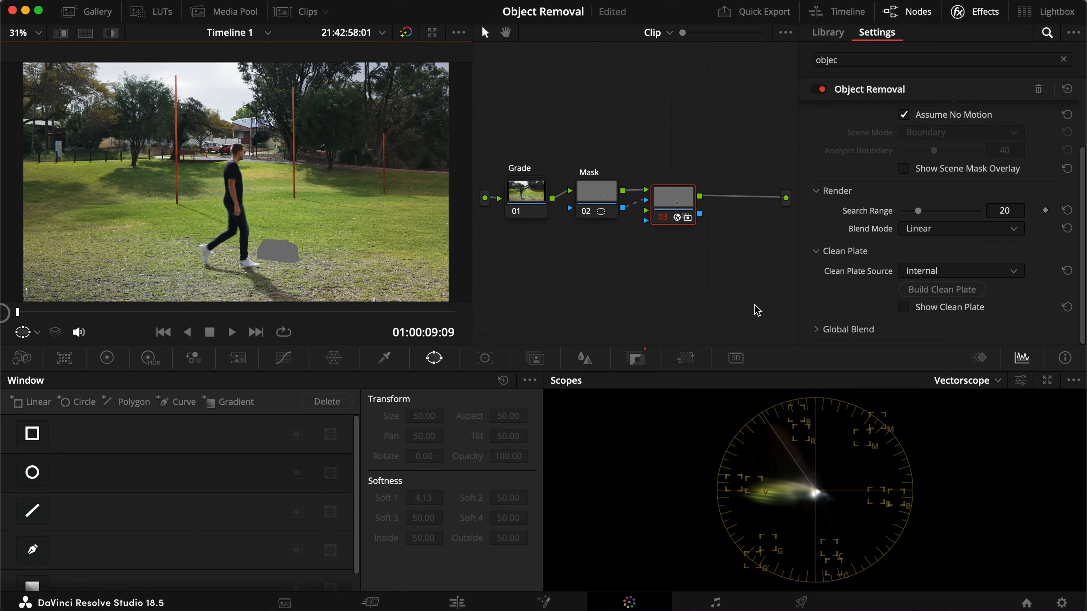
pyautogui.click(940, 290)
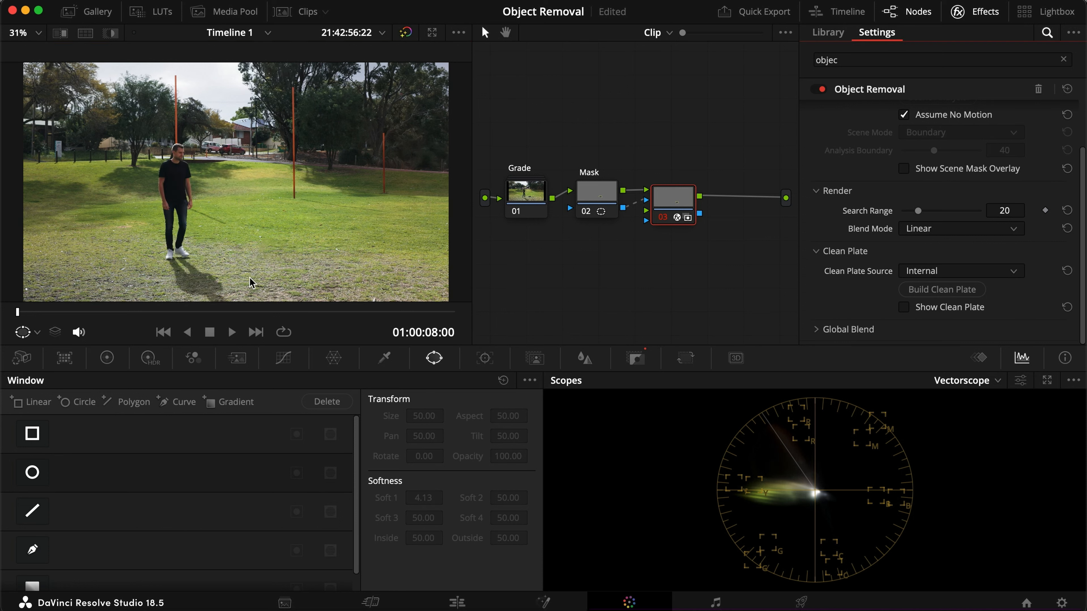
# Step: Scrub through the removal result and examine full screen how the man's legs look as he crosses the masked area
pyautogui.moveTo(145, 311); pyautogui.dragTo(235, 314)
pyautogui.press('super+f')
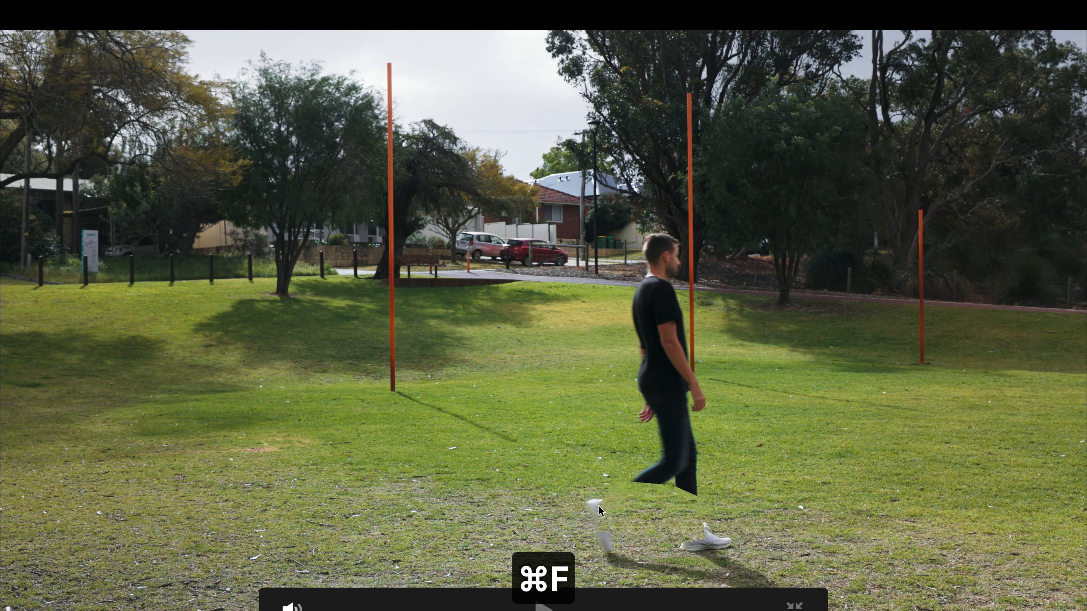
pyautogui.press('super+f')
pyautogui.moveTo(277, 314); pyautogui.dragTo(224, 316)
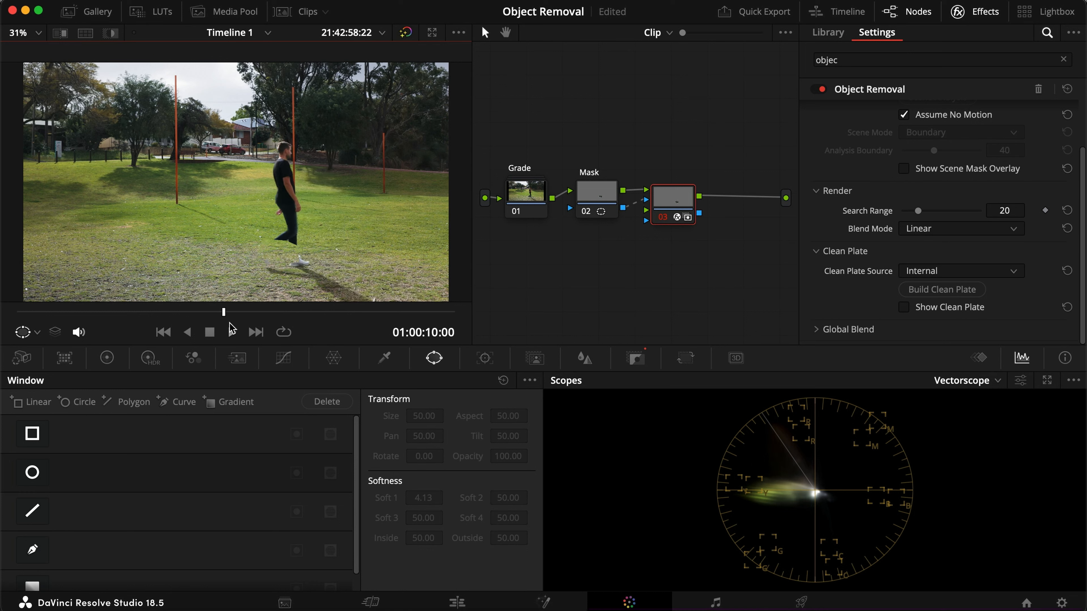
# Step: Set the blend mode to Adaptive Blend and play the result backward and forward full screen
pyautogui.click(970, 230)
pyautogui.click(944, 259)
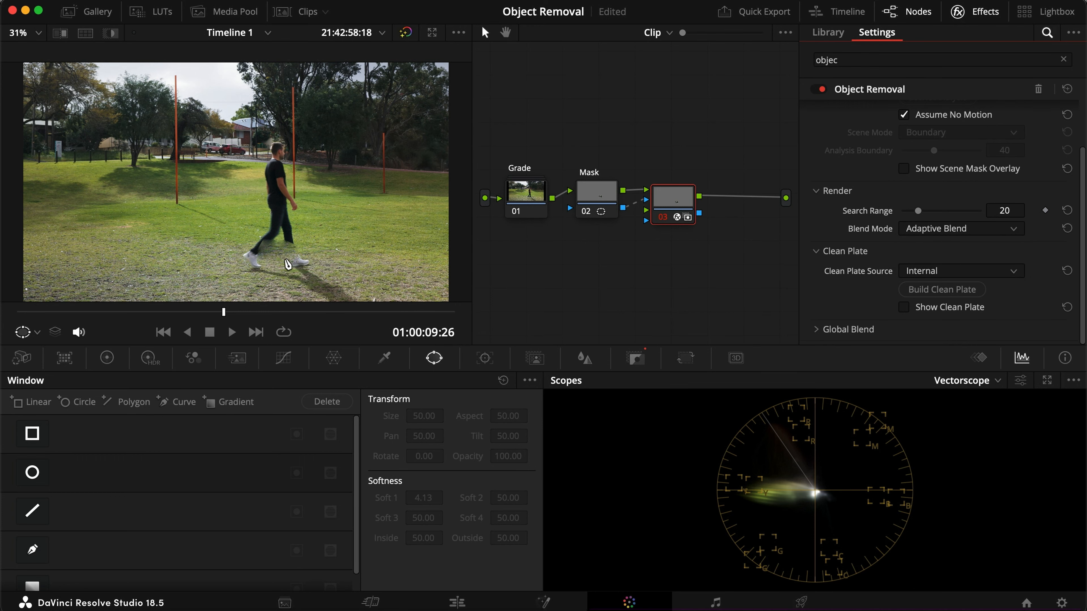
pyautogui.press('super+f')
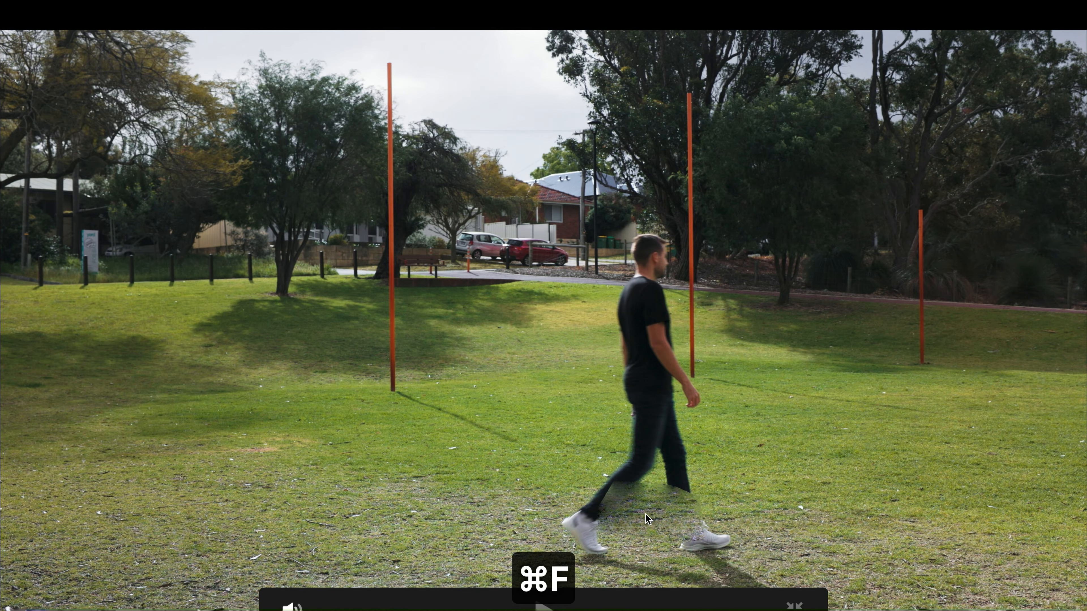
pyautogui.press('j')
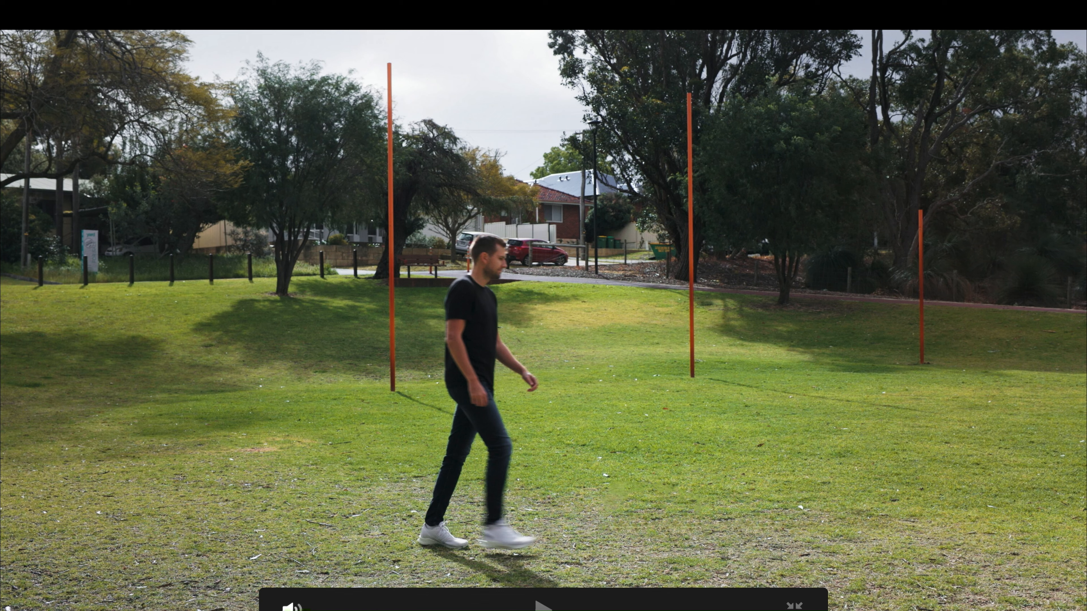
pyautogui.press('l')
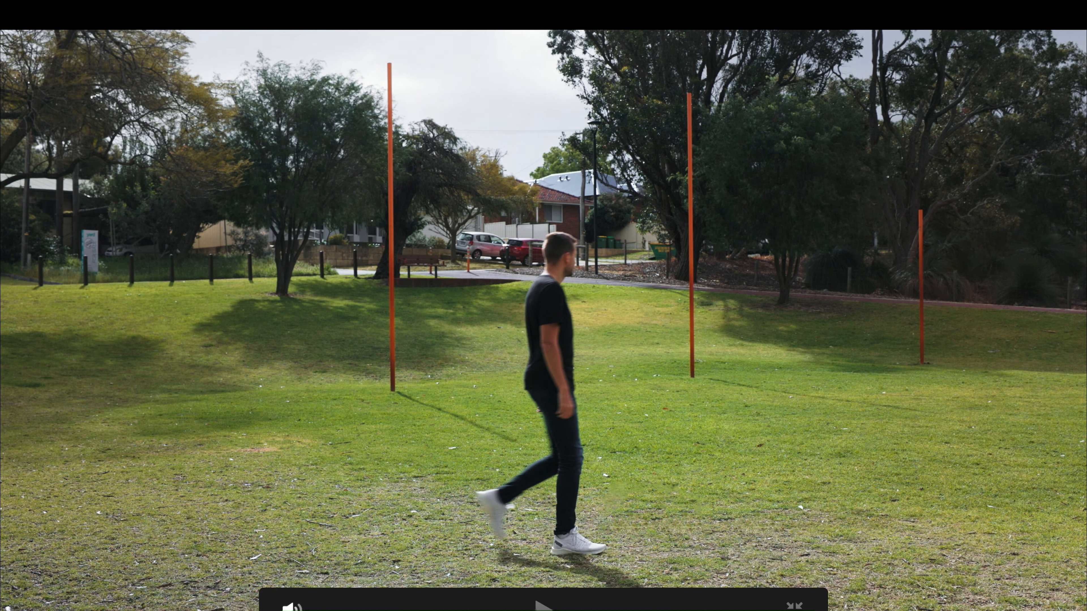
pyautogui.press('super+f')
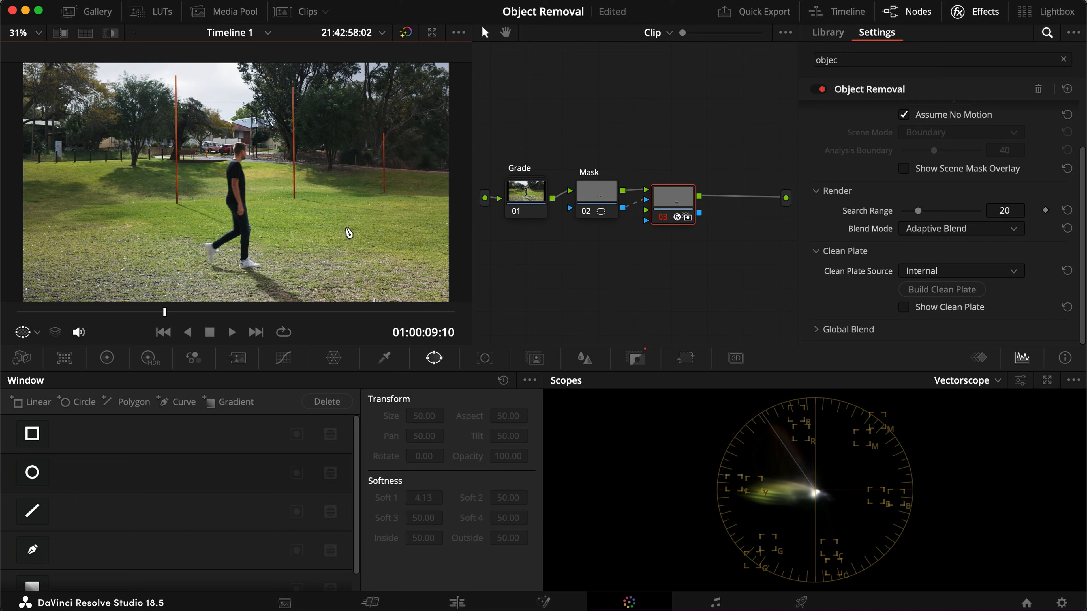
# Step: Set the Object Removal blend mode back to Linear
pyautogui.click(960, 229)
pyautogui.click(948, 247)
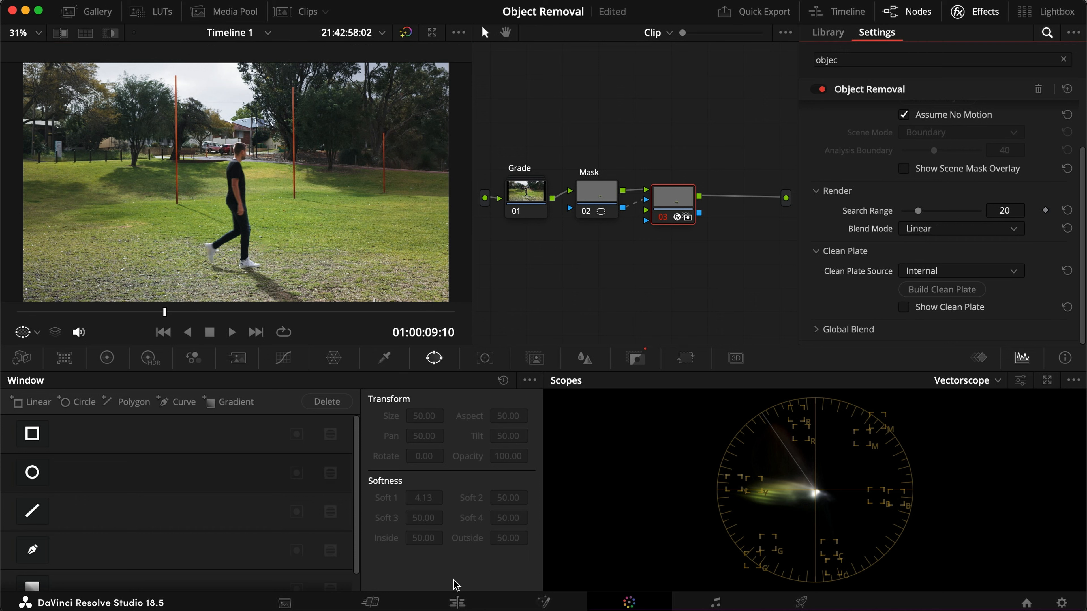
# Step: Duplicate the Level 3 clip onto track V2 and trim the copy to run from about 01:00:09:10 to 01:00:10:20
pyautogui.click(457, 602)
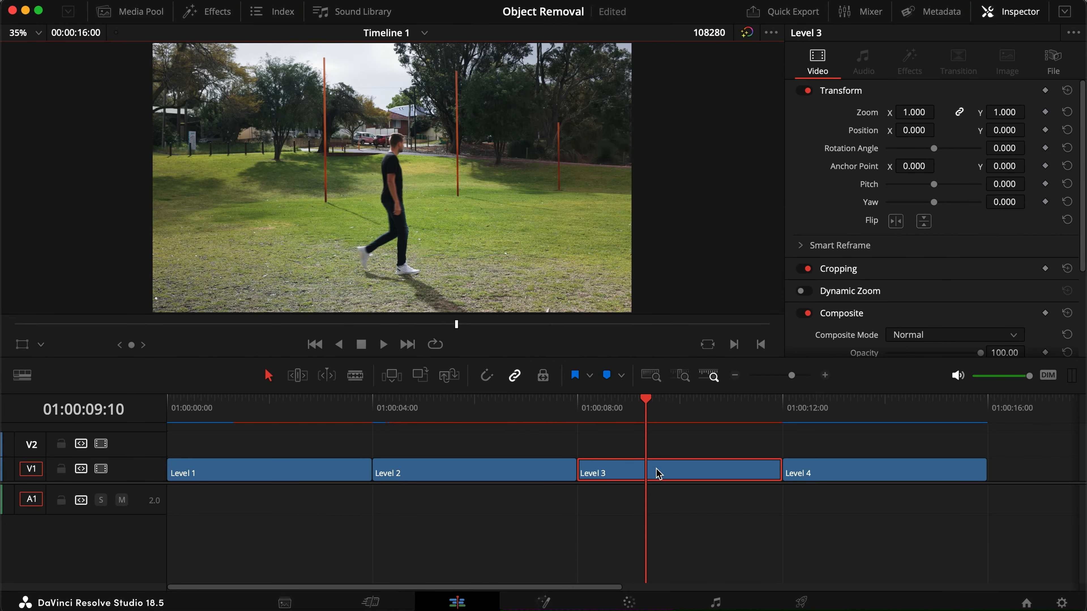
pyautogui.keyDown('alt'); pyautogui.moveTo(657, 473); pyautogui.dragTo(660, 450); pyautogui.keyUp('alt')
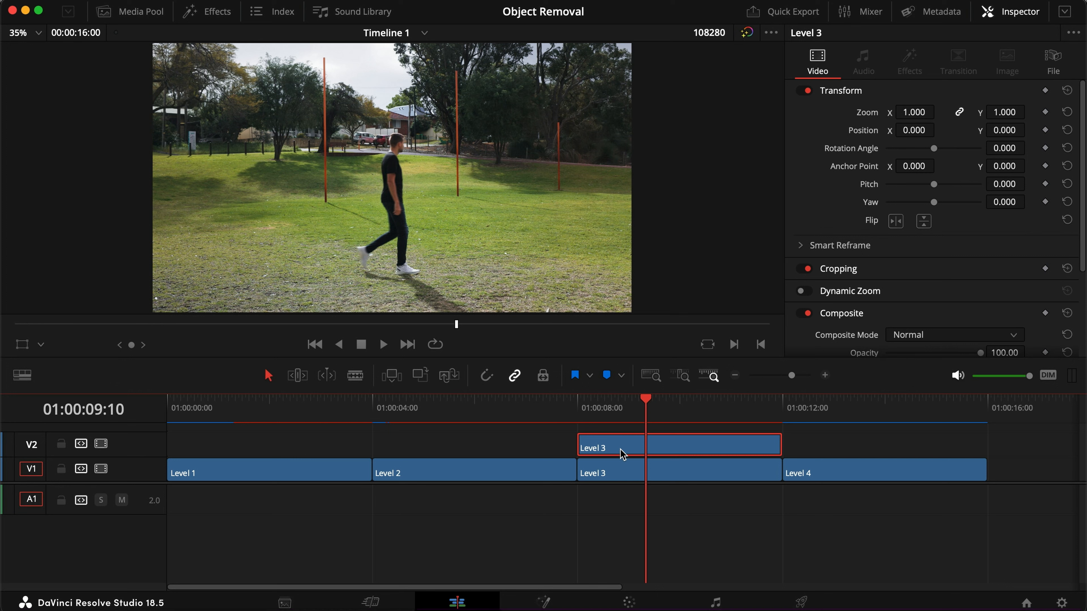
pyautogui.moveTo(584, 445); pyautogui.dragTo(651, 443)
pyautogui.moveTo(655, 404); pyautogui.dragTo(714, 405)
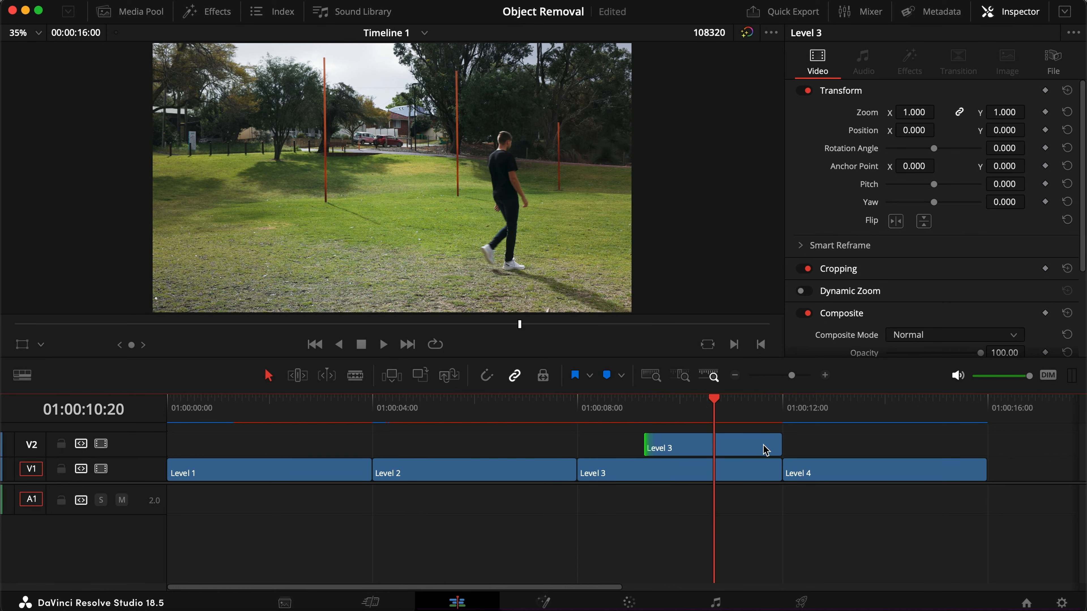
pyautogui.moveTo(772, 444); pyautogui.dragTo(714, 444)
# Step: Delete the Mask and Object Removal nodes from the V2 copy's grade, keeping only the Grade node
pyautogui.click(663, 409)
pyautogui.click(674, 446)
pyautogui.press('2')
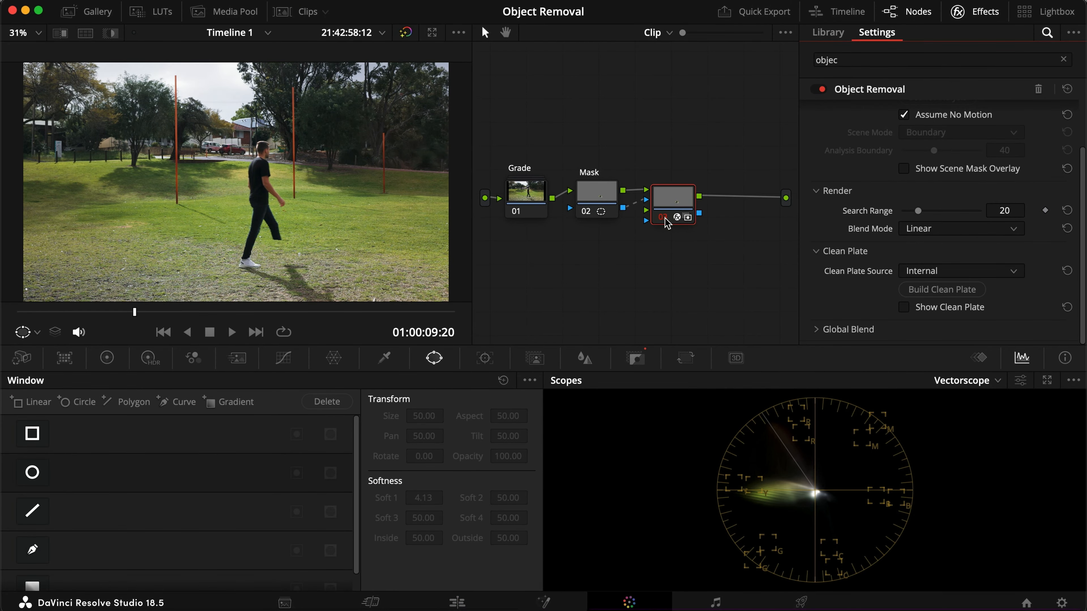
pyautogui.click(594, 198)
pyautogui.press('BackSpace')
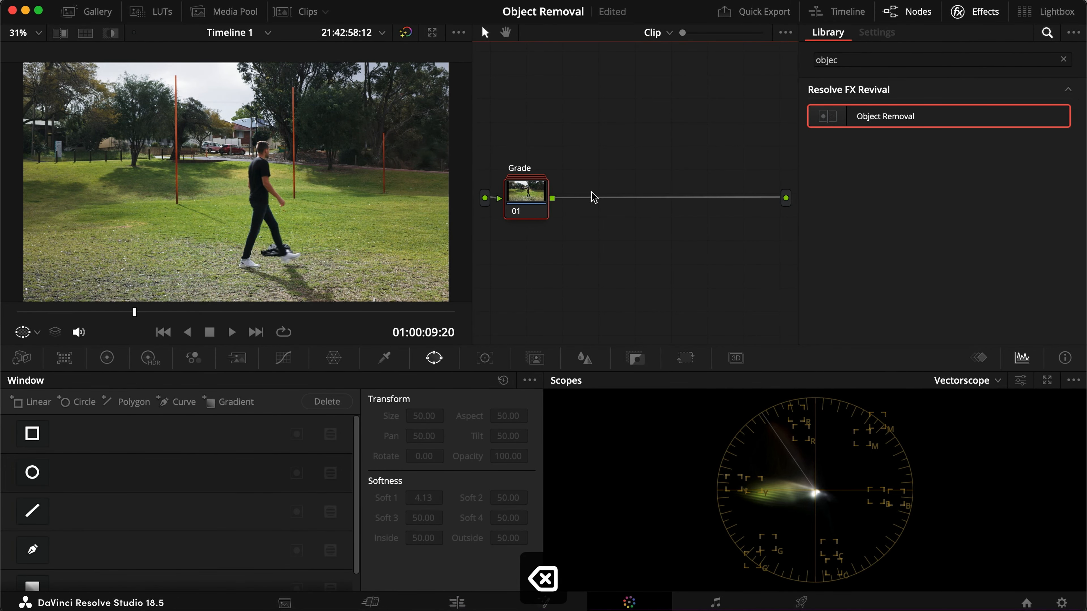
# Step: Add a serial node labelled Mask M after Grade, close the effects library and enlarge the viewer
pyautogui.hotkey('alt', 's')
pyautogui.write('rMask')
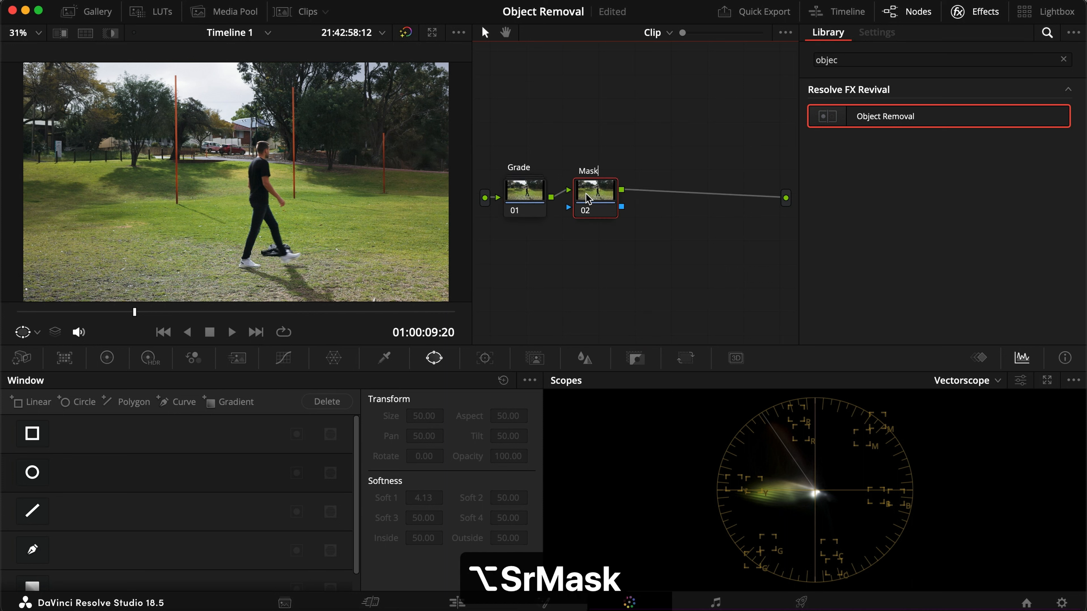
pyautogui.write(' M')
pyautogui.press('Return')
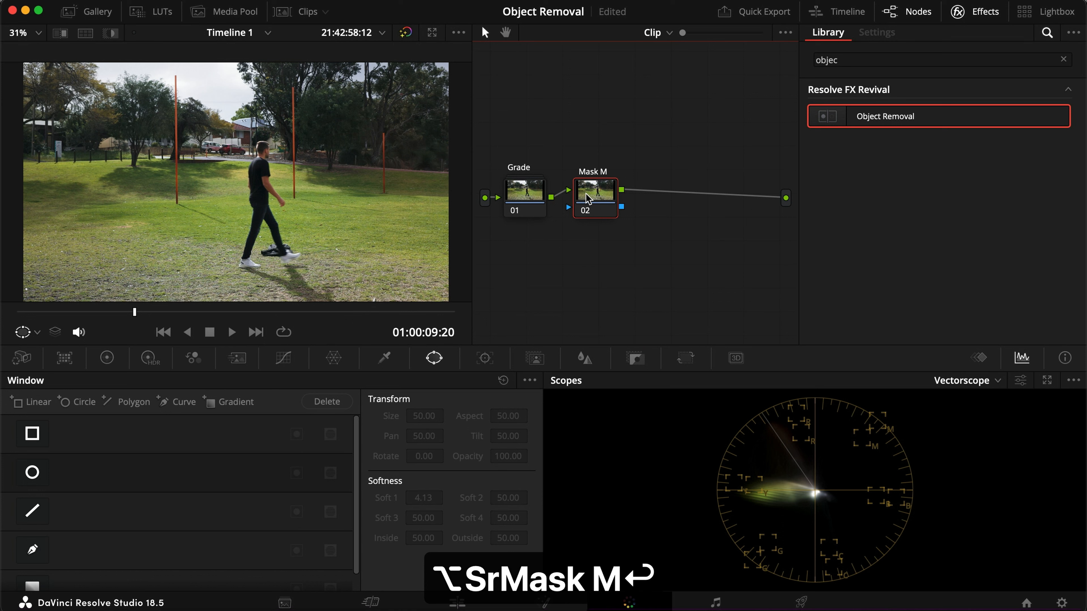
pyautogui.click(980, 11)
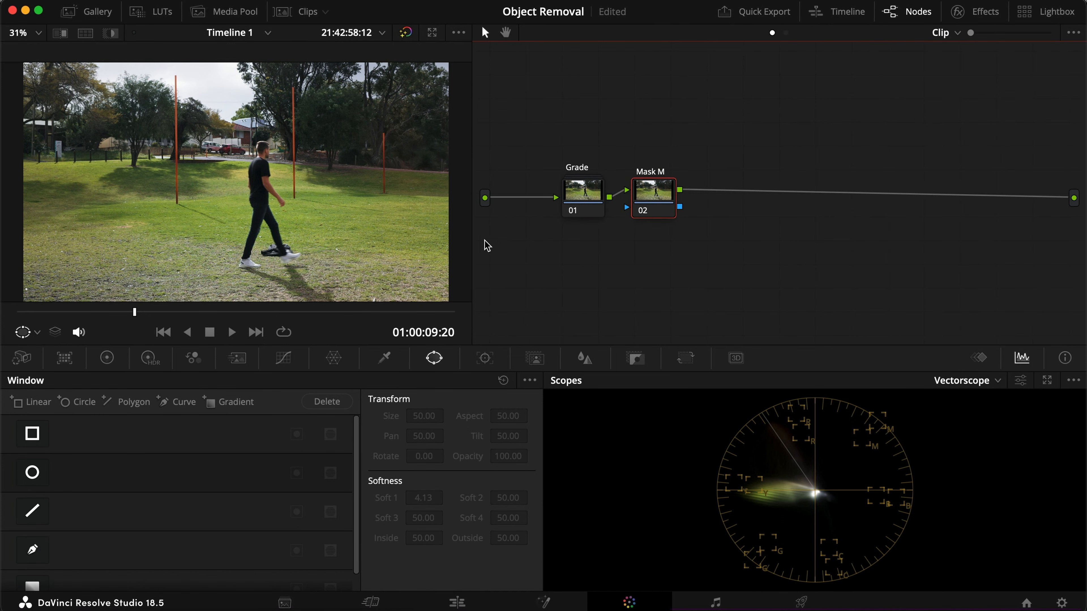
pyautogui.moveTo(473, 250); pyautogui.dragTo(562, 250)
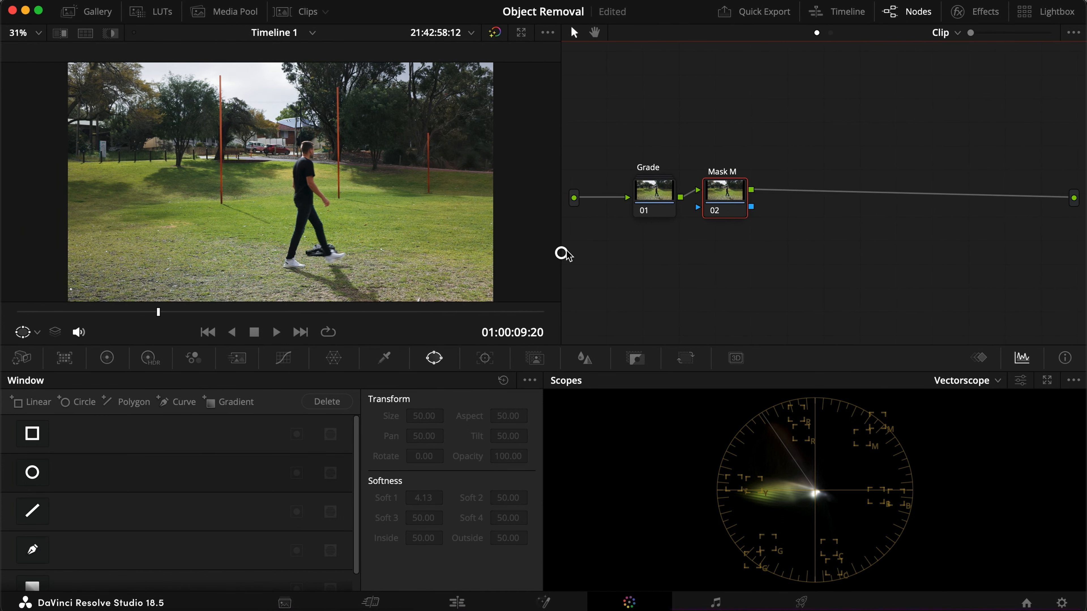
pyautogui.moveTo(718, 200); pyautogui.dragTo(718, 208)
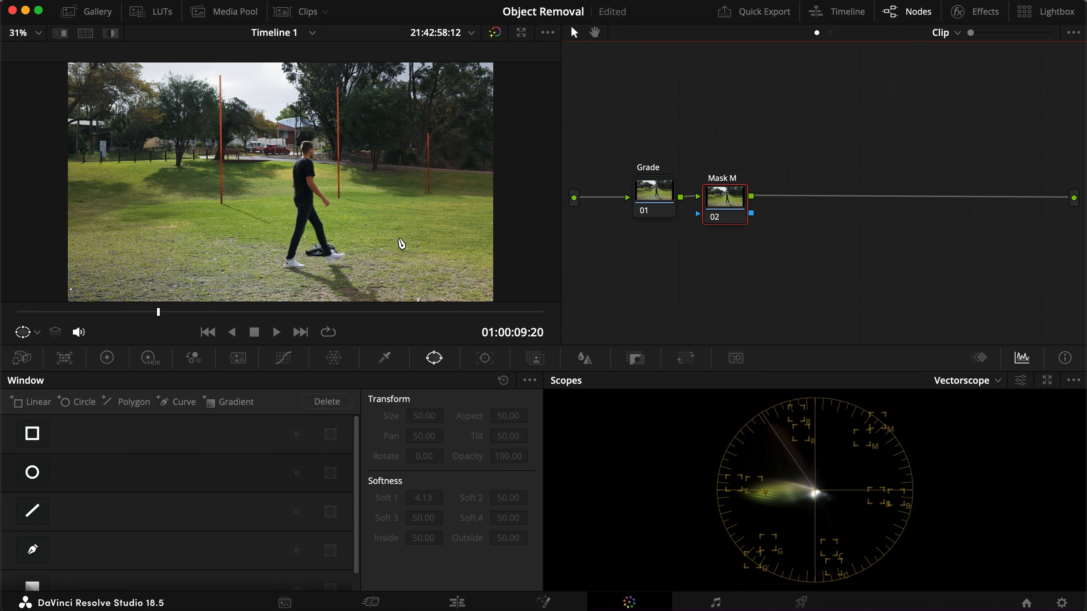
# Step: At frame 01:00:09:21, set up an Object Magic Mask on the Mask M node for adding strokes, with the mask overlay shown
pyautogui.scroll(3, 395, 243)
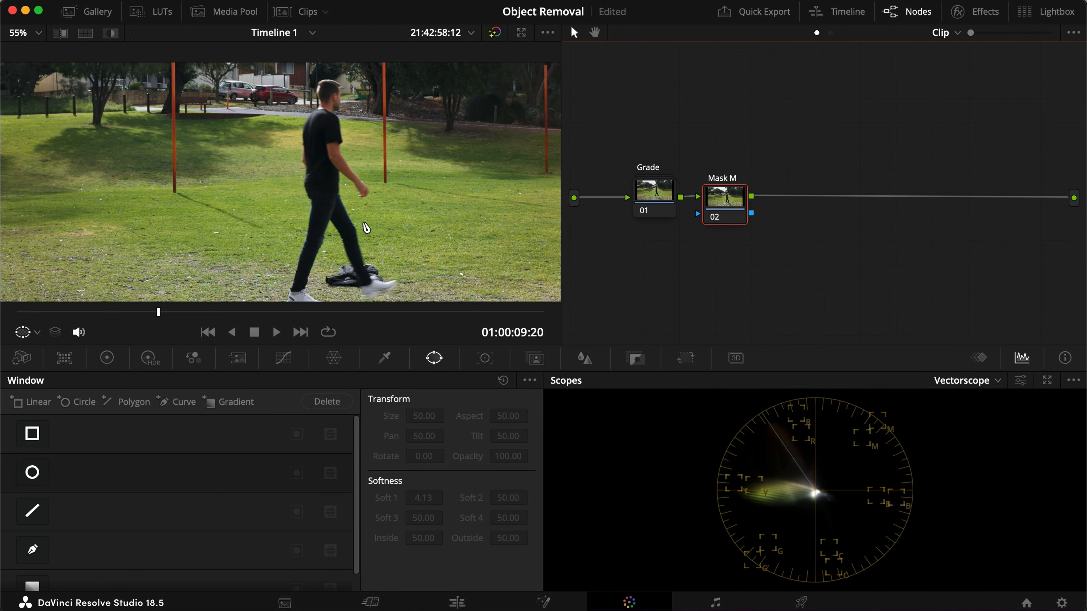
pyautogui.scroll(-1, 366, 228)
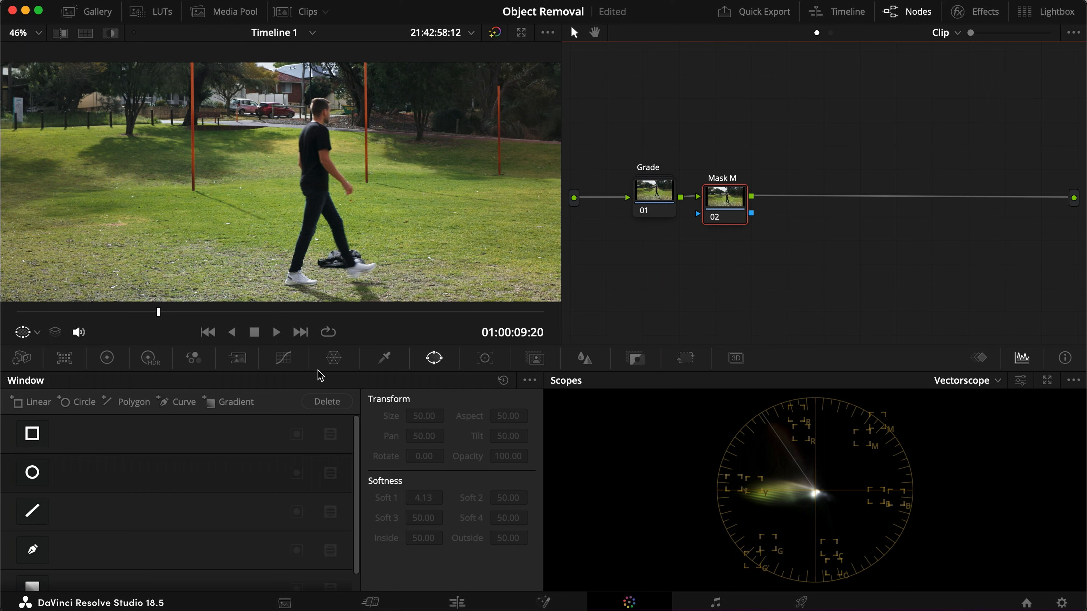
pyautogui.click(171, 314)
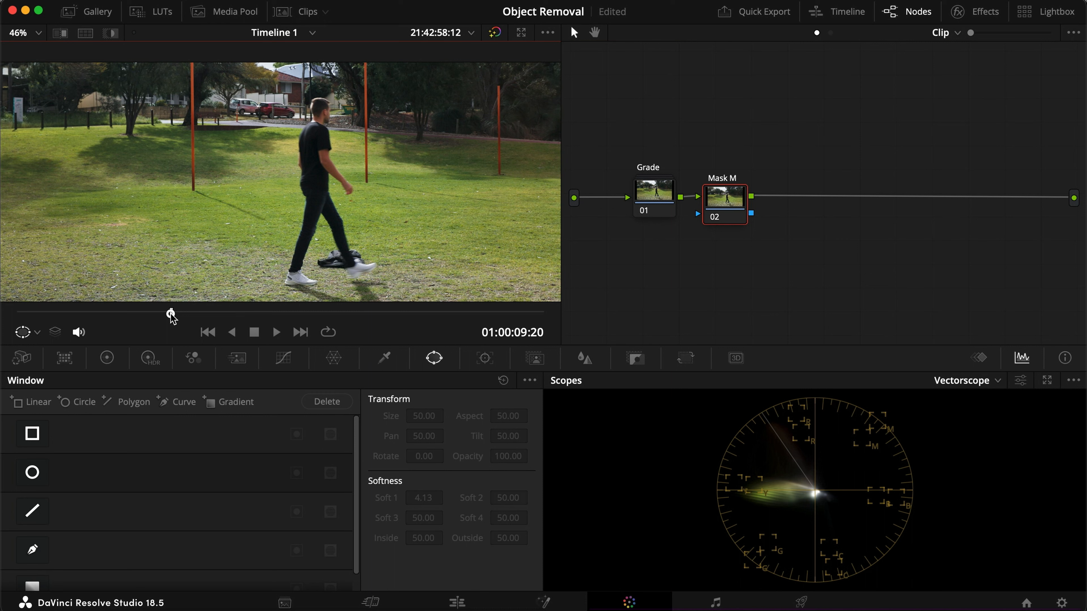
pyautogui.moveTo(173, 315); pyautogui.dragTo(176, 315)
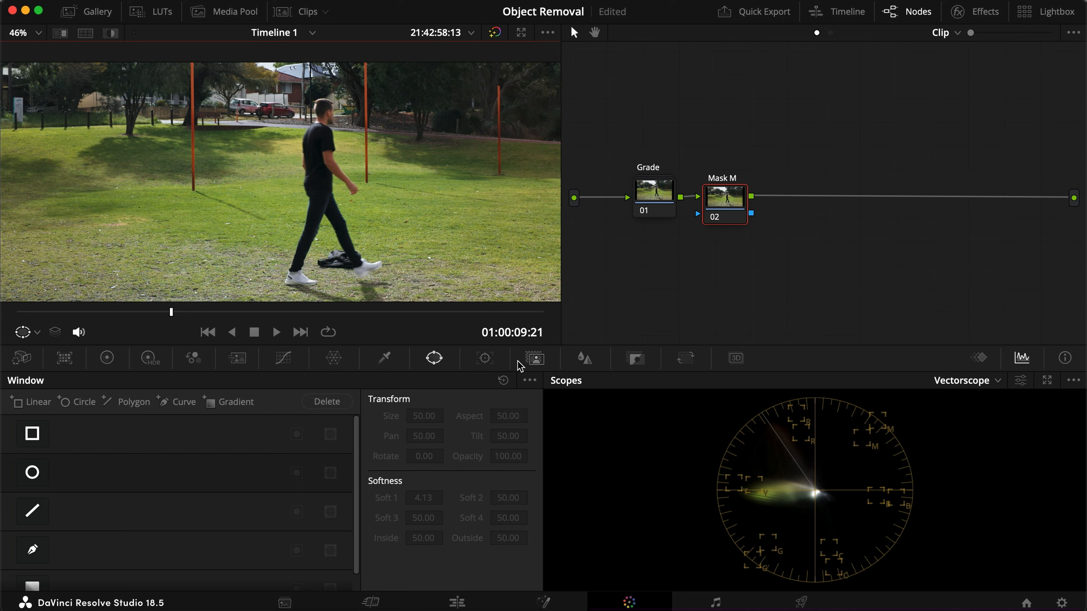
pyautogui.click(535, 359)
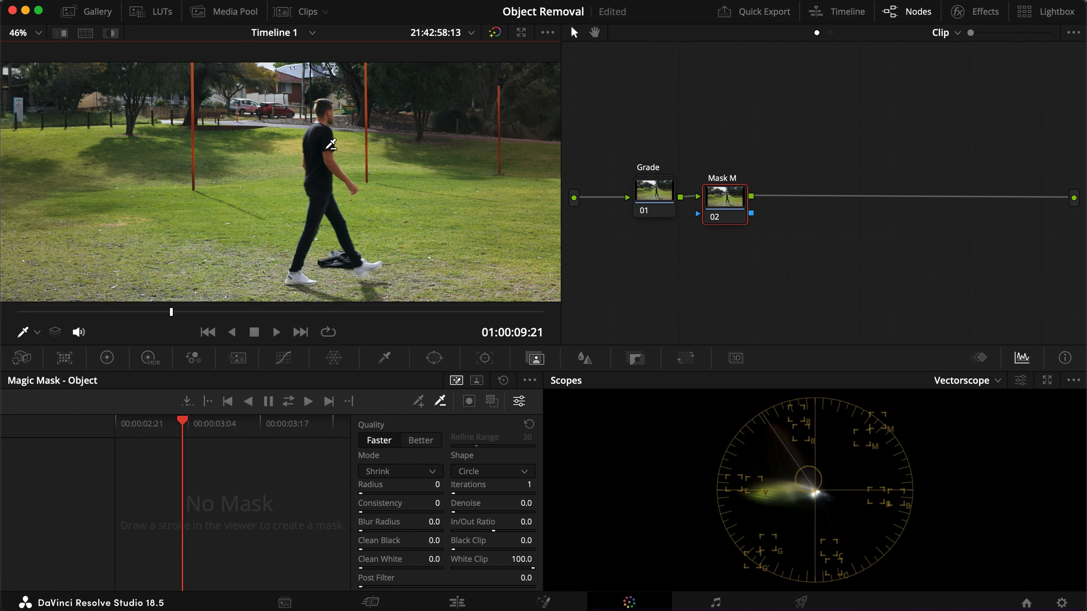
pyautogui.click(419, 401)
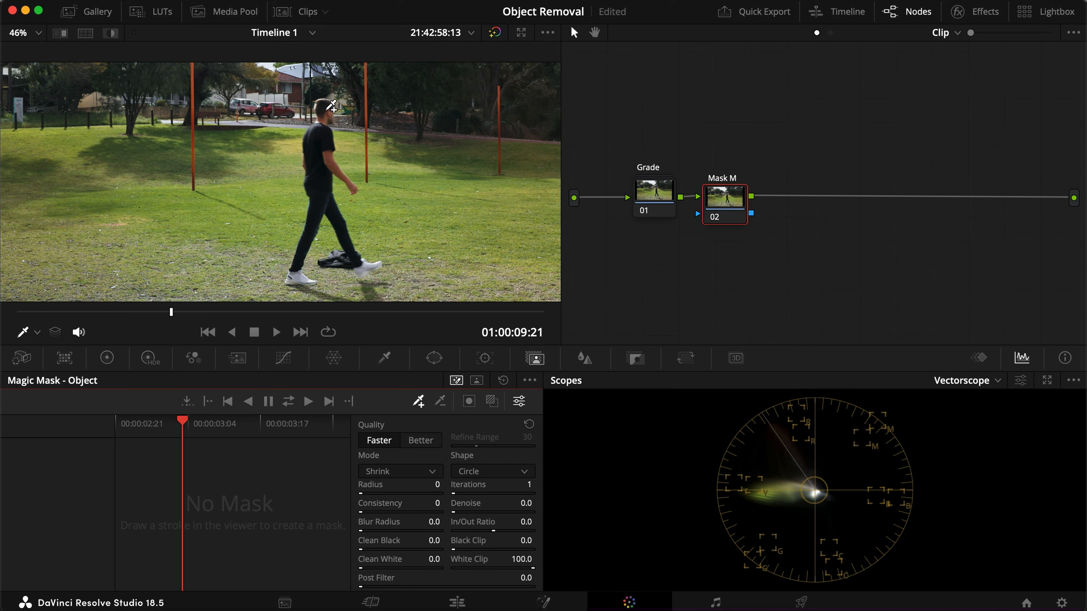
pyautogui.click(492, 401)
# Step: Draw Magic Mask strokes along the man's head, body, arm and both legs, and set the quality to Better
pyautogui.moveTo(324, 107)
pyautogui.mouseDown()
pyautogui.moveTo(321, 202)
pyautogui.moveTo(301, 283)
pyautogui.mouseUp()
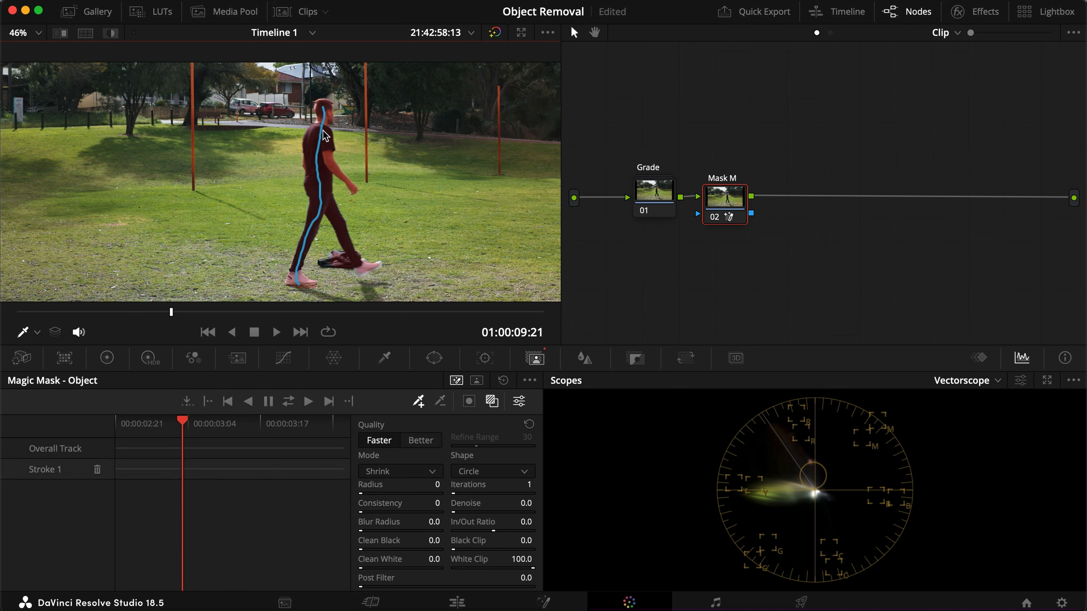
pyautogui.moveTo(329, 137)
pyautogui.mouseDown()
pyautogui.moveTo(338, 162)
pyautogui.moveTo(329, 188)
pyautogui.moveTo(367, 269)
pyautogui.mouseUp()
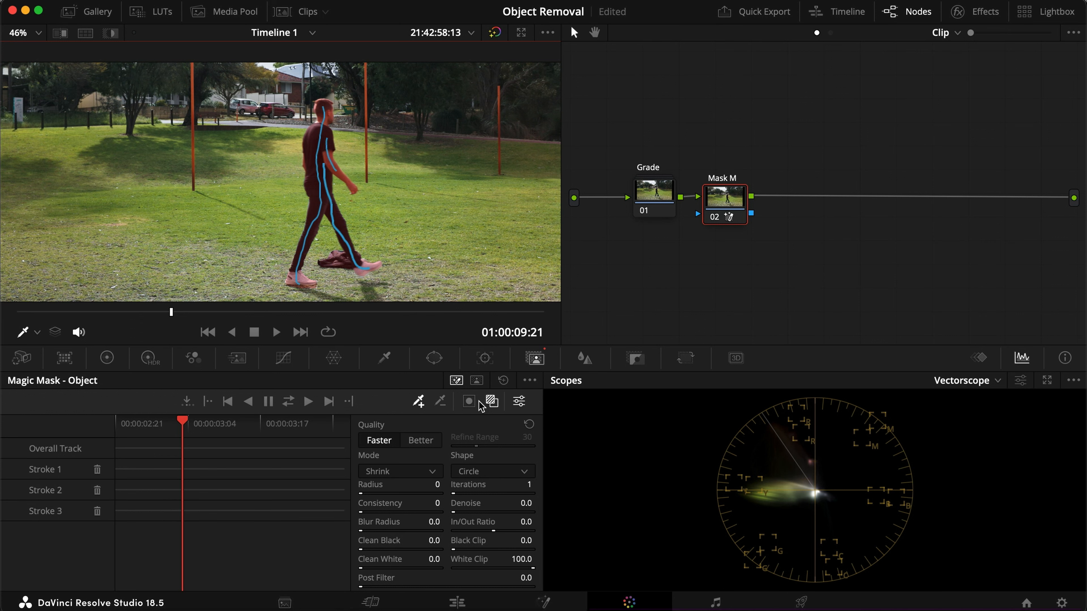
pyautogui.click(436, 444)
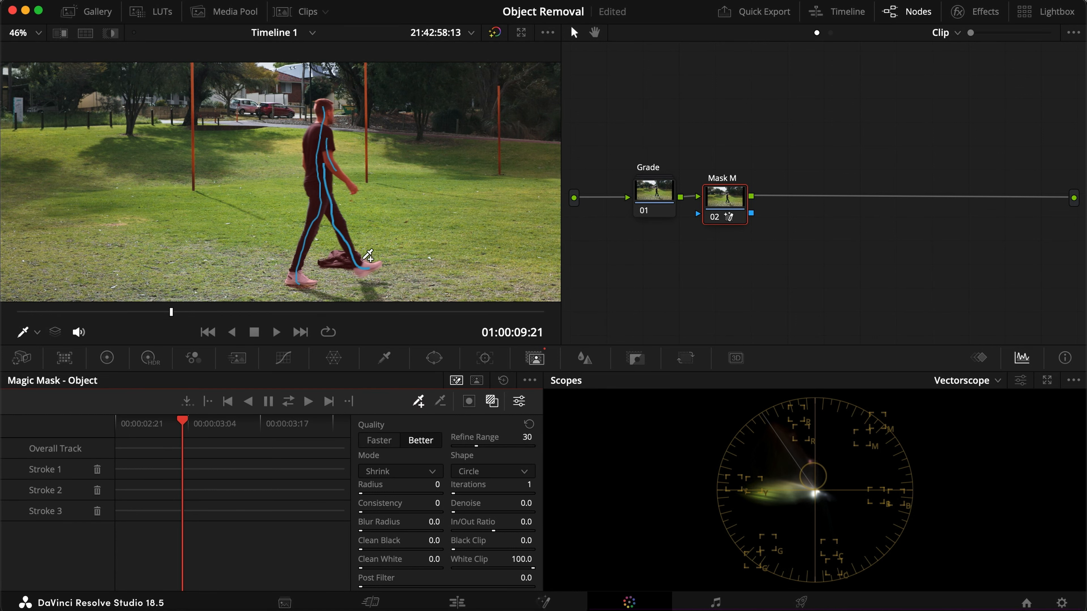
# Step: Subtract the jacket from the man's mask with a scribbled stroke and track the mask in both directions
pyautogui.scroll(6, 385, 257)
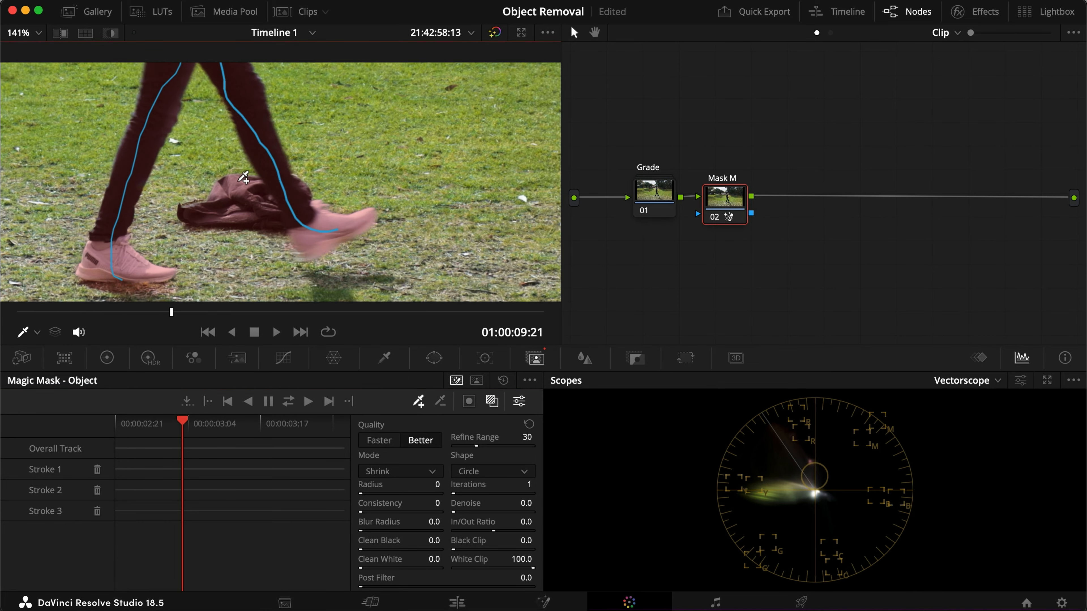
pyautogui.scroll(-6, 244, 177)
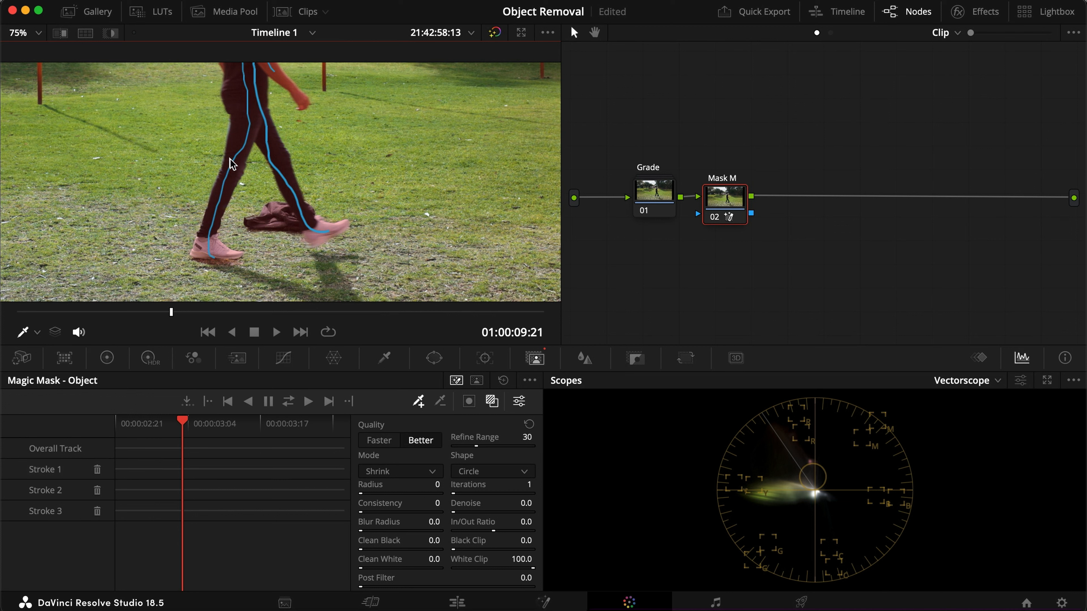
pyautogui.click(440, 403)
pyautogui.moveTo(286, 230)
pyautogui.mouseDown()
pyautogui.moveTo(263, 238)
pyautogui.moveTo(255, 222)
pyautogui.moveTo(267, 214)
pyautogui.moveTo(282, 236)
pyautogui.moveTo(269, 206)
pyautogui.mouseUp()
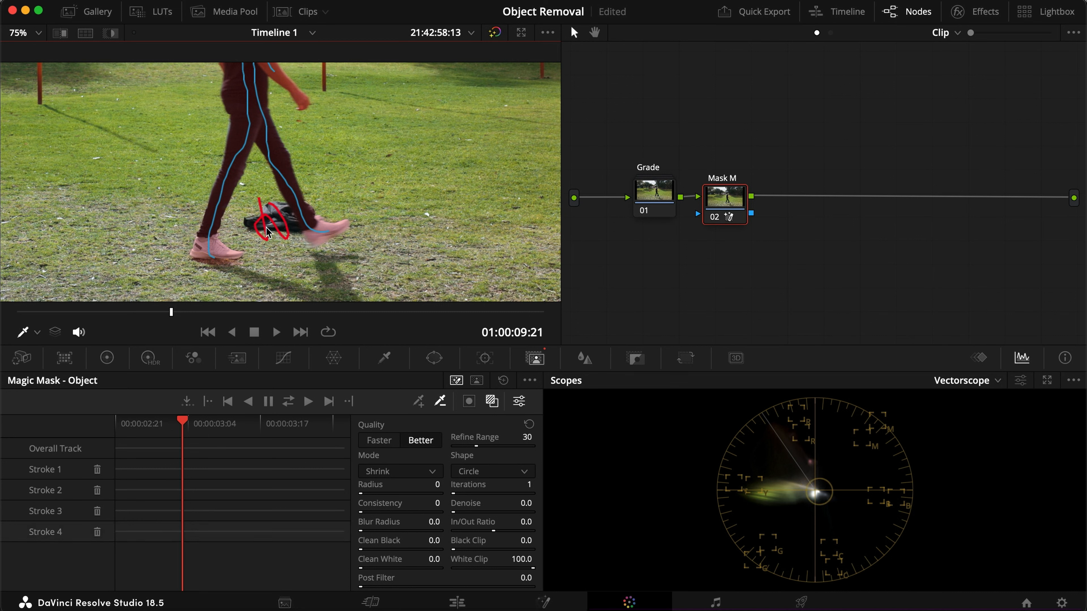
pyautogui.click(293, 401)
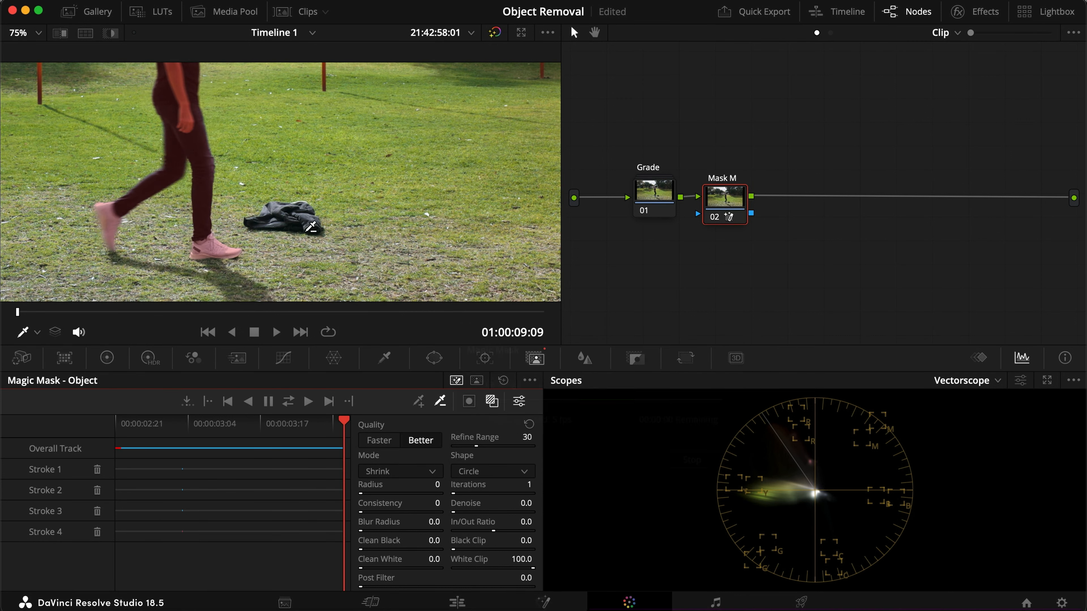
# Step: At frame 01:00:09:18, draw a subtract stroke across the jacket and retrack the mask in both directions
pyautogui.moveTo(136, 428); pyautogui.dragTo(170, 431)
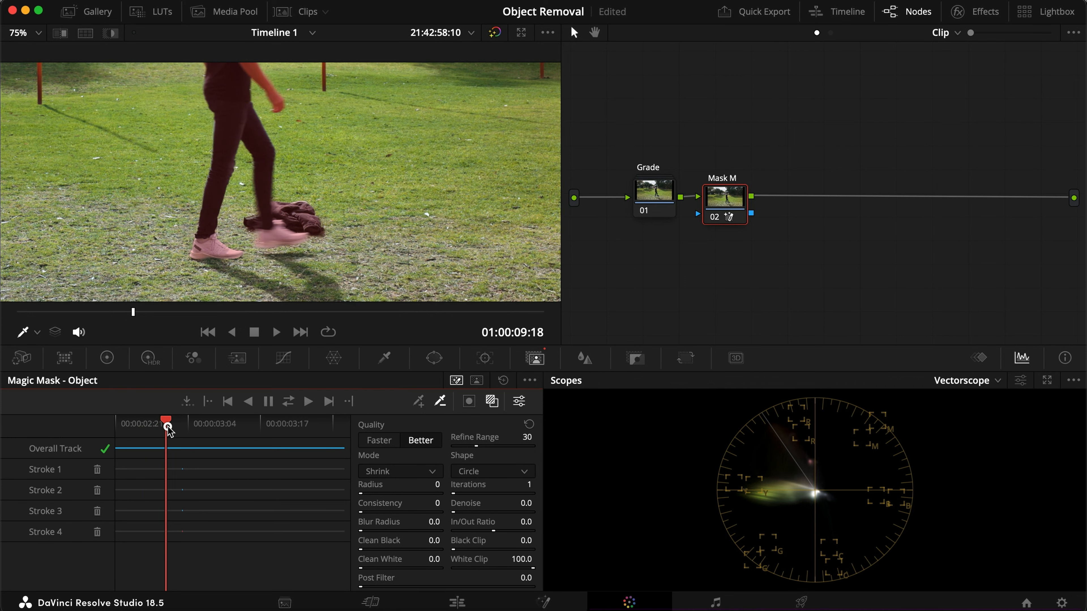
pyautogui.moveTo(328, 237); pyautogui.dragTo(284, 195)
pyautogui.click(293, 405)
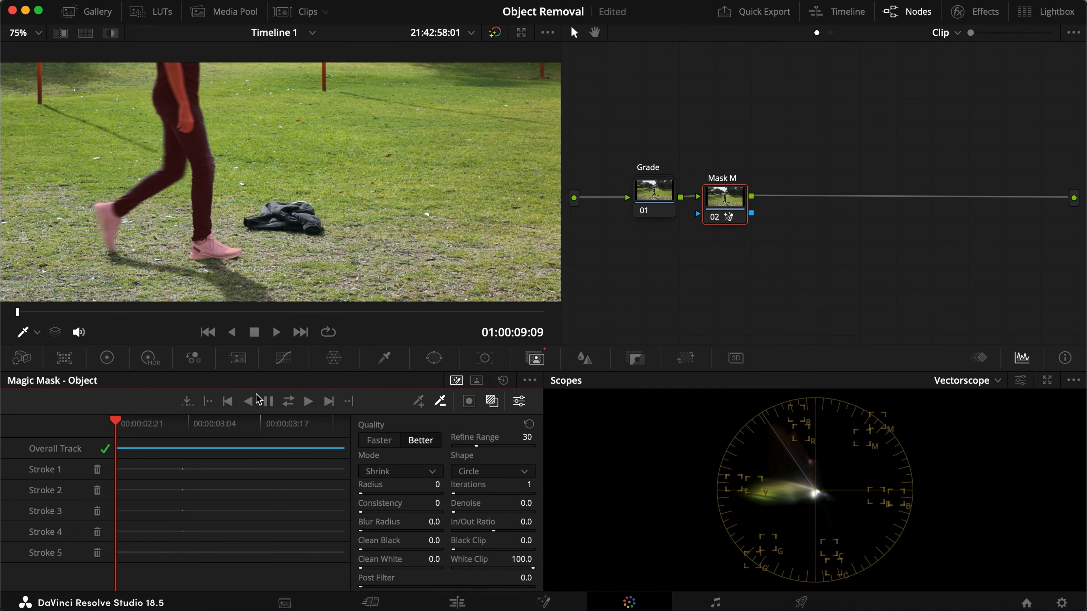
# Step: At frame 01:00:09:19, subtract the jacket areas on both sides of the man's front leg and retrack the mask
pyautogui.moveTo(131, 424); pyautogui.dragTo(173, 430)
pyautogui.moveTo(297, 192)
pyautogui.mouseDown()
pyautogui.moveTo(318, 217)
pyautogui.moveTo(251, 235)
pyautogui.mouseUp()
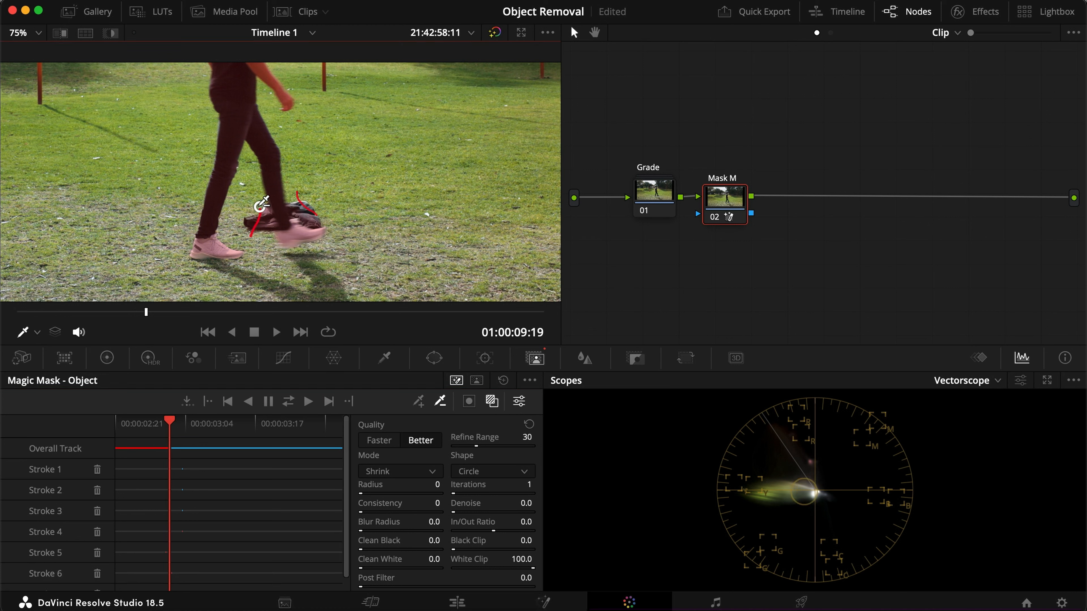
pyautogui.moveTo(303, 211); pyautogui.dragTo(316, 219)
pyautogui.click(287, 402)
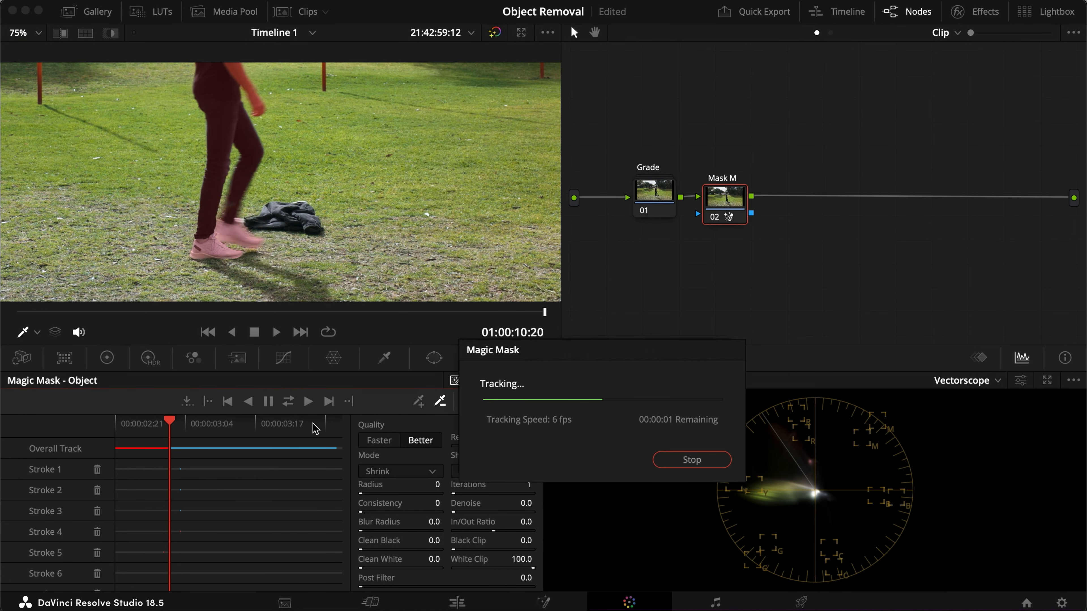
# Step: Subtract the jacket from the mask at frames 01:00:09:20 and 01:00:09:23, and retrack in both directions
pyautogui.moveTo(149, 435); pyautogui.dragTo(175, 430)
pyautogui.moveTo(259, 231); pyautogui.dragTo(271, 215)
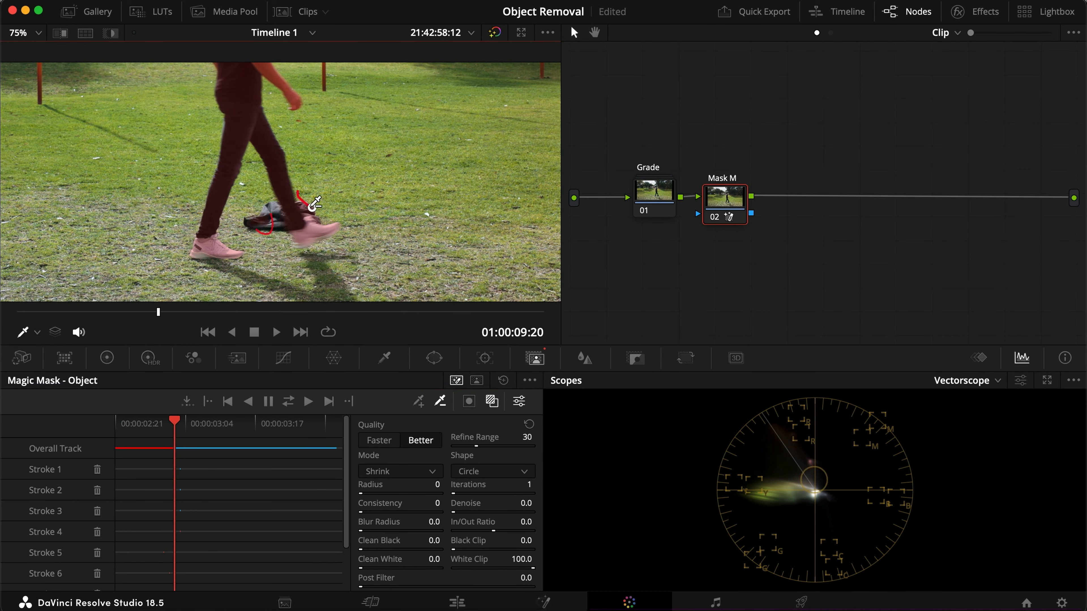
pyautogui.click(181, 434)
pyautogui.click(185, 434)
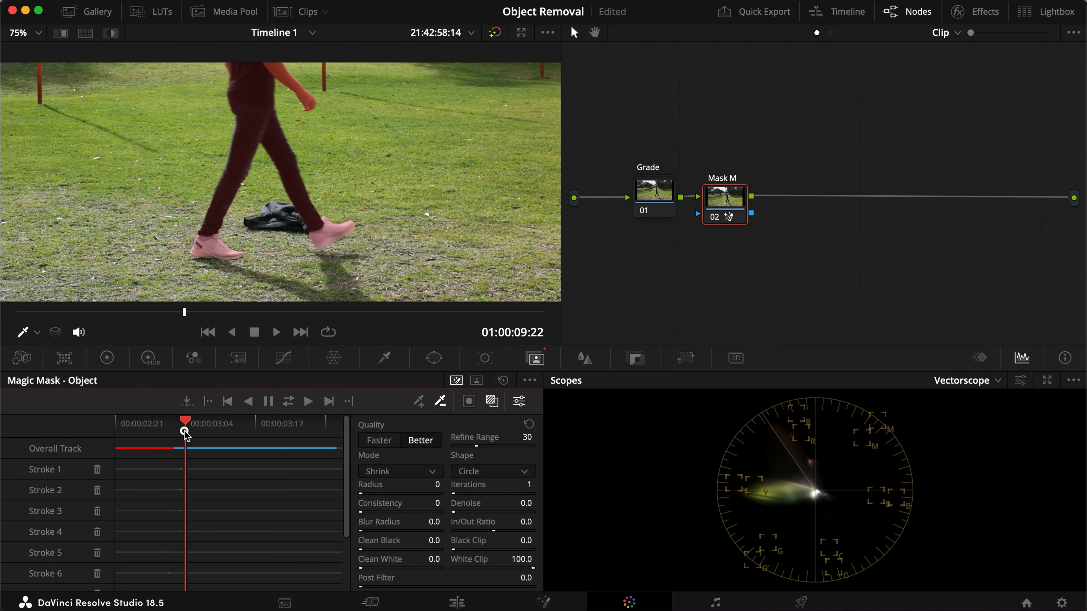
pyautogui.click(191, 434)
pyautogui.moveTo(289, 235); pyautogui.dragTo(256, 215)
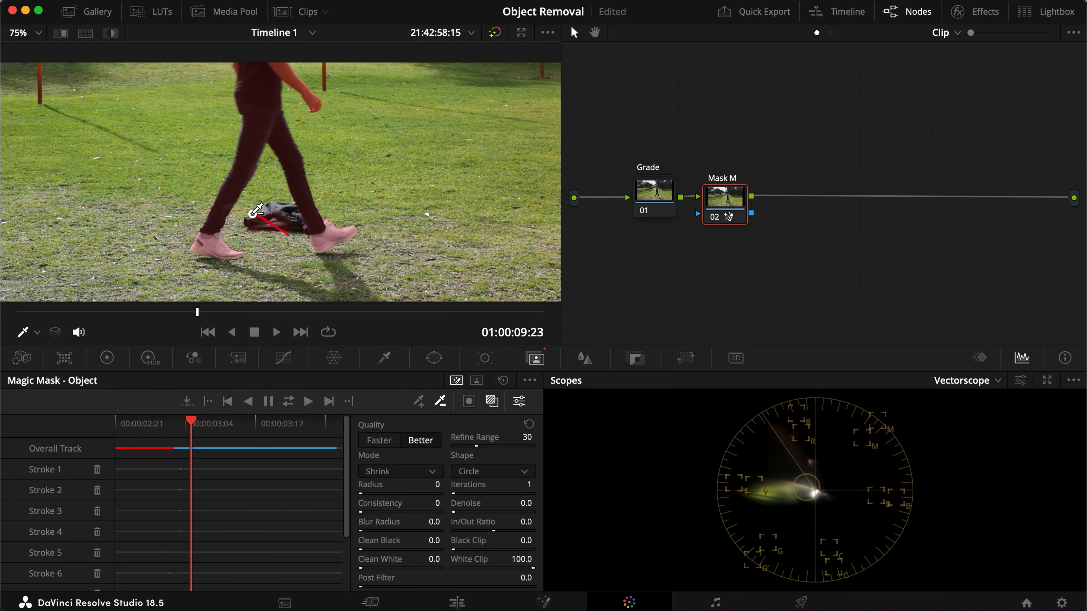
pyautogui.click(287, 402)
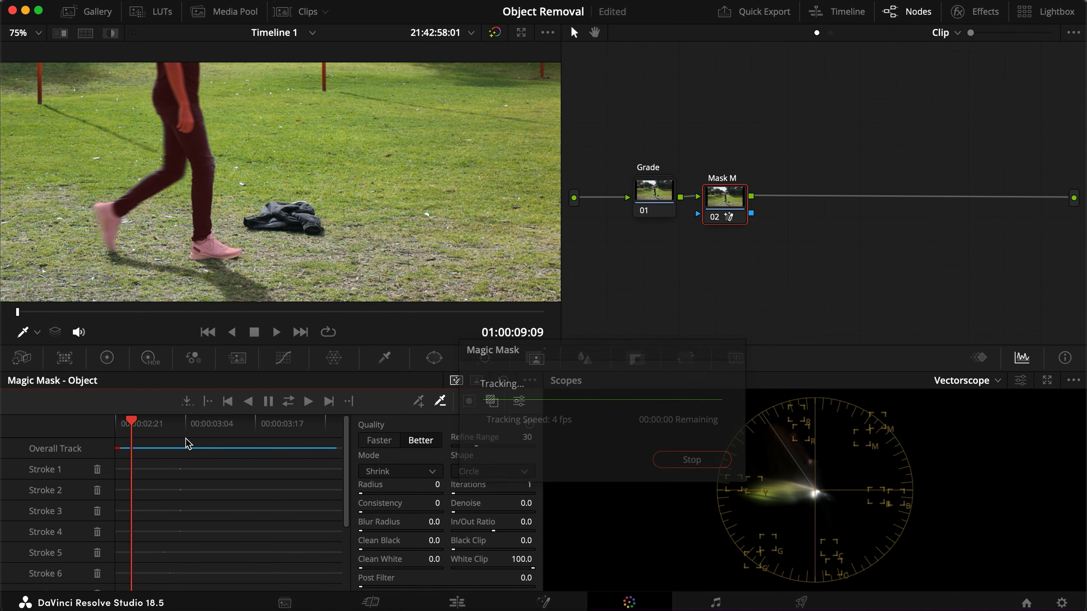
# Step: At frame 01:00:09:24, subtract the jacket between the man's legs with two strokes and track the mask forward
pyautogui.click(194, 434)
pyautogui.moveTo(194, 434); pyautogui.dragTo(196, 434)
pyautogui.moveTo(244, 215)
pyautogui.mouseDown()
pyautogui.moveTo(292, 221)
pyautogui.moveTo(293, 233)
pyautogui.mouseUp()
pyautogui.moveTo(251, 244)
pyautogui.mouseDown()
pyautogui.moveTo(271, 214)
pyautogui.moveTo(292, 214)
pyautogui.moveTo(274, 233)
pyautogui.mouseUp()
pyautogui.press('Right')
pyautogui.click(309, 402)
# Step: Go to a later frame and step backward through the tracked mask, examining it for leftover jacket areas
pyautogui.click(243, 430)
pyautogui.press('Left')
pyautogui.press('Left')
pyautogui.press('Left')
pyautogui.press('Left')
pyautogui.press('Left')
pyautogui.press('Left')
pyautogui.press('Left')
pyautogui.press('Left')
pyautogui.press('Left')
pyautogui.press('Left')
pyautogui.press('Left')
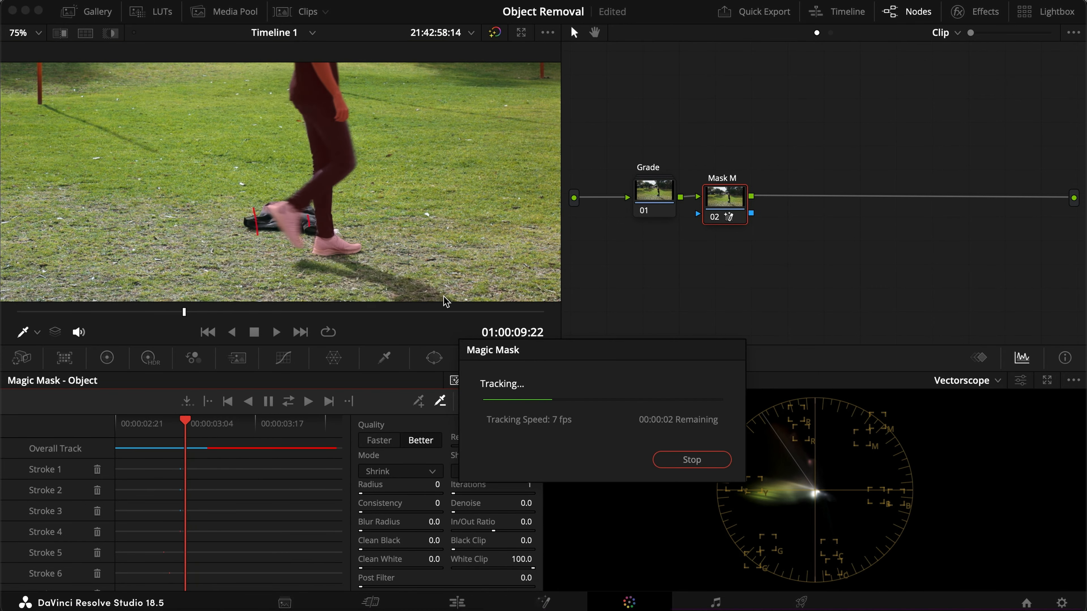
# Step: With the mask highlighted, subtract leftover jacket areas near the man's shoes on further frames and retrack in both directions
pyautogui.moveTo(256, 429); pyautogui.dragTo(224, 428)
pyautogui.hotkey('shift', 'h')
pyautogui.moveTo(299, 227)
pyautogui.mouseDown()
pyautogui.moveTo(278, 226)
pyautogui.moveTo(288, 228)
pyautogui.mouseUp()
pyautogui.press('Left')
pyautogui.press('Left')
pyautogui.moveTo(304, 224); pyautogui.dragTo(299, 240)
pyautogui.click(288, 402)
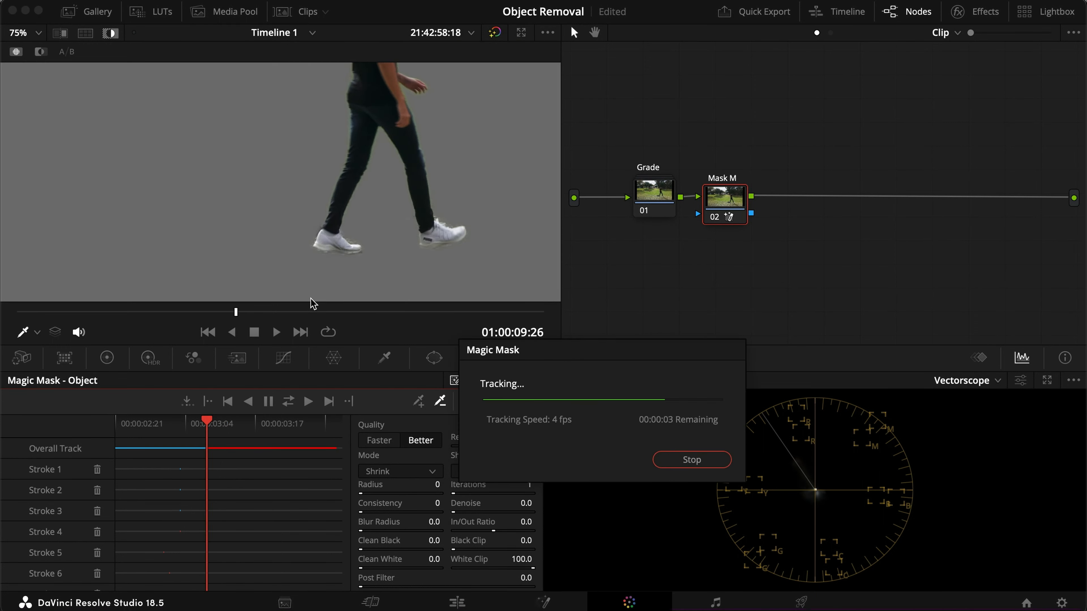
# Step: Clean the remaining jacket traces from the highlighted mask on two earlier frames and retrack it in both directions
pyautogui.moveTo(223, 419); pyautogui.dragTo(191, 422)
pyautogui.moveTo(302, 224); pyautogui.dragTo(283, 219)
pyautogui.moveTo(191, 421); pyautogui.dragTo(164, 422)
pyautogui.moveTo(266, 214); pyautogui.dragTo(247, 233)
pyautogui.moveTo(164, 422); pyautogui.dragTo(137, 422)
pyautogui.click(288, 401)
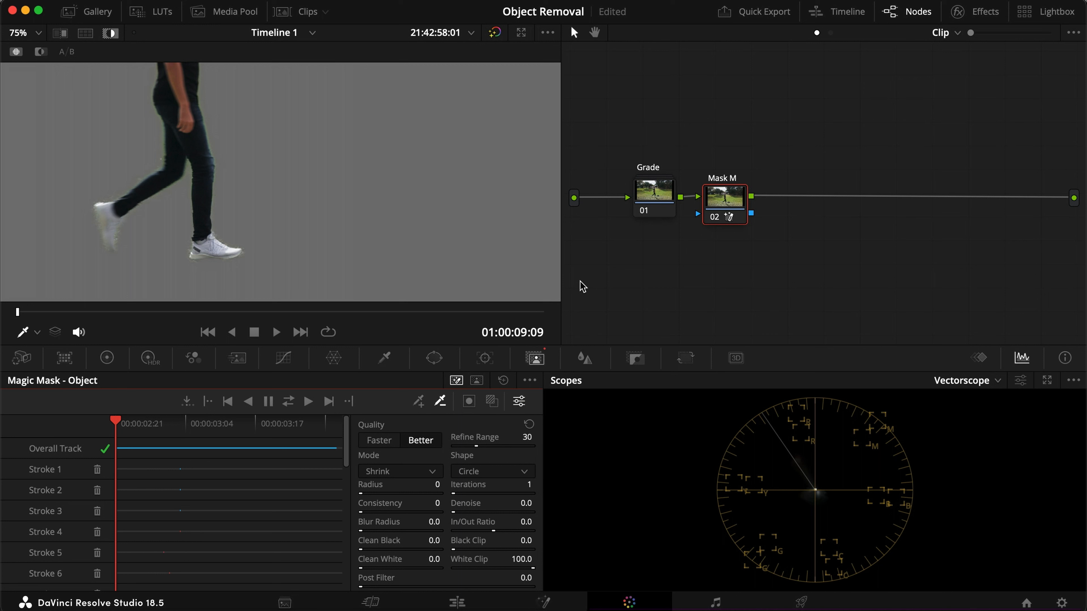
# Step: Scrub to frame 01:00:09:24 and compare the normal image with the highlighted mask around the man's legs
pyautogui.hotkey('shift', 'h')
pyautogui.moveTo(153, 424); pyautogui.dragTo(194, 424)
pyautogui.hotkey('shift', 'h')
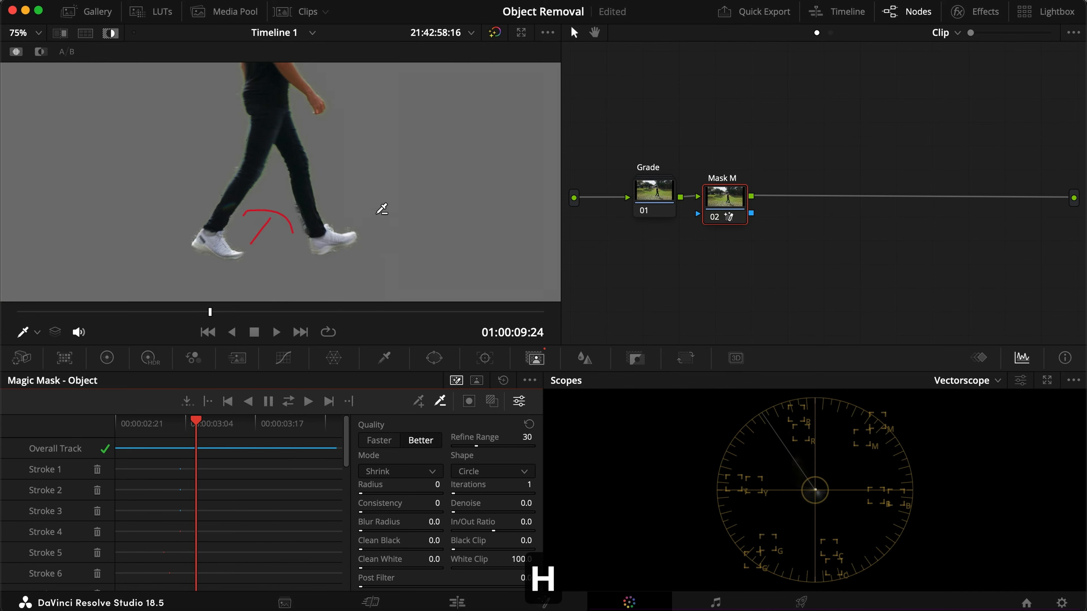
# Step: Set the mask's Blur Radius to 4.9, Clean Black to 4.9 and Clean White to 5.1, compare highlighted and normal images, and save the project
pyautogui.hotkey('shift', 'h')
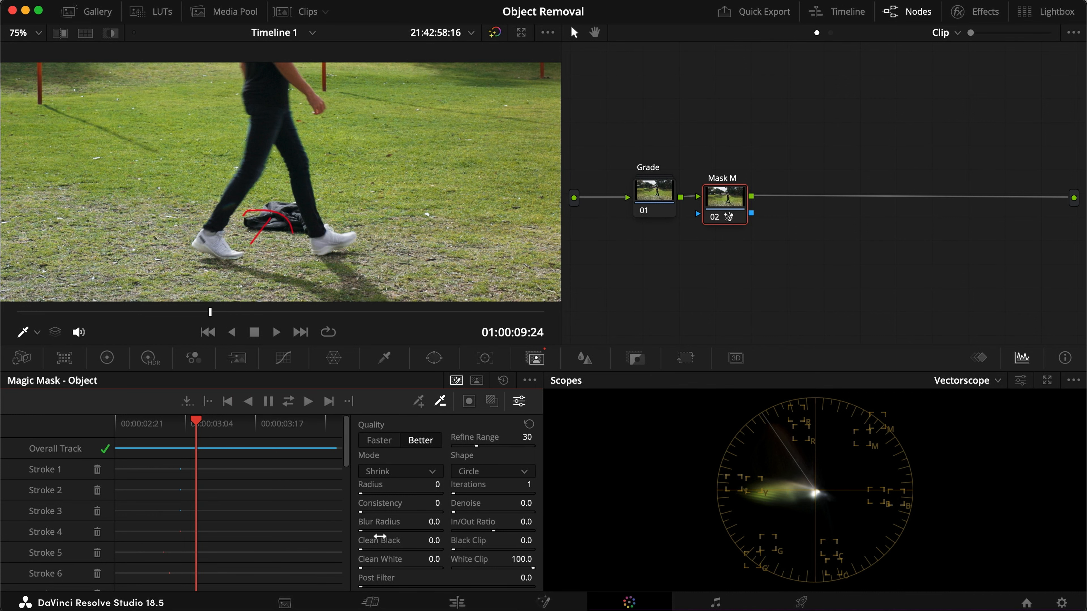
pyautogui.hotkey('shift', 'h')
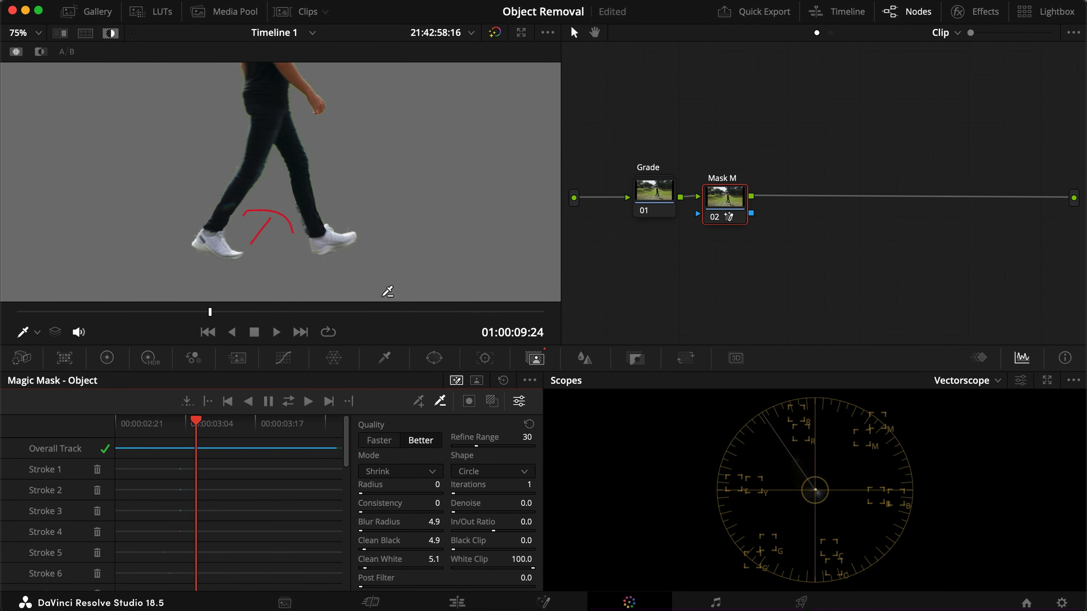
pyautogui.hotkey('shift', 'h')
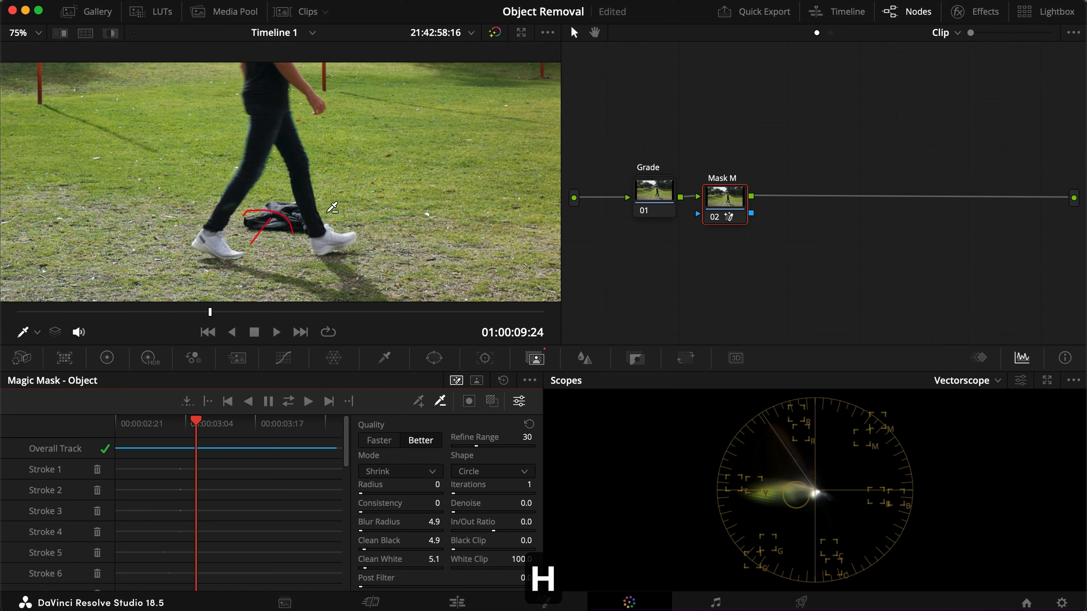
pyautogui.hotkey('shift', 'z')
pyautogui.press('super+s')
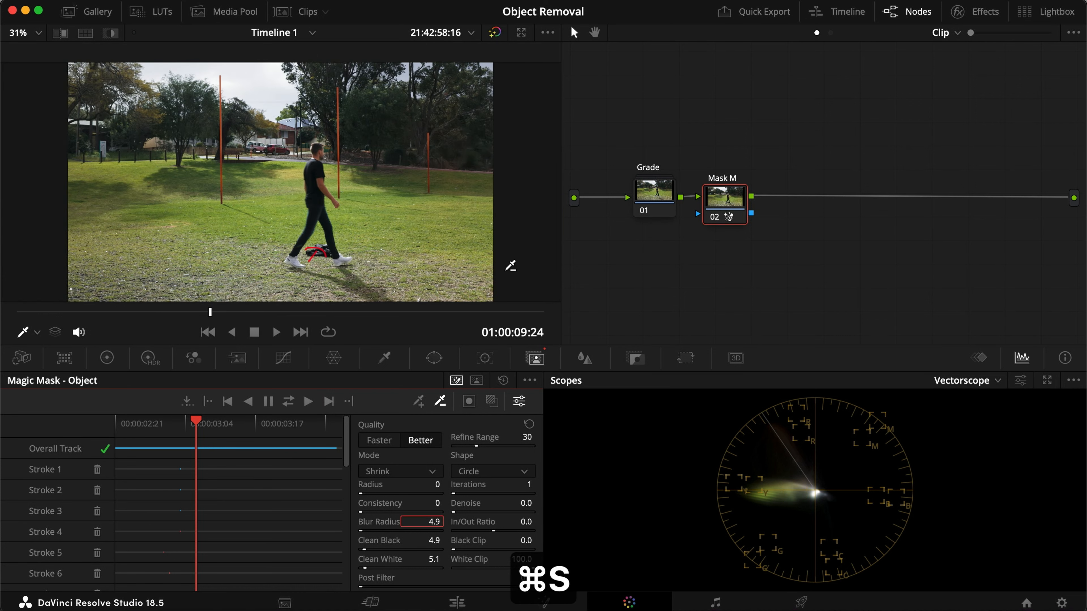
# Step: Add an alpha output to the node graph, connect the Magic Mask node's alpha to it, and check the highlighted cutout
pyautogui.rightClick(775, 257)
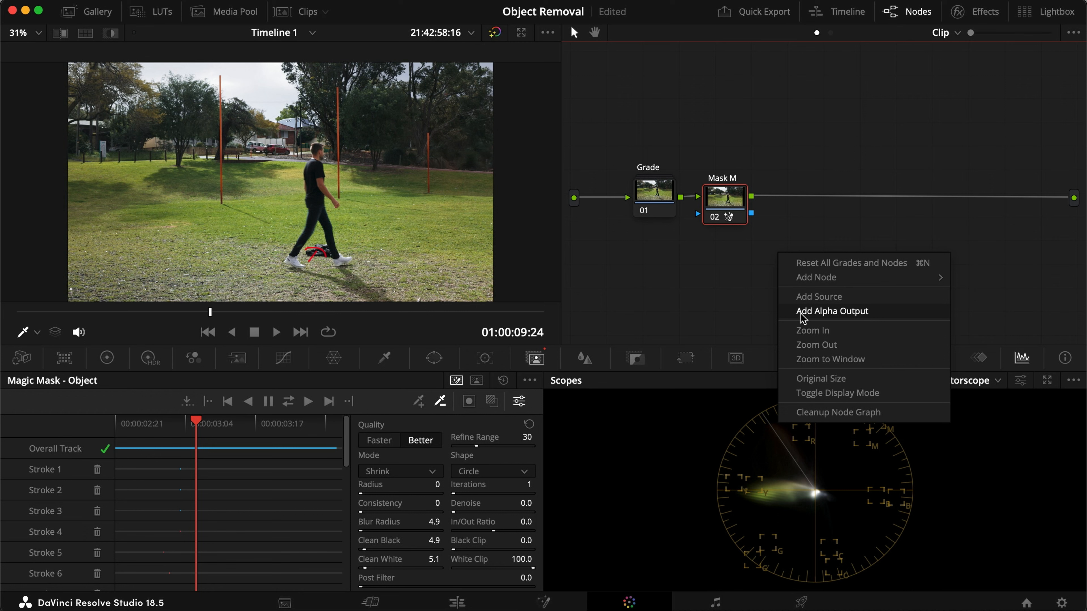
pyautogui.click(855, 312)
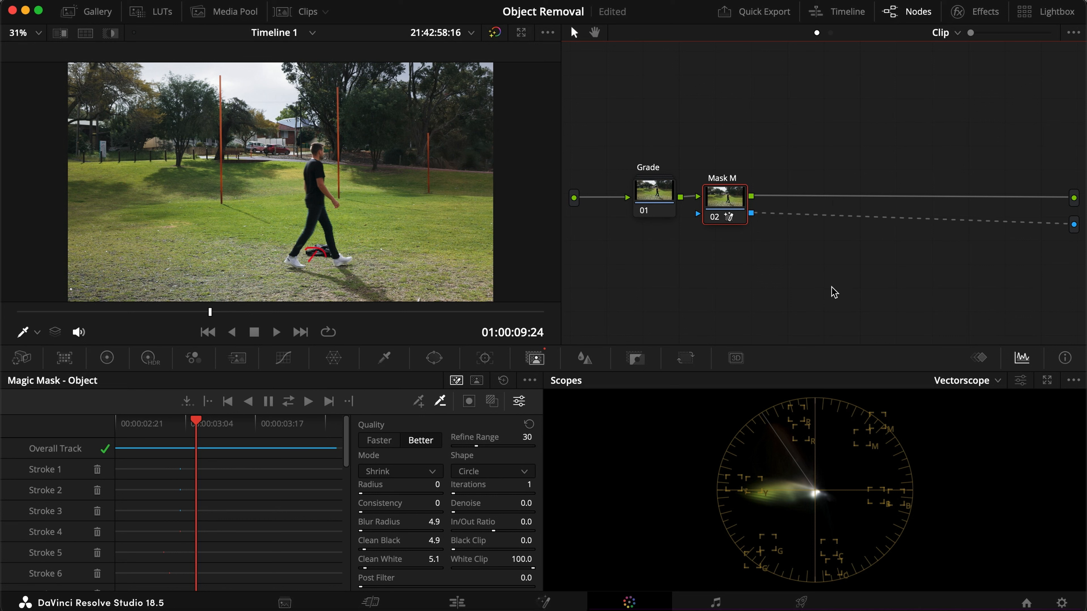
pyautogui.hotkey('shift', 'h')
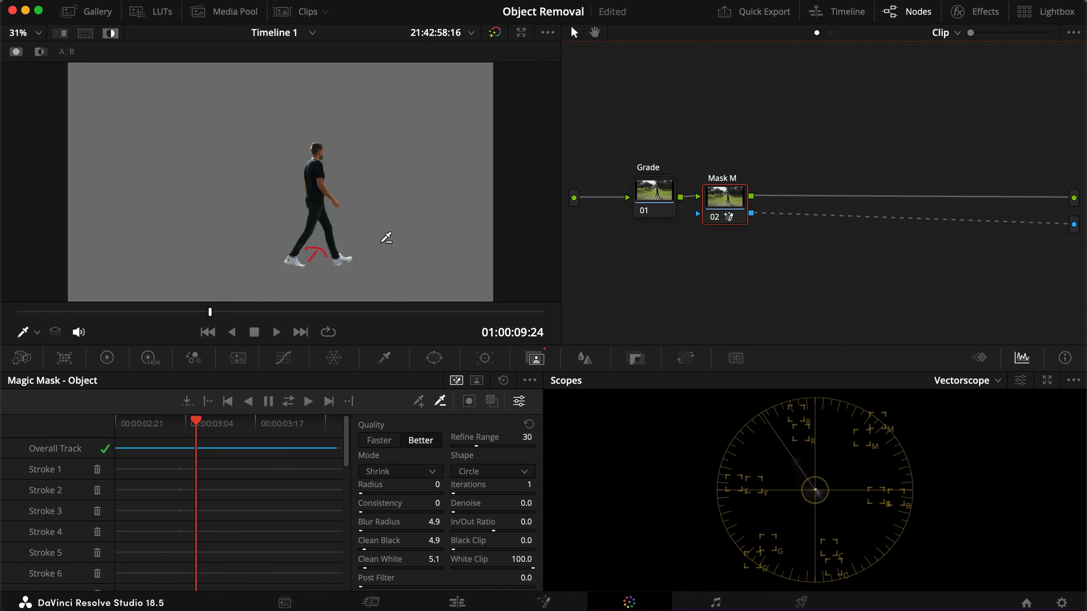
pyautogui.hotkey('shift', 'h')
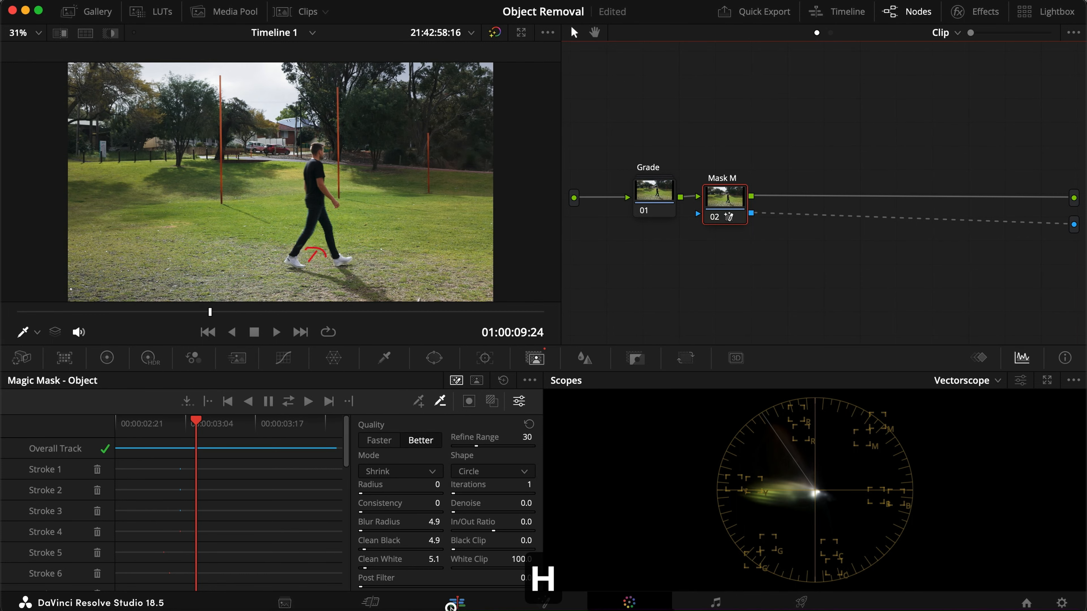
# Step: On the Edit page, temporarily disable video track 1 to inspect the man's cutout alone, and re-enable the track
pyautogui.click(453, 604)
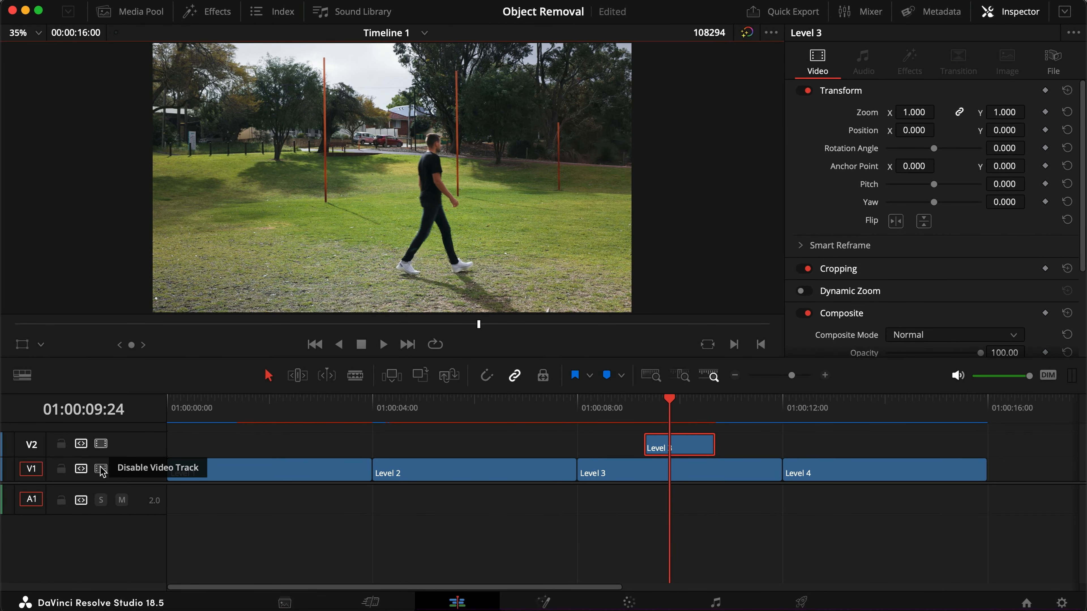
pyautogui.click(101, 468)
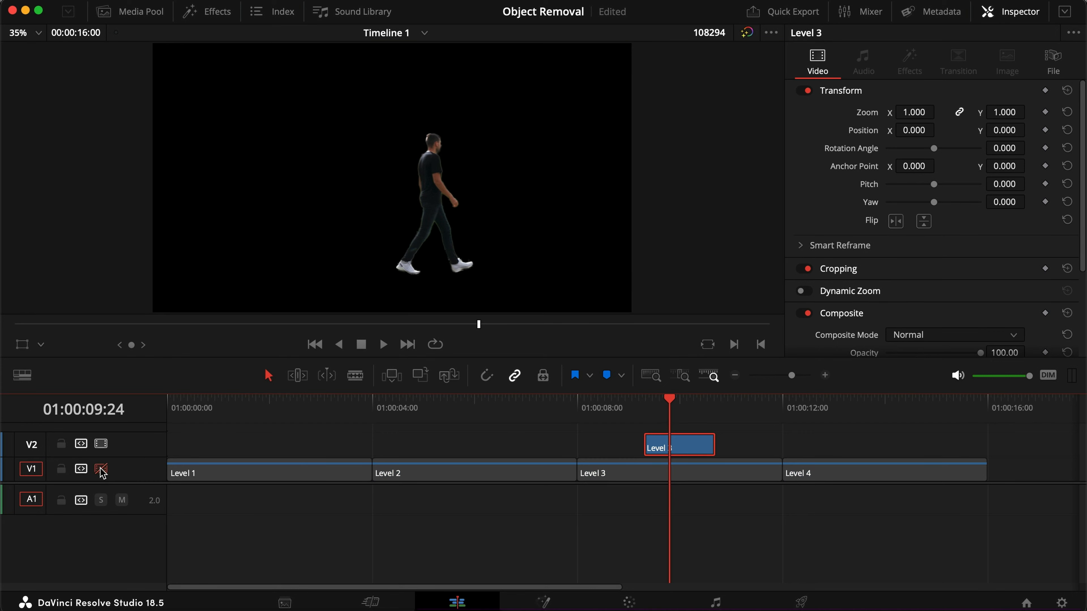
pyautogui.click(101, 468)
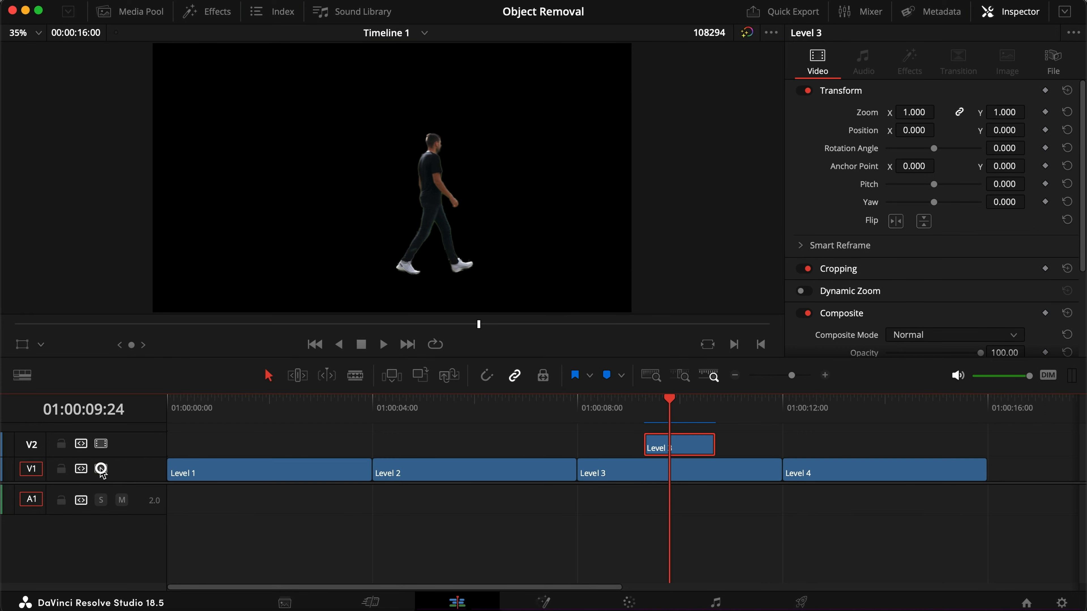
# Step: Scrub the Level 3 composite around 01:00:09:23 to check the jacket removal, and save the project
pyautogui.click(686, 473)
pyautogui.moveTo(654, 419)
pyautogui.mouseDown()
pyautogui.moveTo(658, 410)
pyautogui.moveTo(618, 413)
pyautogui.moveTo(710, 412)
pyautogui.moveTo(645, 410)
pyautogui.moveTo(669, 413)
pyautogui.mouseUp()
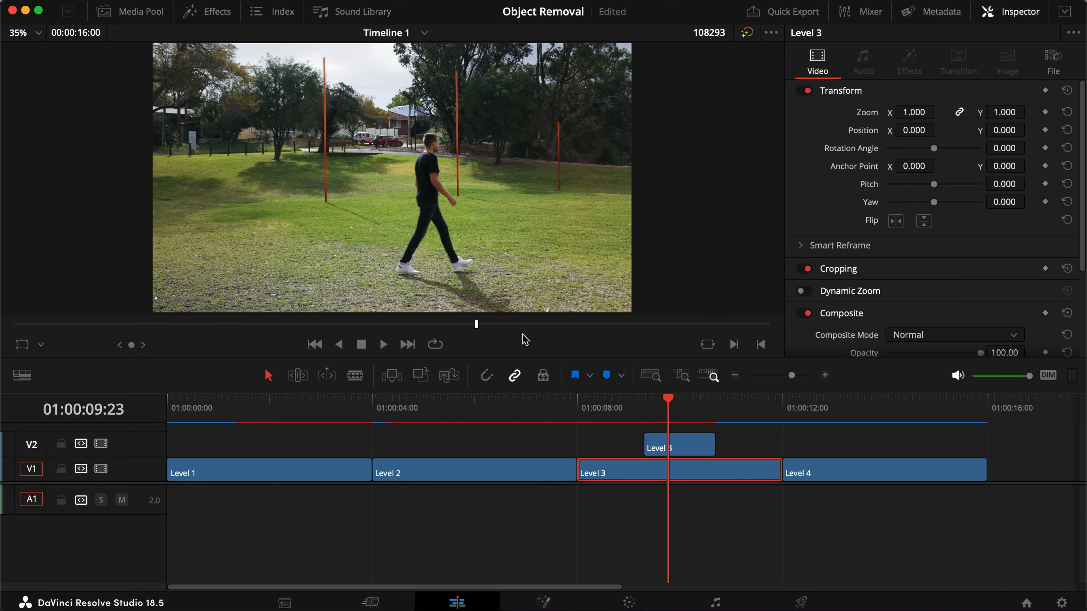
pyautogui.click(730, 445)
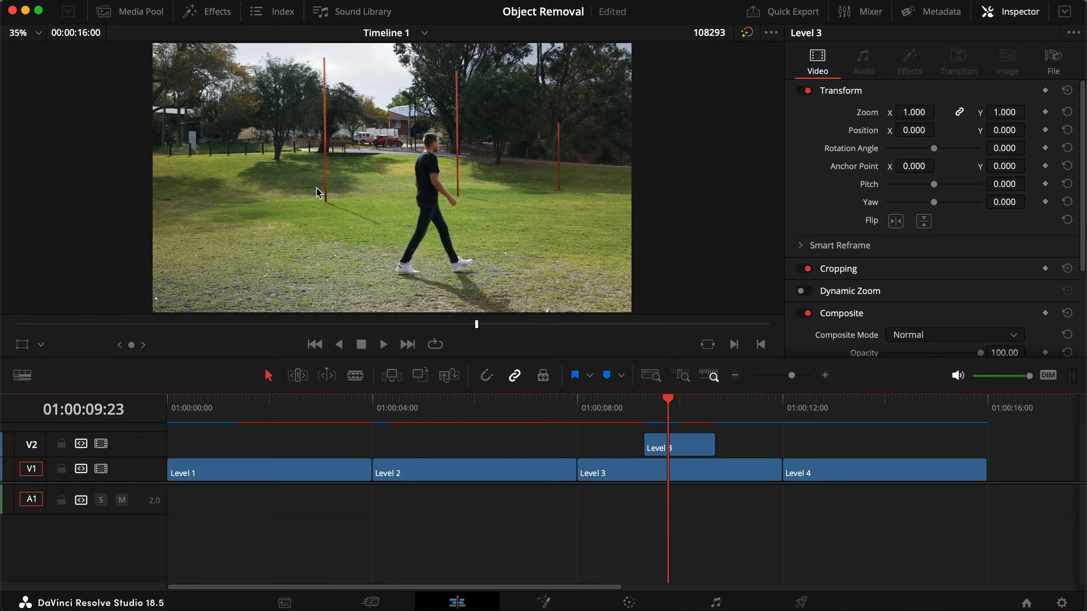
pyautogui.press('super+s')
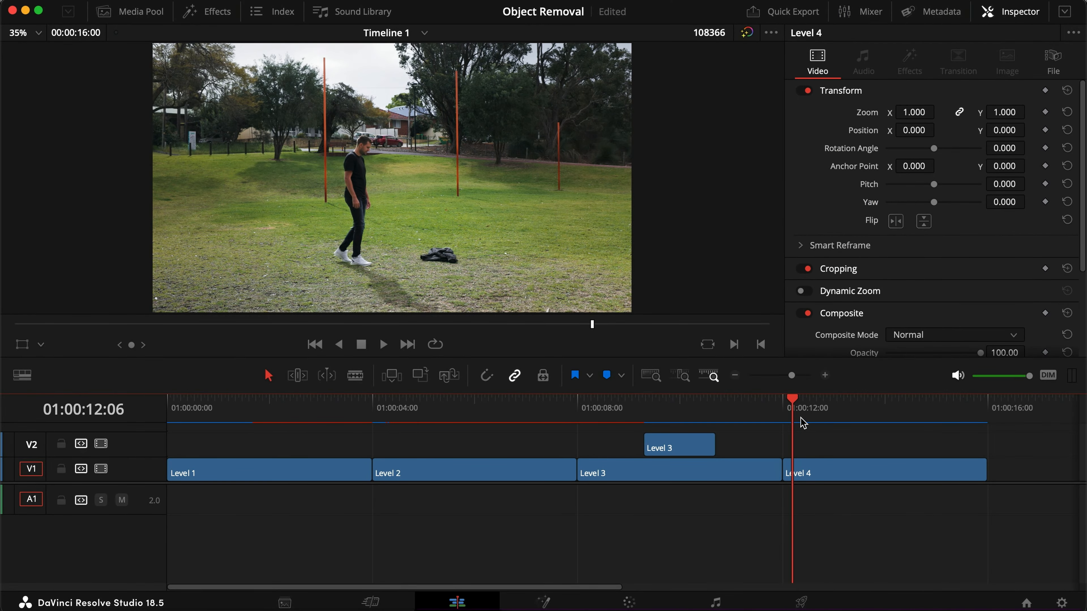
# Step: Scrub through Level 4 to examine the man's movement around the jacket, and open the clip on the Color page at 01:00:12:00
pyautogui.moveTo(803, 415); pyautogui.dragTo(914, 420)
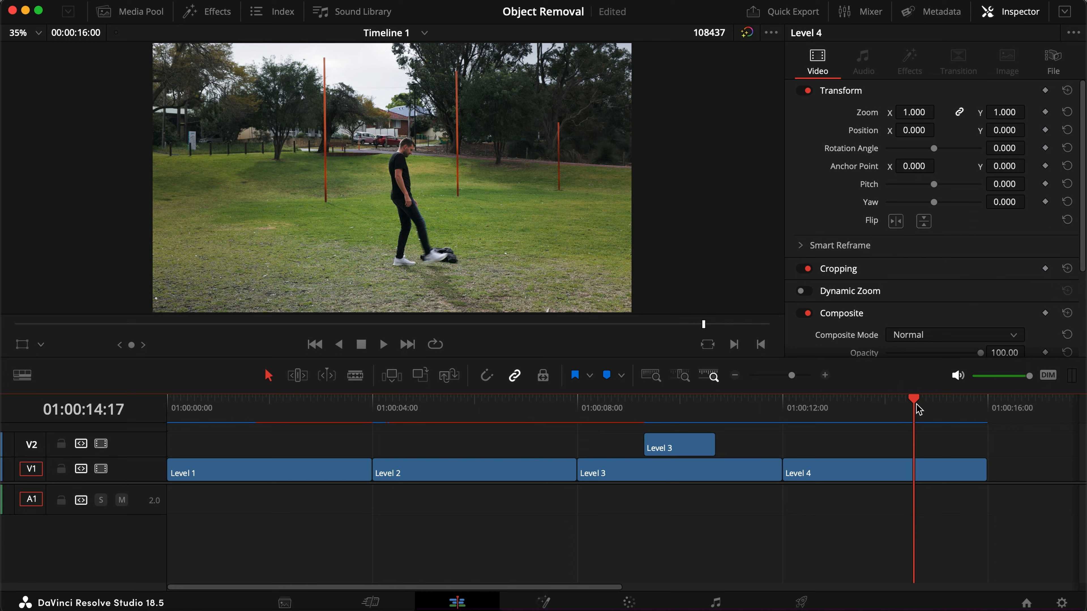
pyautogui.moveTo(915, 406); pyautogui.dragTo(904, 406)
pyautogui.click(891, 467)
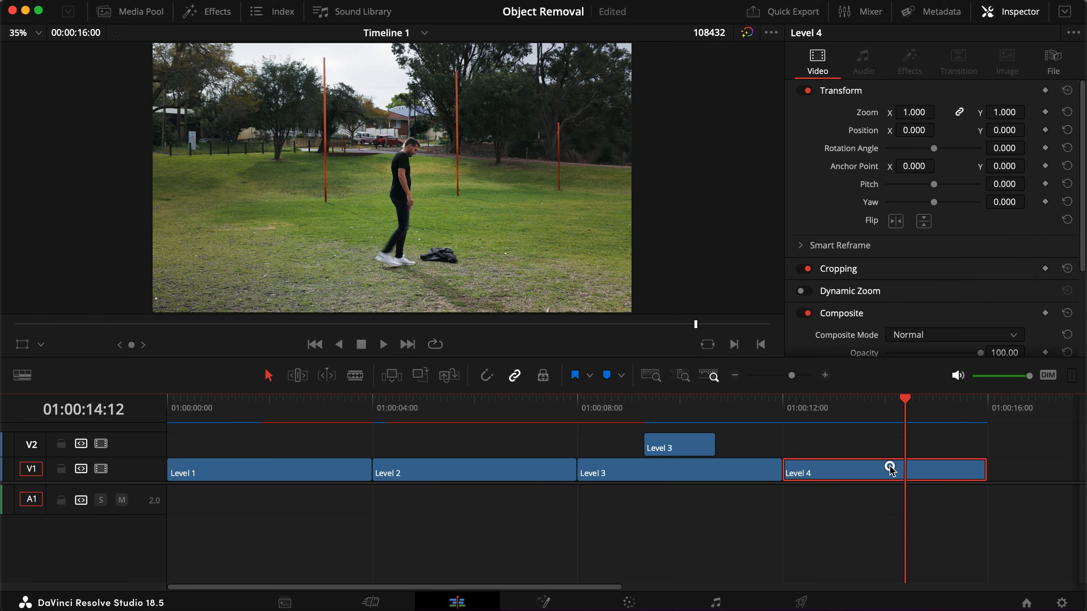
pyautogui.press('2')
pyautogui.moveTo(129, 312); pyautogui.dragTo(3, 314)
pyautogui.moveTo(632, 237); pyautogui.dragTo(636, 201)
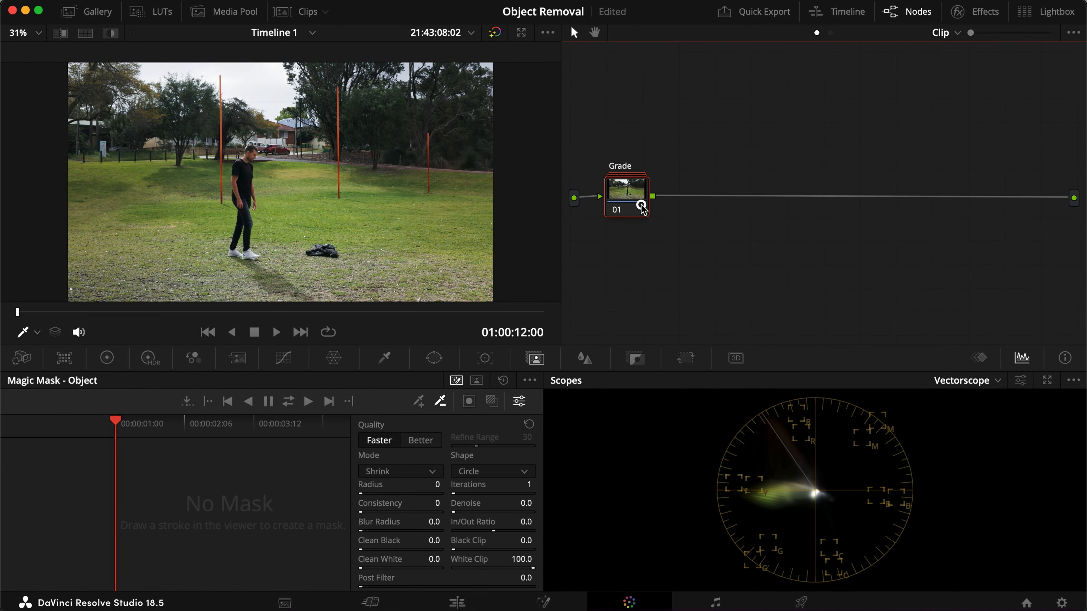
# Step: Add a serial node labelled Mask after the Grade node and draw a closed curve window around the jacket on it
pyautogui.hotkey('alt', 's')
pyautogui.write('Mask')
pyautogui.press('Return')
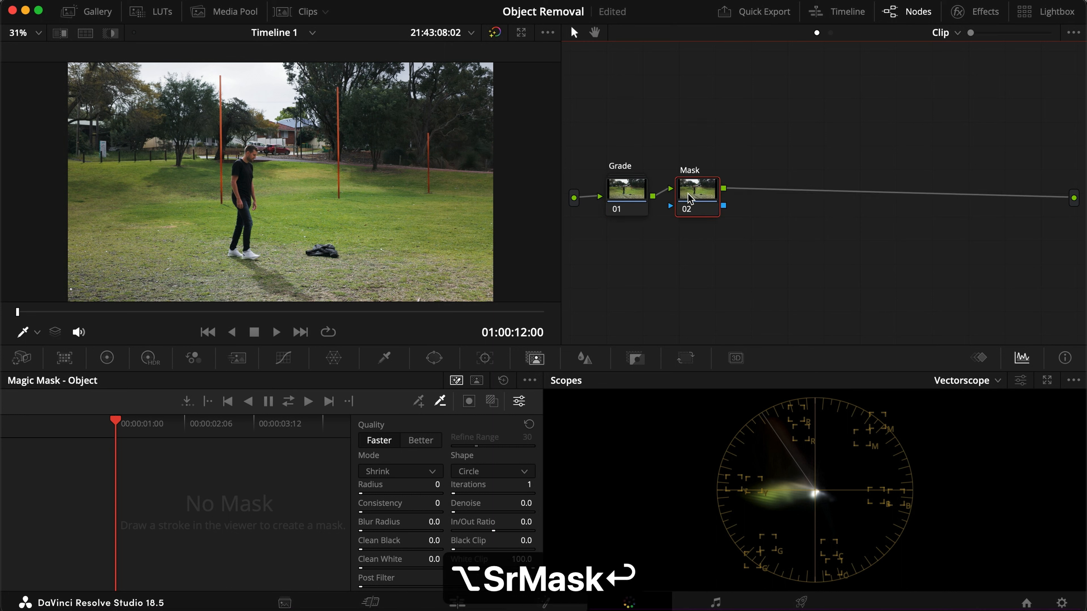
pyautogui.click(424, 364)
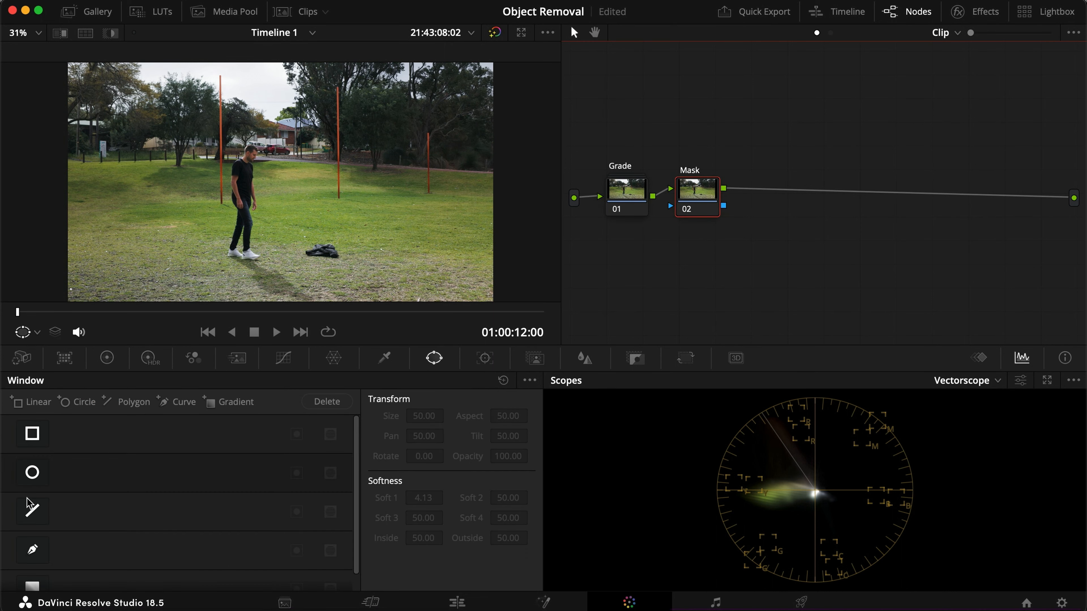
pyautogui.click(32, 550)
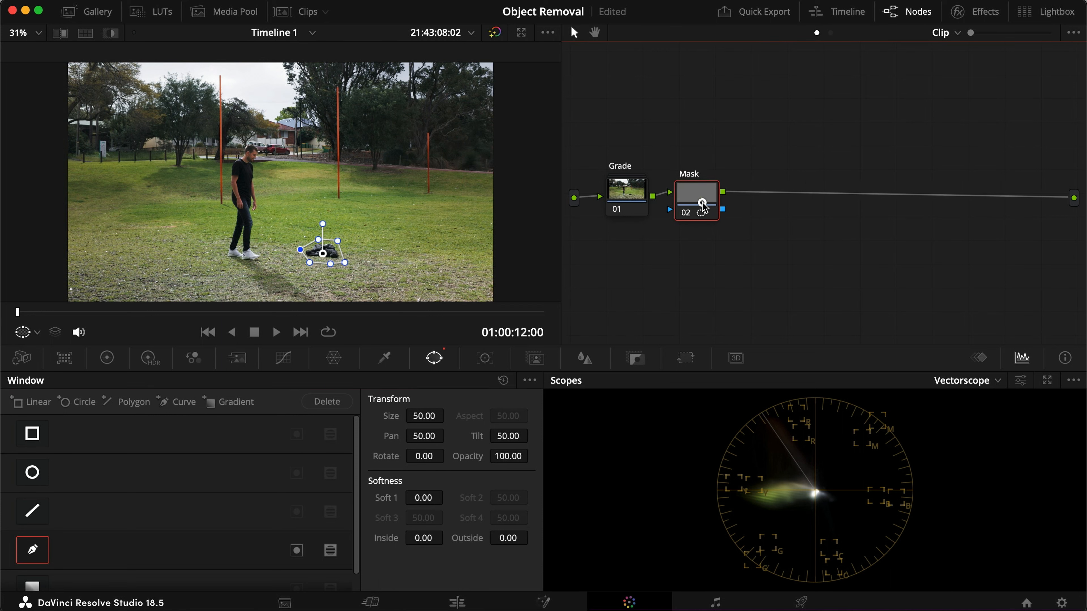
# Step: Apply Object Removal to a new serial node after Mask, feeding it the Mask node's alpha output
pyautogui.hotkey('alt', 's')
pyautogui.click(958, 13)
pyautogui.moveTo(934, 124); pyautogui.dragTo(689, 204)
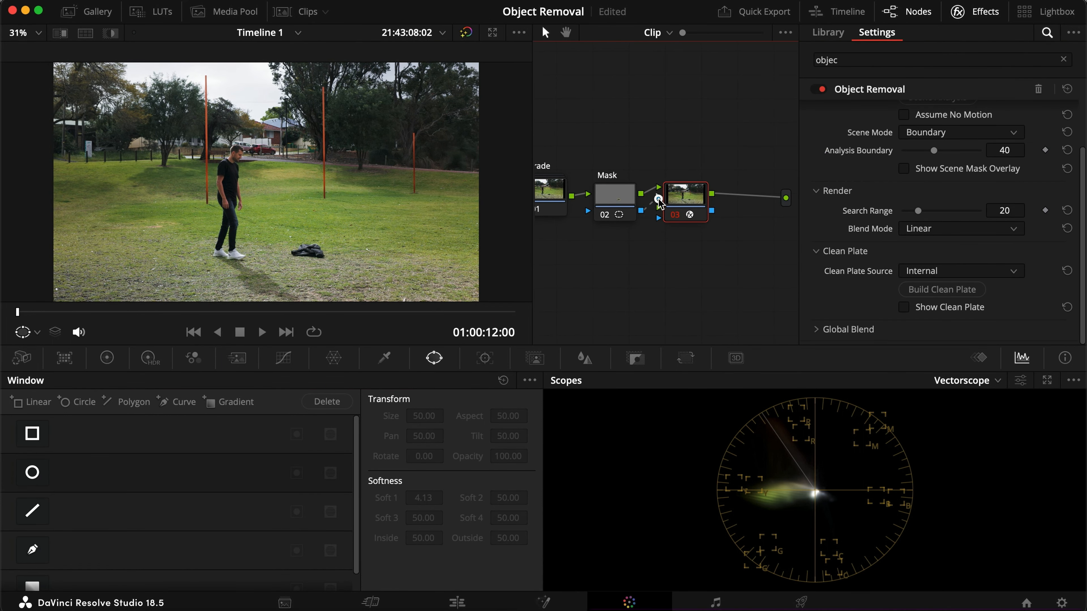
pyautogui.click(980, 12)
pyautogui.moveTo(739, 203); pyautogui.dragTo(740, 208)
pyautogui.click(979, 14)
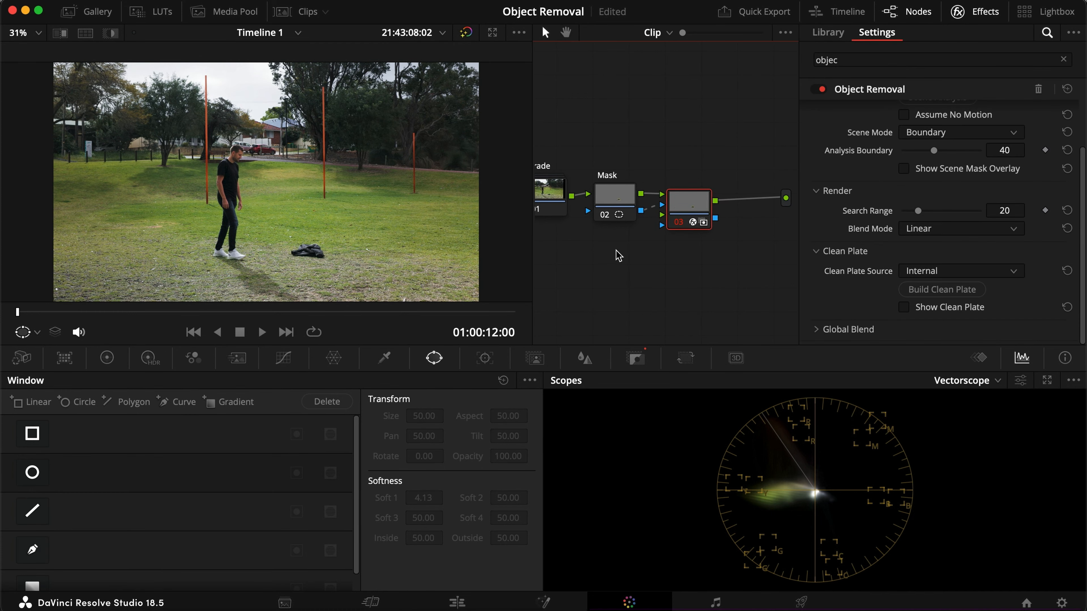
# Step: Enable Assume No Motion for Object Removal and build the clean plate
pyautogui.scroll(3, 912, 179)
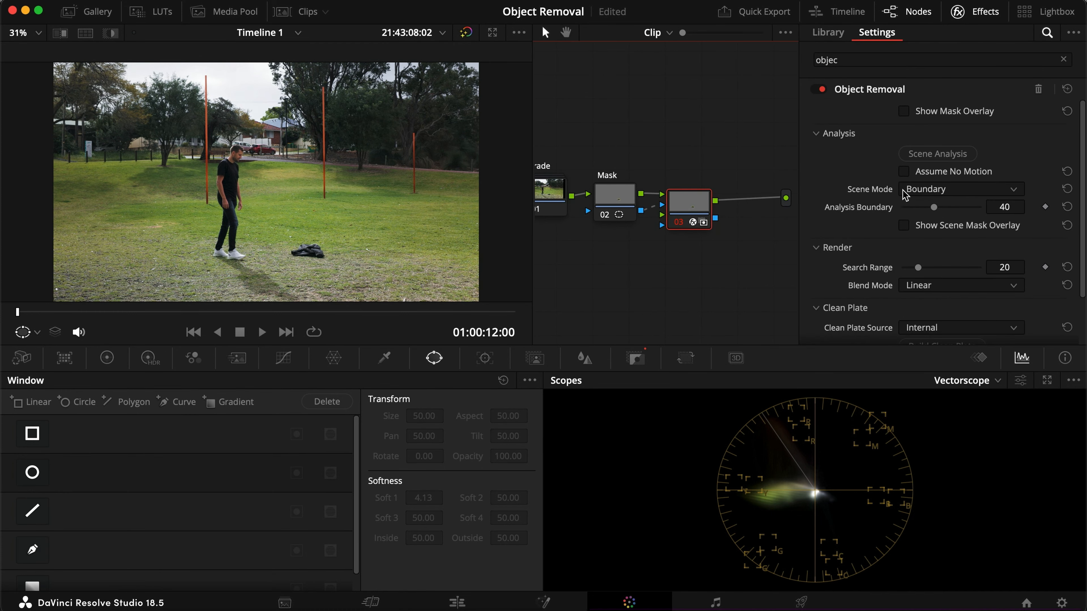
pyautogui.click(924, 175)
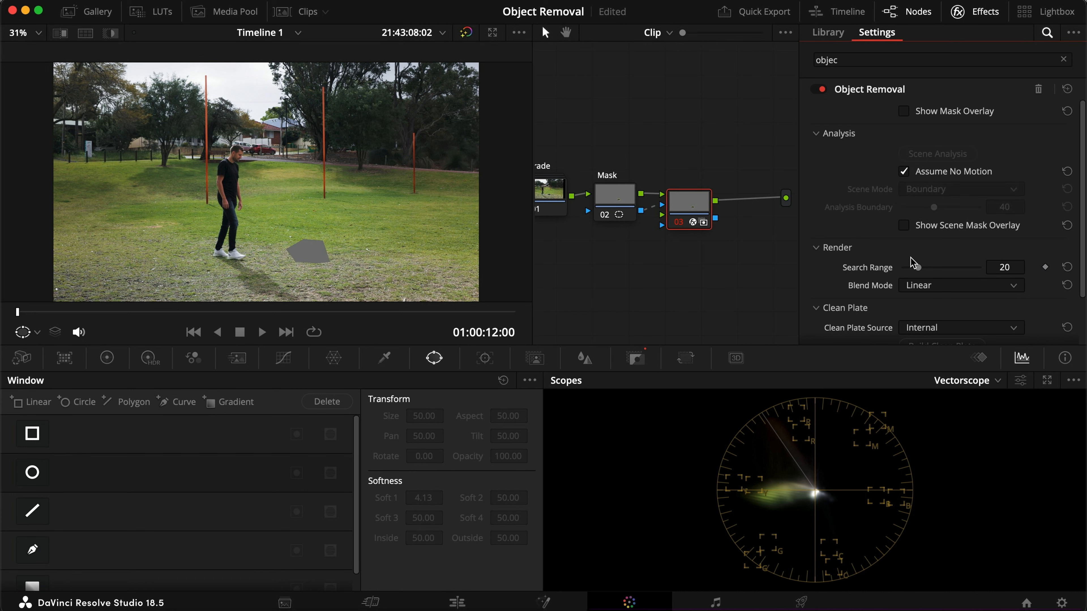
pyautogui.scroll(-3, 894, 274)
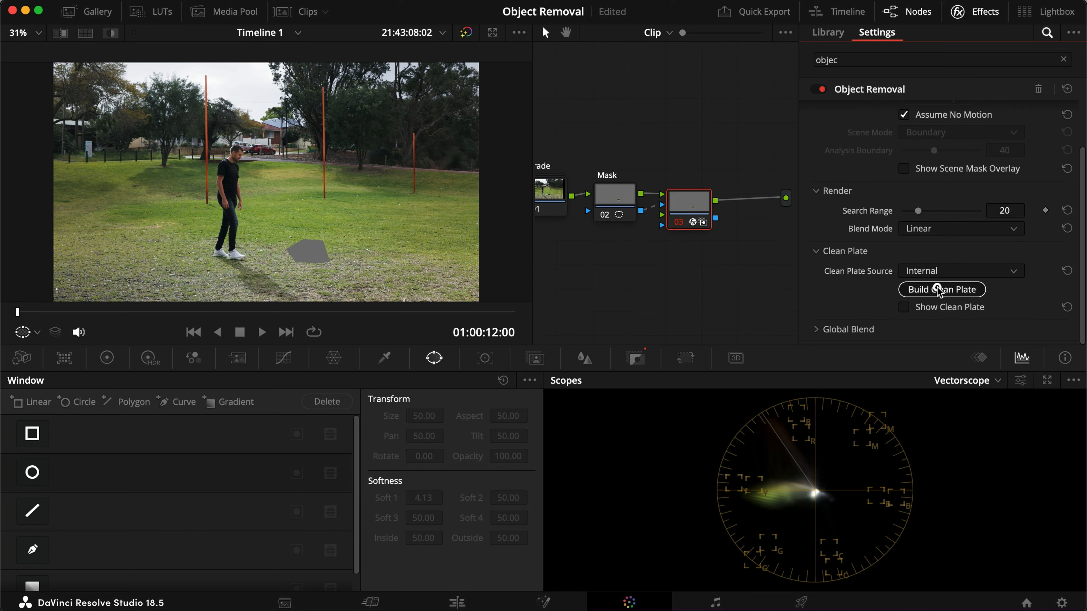
pyautogui.click(941, 288)
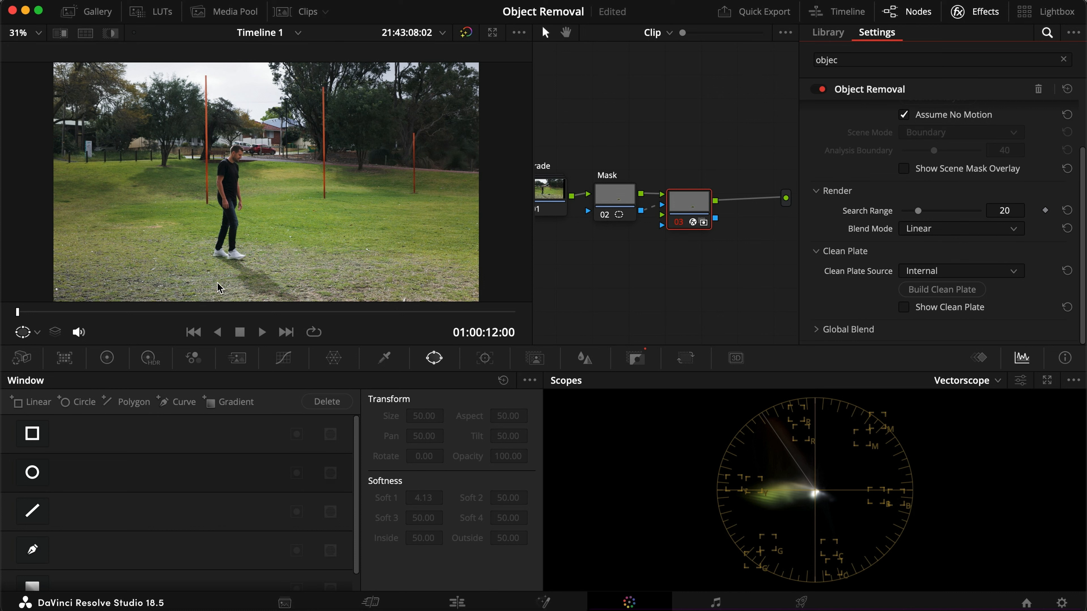
# Step: Scrub back and forth through Level 4, examining where the man's legs cross the removed jacket area
pyautogui.click(210, 313)
pyautogui.moveTo(301, 317); pyautogui.dragTo(510, 330)
pyautogui.moveTo(398, 330); pyautogui.dragTo(264, 329)
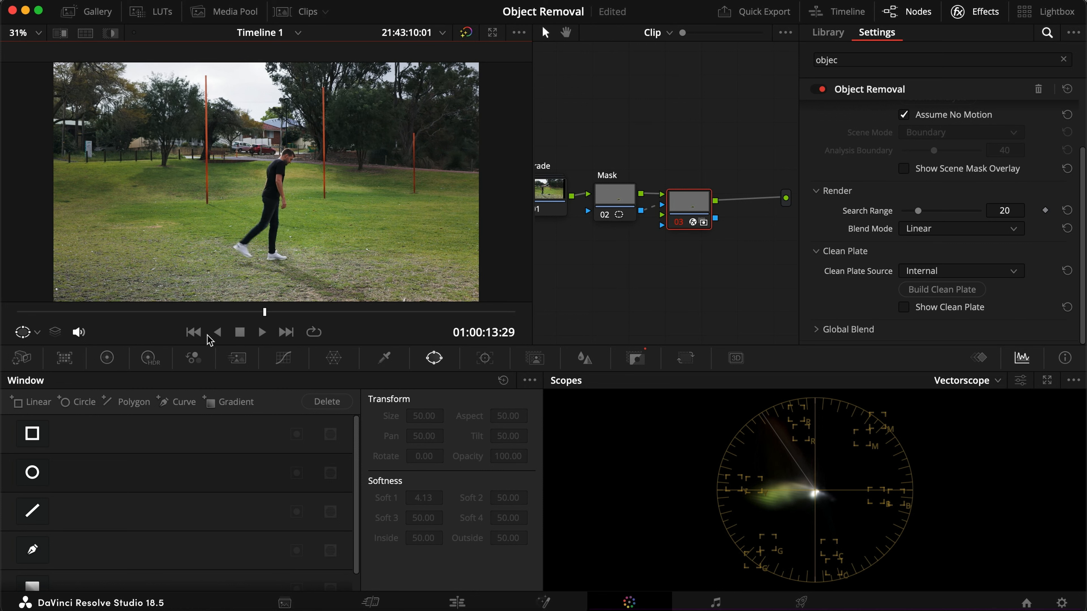
pyautogui.moveTo(181, 312); pyautogui.dragTo(130, 316)
# Step: On the Edit page, copy the Level 4 section starting at 01:00:12:27 onto video track 2 and shorten the copy's end
pyautogui.click(457, 602)
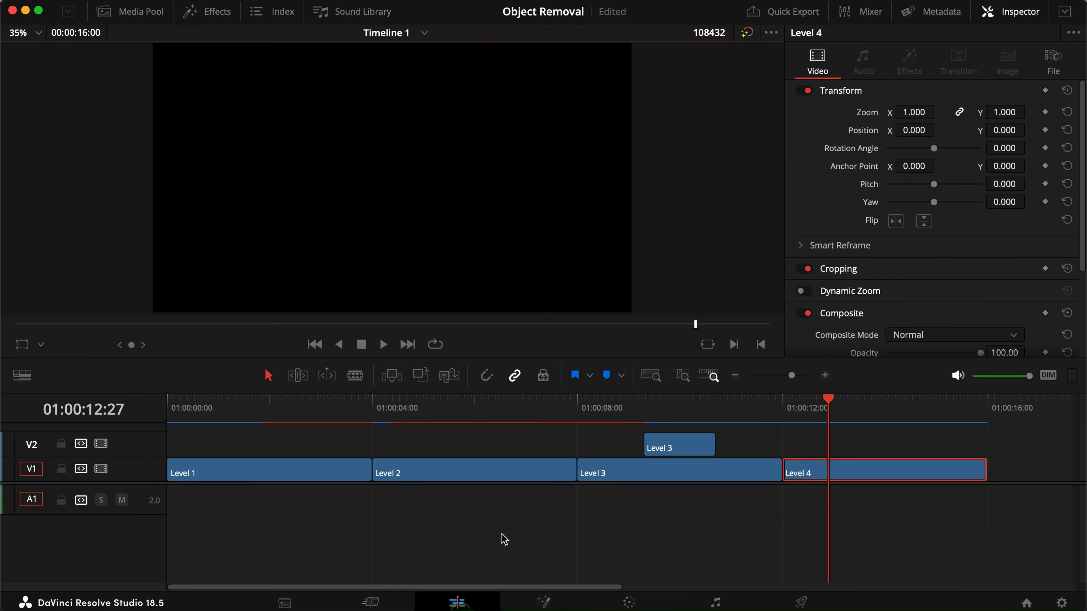
pyautogui.moveTo(834, 469); pyautogui.dragTo(828, 446)
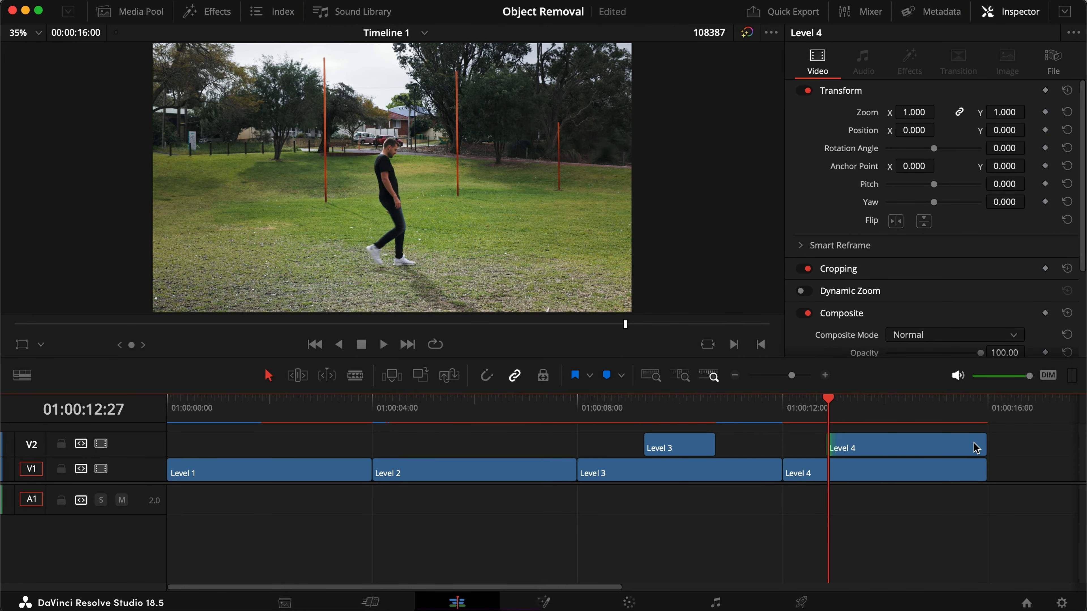
pyautogui.moveTo(979, 445); pyautogui.dragTo(945, 452)
# Step: Open the video track 2 copy of Level 4 on the Color page at 01:00:13:23 and delete its Mask and Object Removal nodes
pyautogui.click(876, 406)
pyautogui.hotkey('shift', '6')
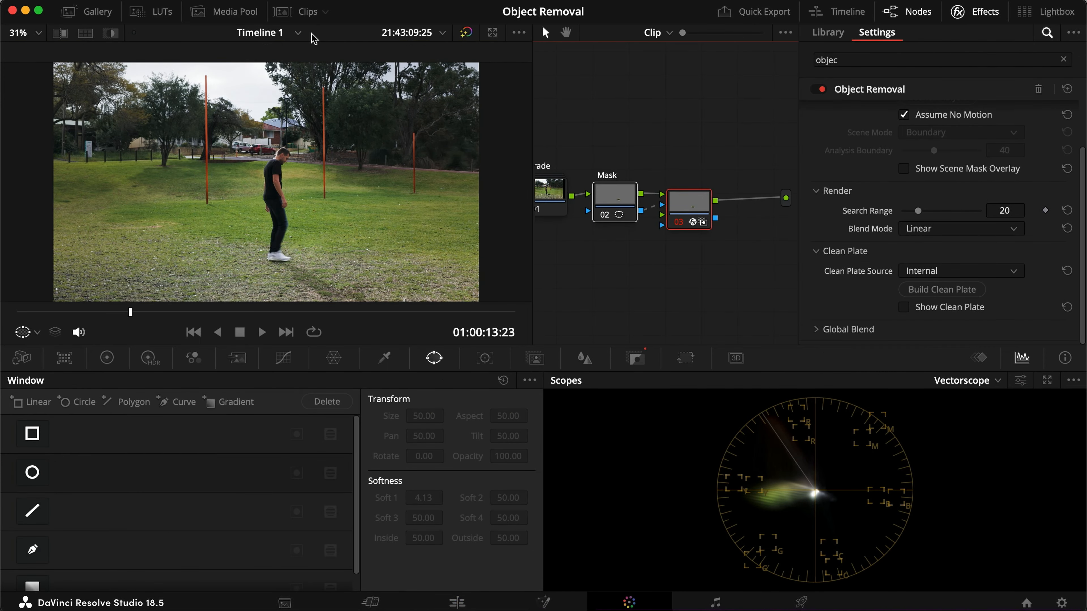
pyautogui.click(302, 11)
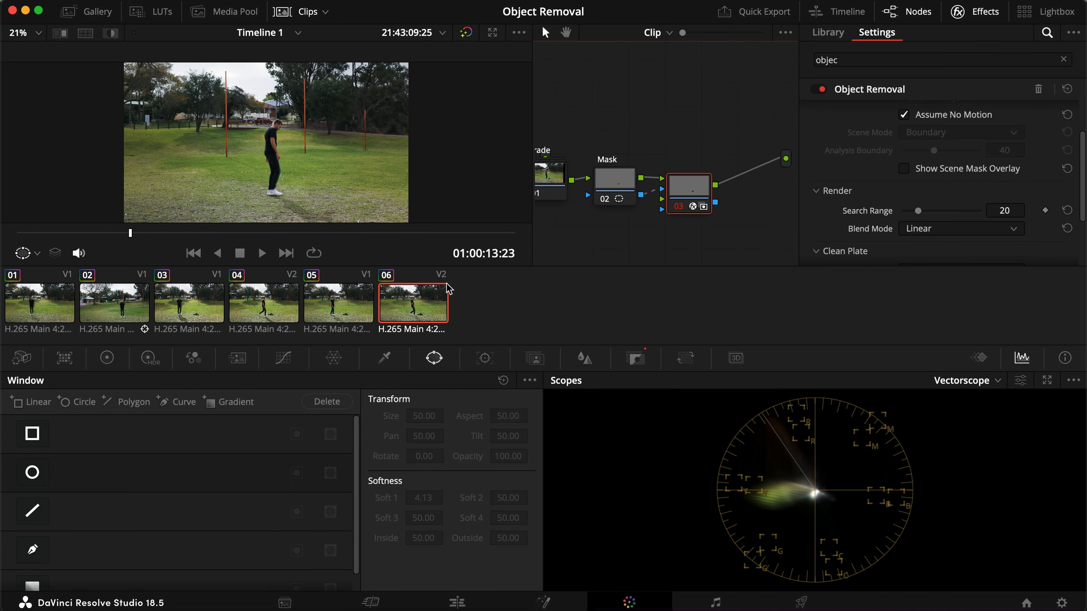
pyautogui.click(309, 14)
pyautogui.moveTo(691, 269); pyautogui.dragTo(590, 176)
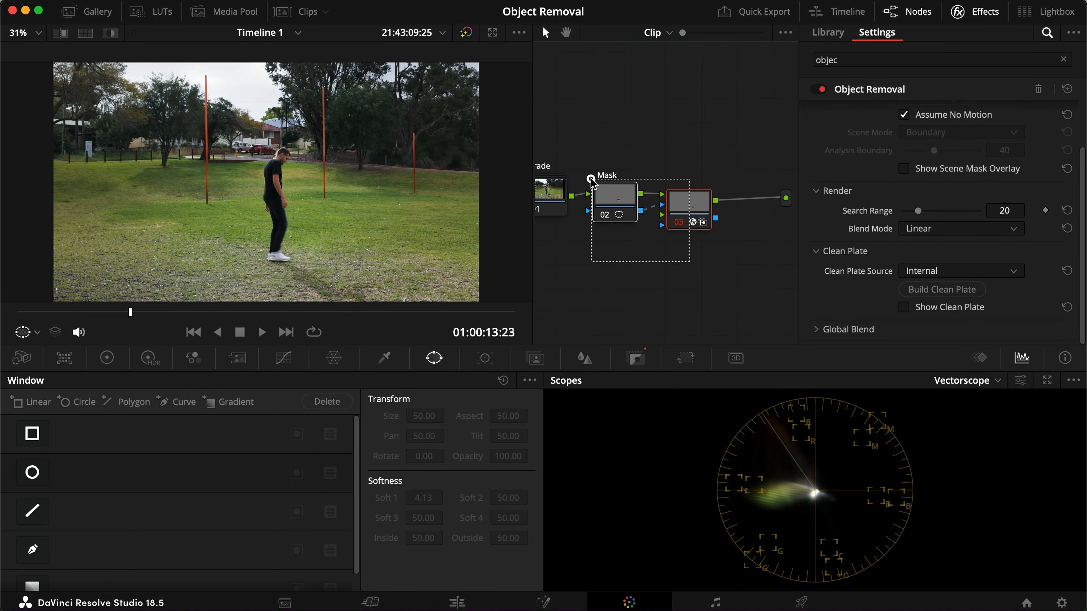
pyautogui.press('BackSpace')
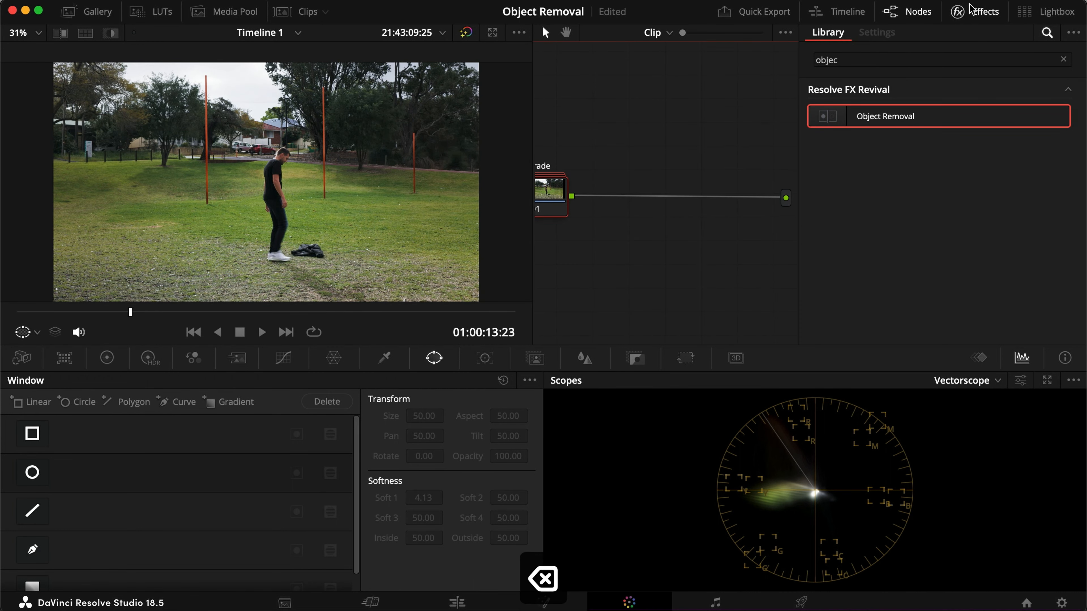
# Step: Close the effects library, add a new serial node after the Grade node, and align it in the graph
pyautogui.click(971, 9)
pyautogui.hotkey('alt', 's')
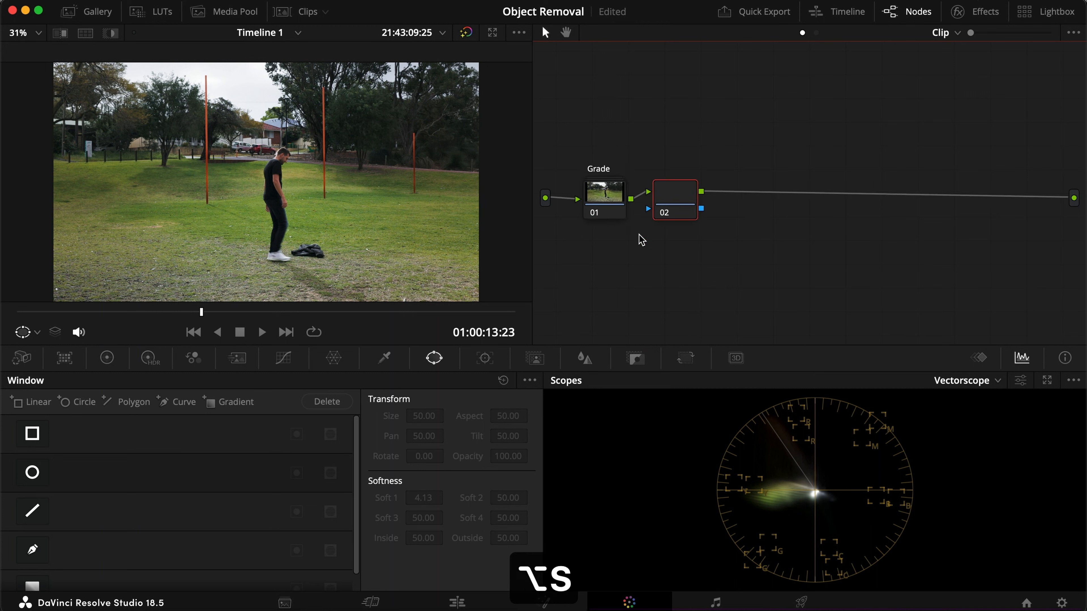
pyautogui.moveTo(677, 208); pyautogui.dragTo(678, 217)
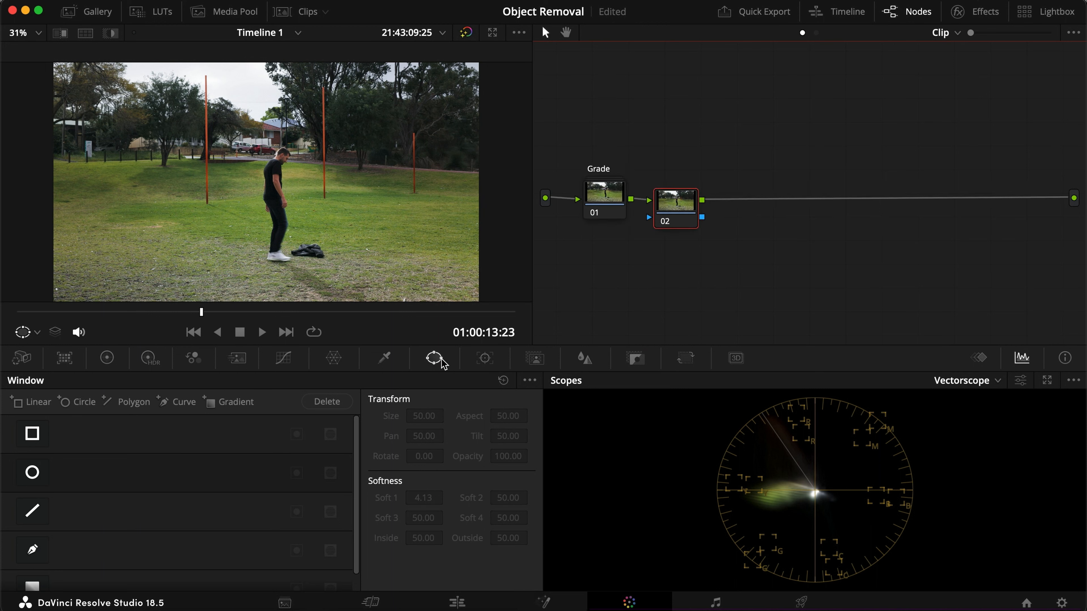
# Step: Set up an Object Magic Mask on node 02 and draw add strokes over the man's head, body, legs and feet
pyautogui.click(511, 360)
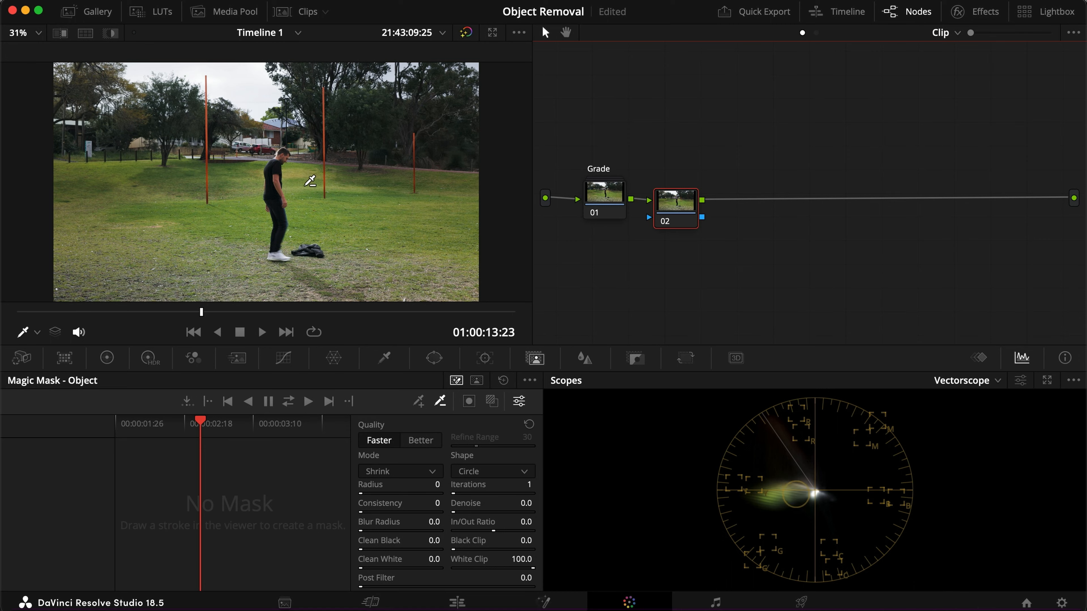
pyautogui.scroll(2, 305, 177)
pyautogui.scroll(-2, 323, 193)
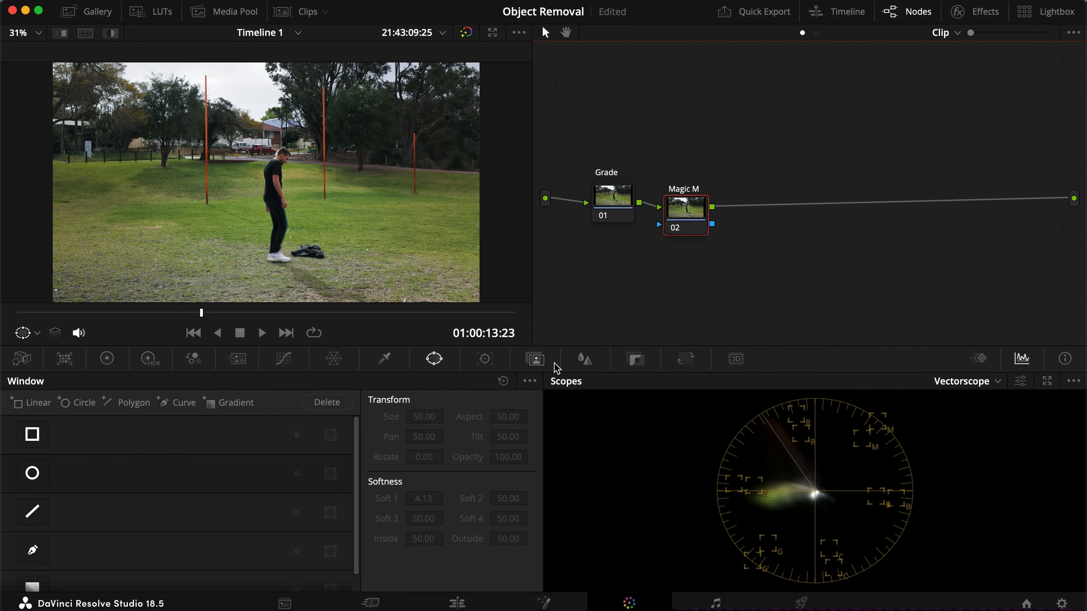
pyautogui.click(535, 359)
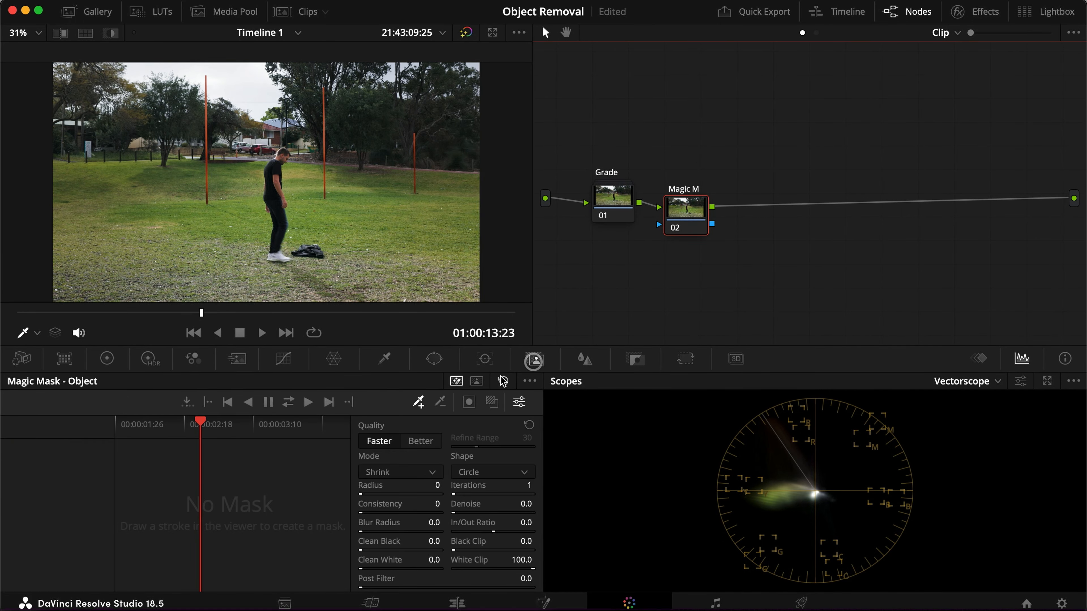
pyautogui.scroll(2, 314, 238)
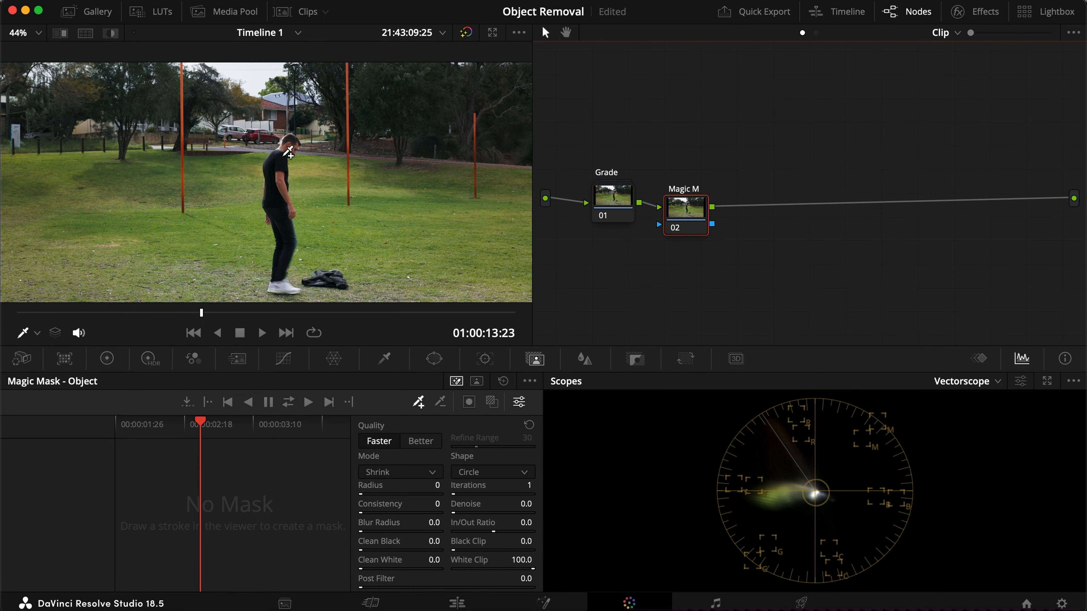
pyautogui.moveTo(285, 147); pyautogui.dragTo(282, 219)
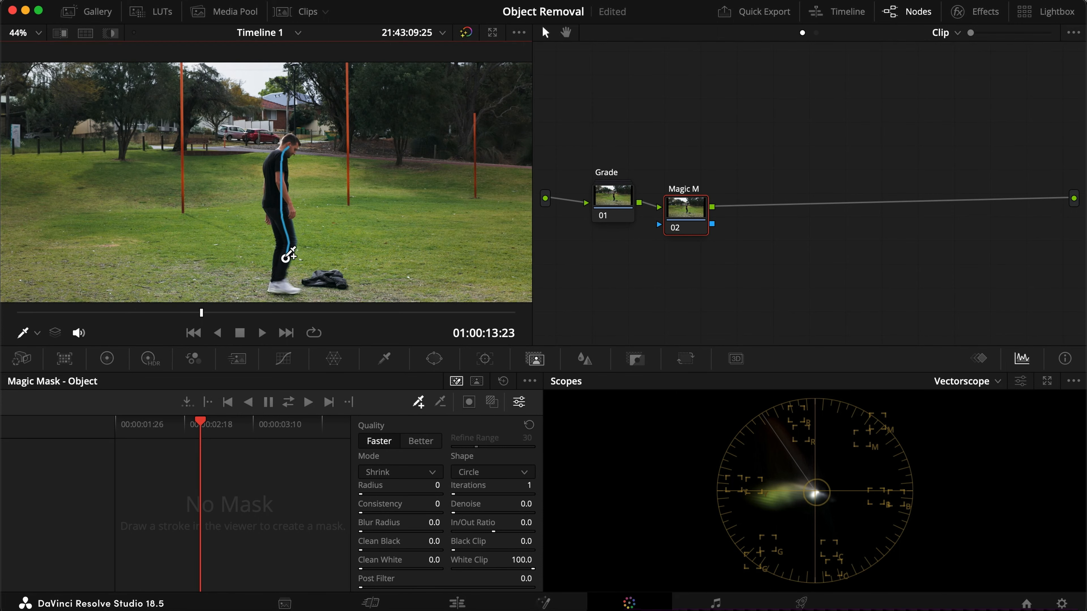
pyautogui.moveTo(282, 286); pyautogui.dragTo(282, 290)
pyautogui.moveTo(283, 148)
pyautogui.mouseDown()
pyautogui.moveTo(270, 208)
pyautogui.moveTo(281, 218)
pyautogui.mouseUp()
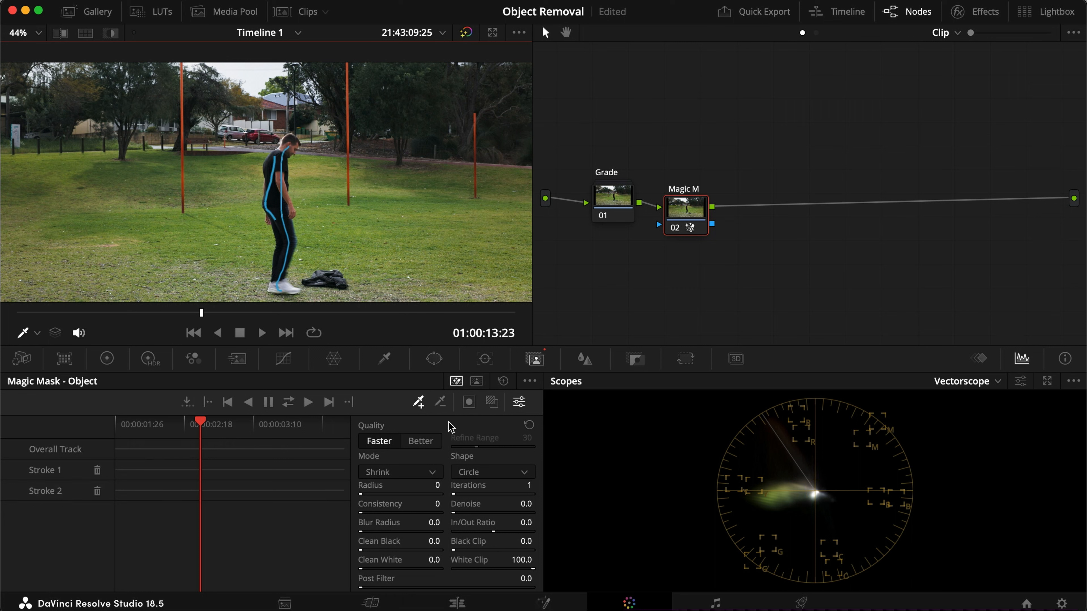
# Step: Show the mask overlay, set quality to Better, exclude the jacket with a subtract stroke, and track the mask in both directions
pyautogui.click(492, 402)
pyautogui.click(420, 442)
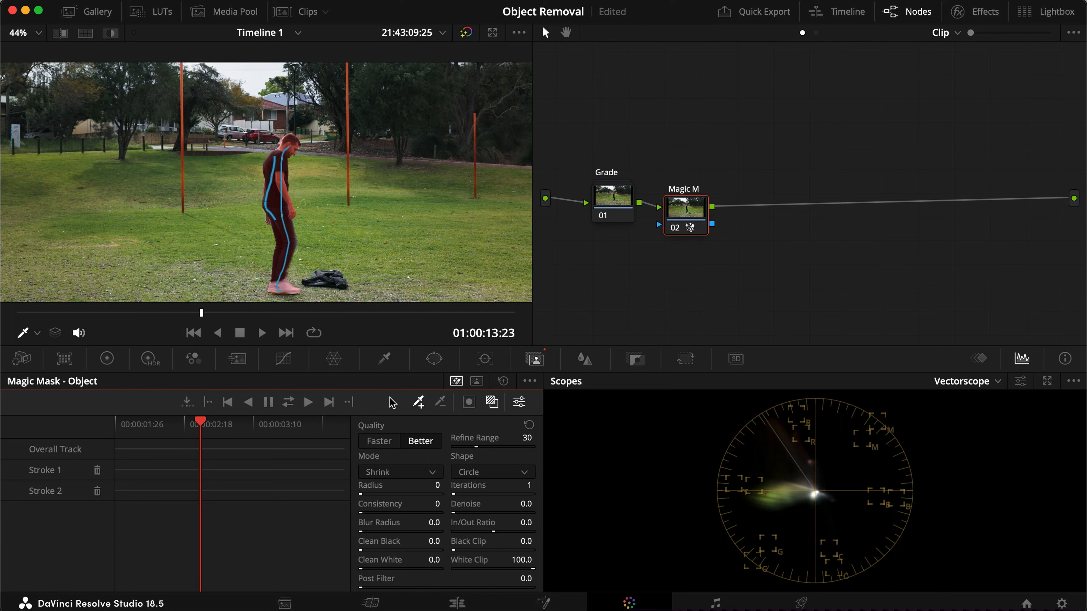
pyautogui.click(440, 404)
pyautogui.moveTo(347, 276)
pyautogui.mouseDown()
pyautogui.moveTo(332, 282)
pyautogui.moveTo(326, 269)
pyautogui.mouseUp()
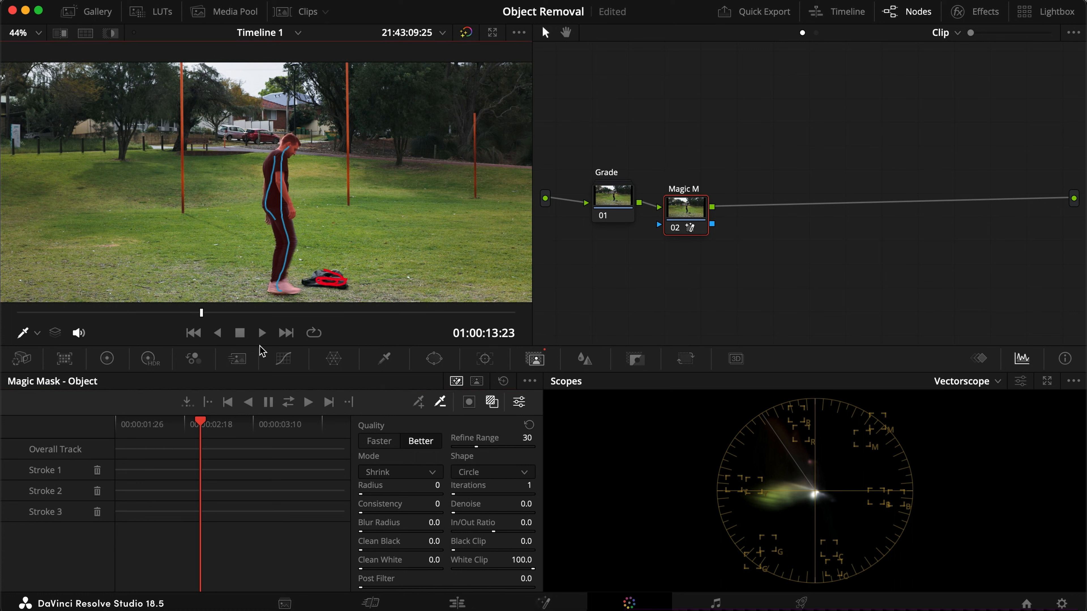
pyautogui.click(288, 402)
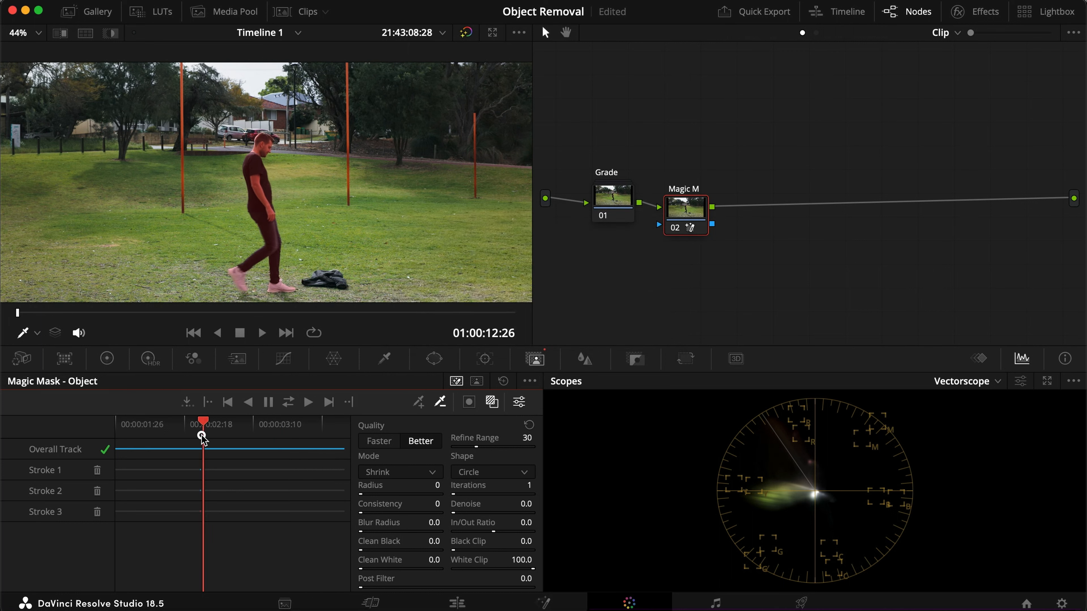
# Step: Check the tracked mask around the feet, exclude the jacket at 01:00:13:19 with subtract strokes, and retrack
pyautogui.click(202, 436)
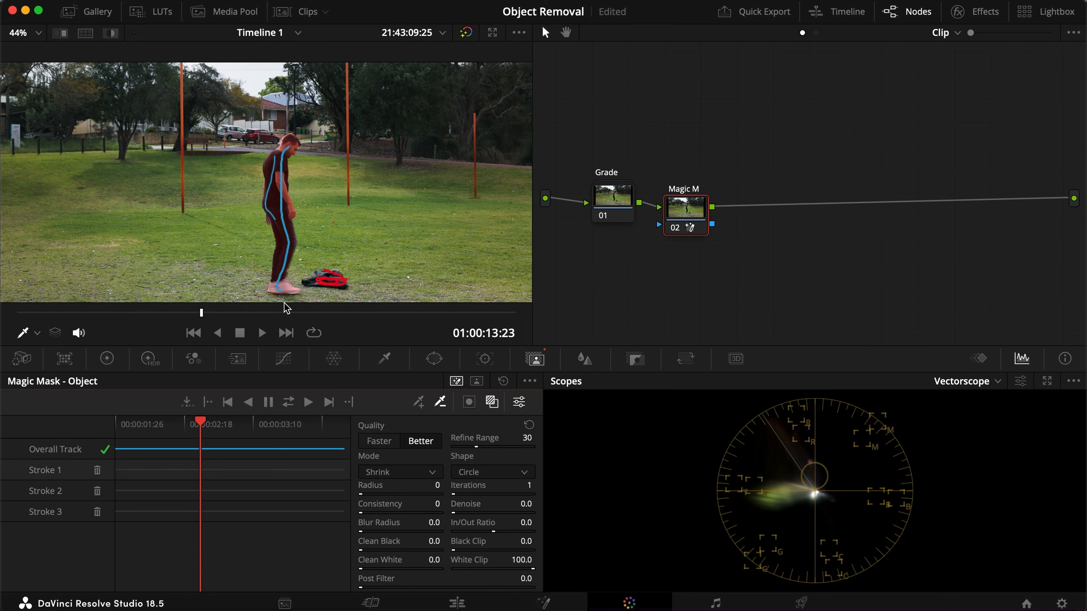
pyautogui.press('Left')
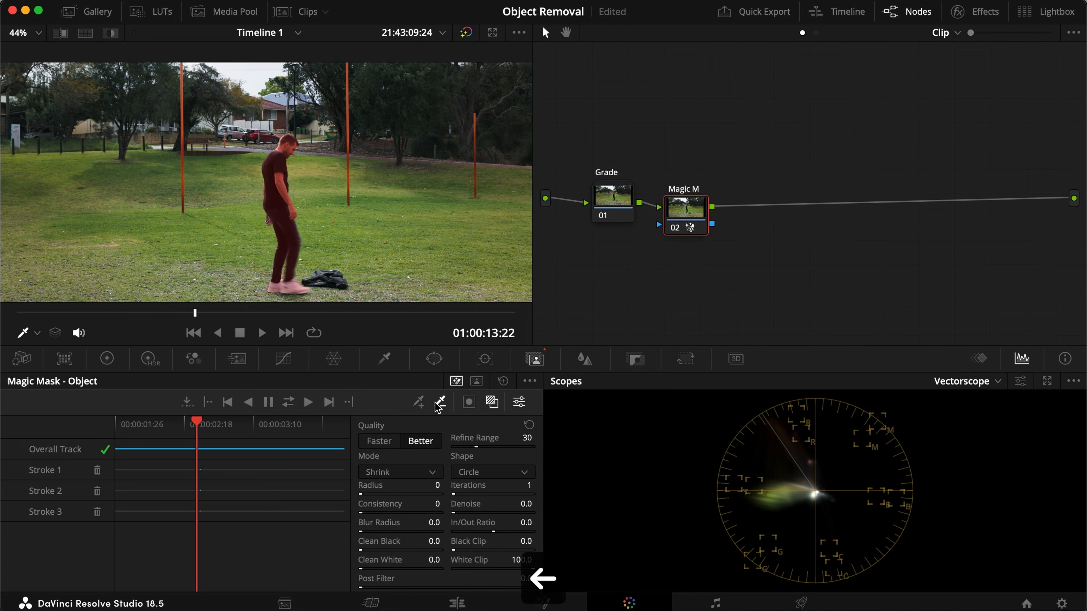
pyautogui.scroll(-1, 370, 286)
pyautogui.scroll(1, 369, 281)
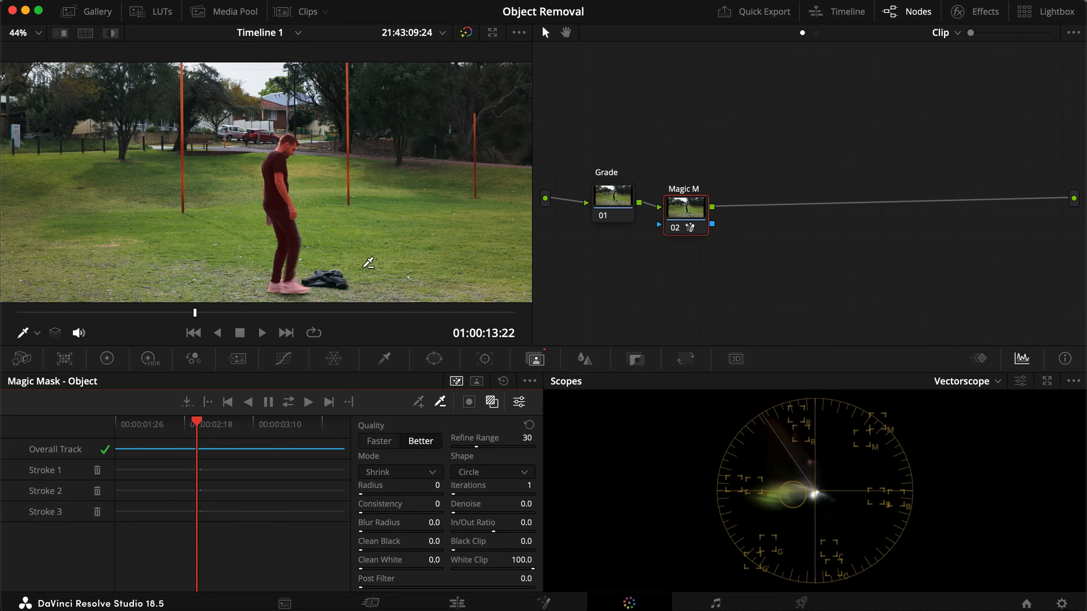
pyautogui.scroll(5, 369, 252)
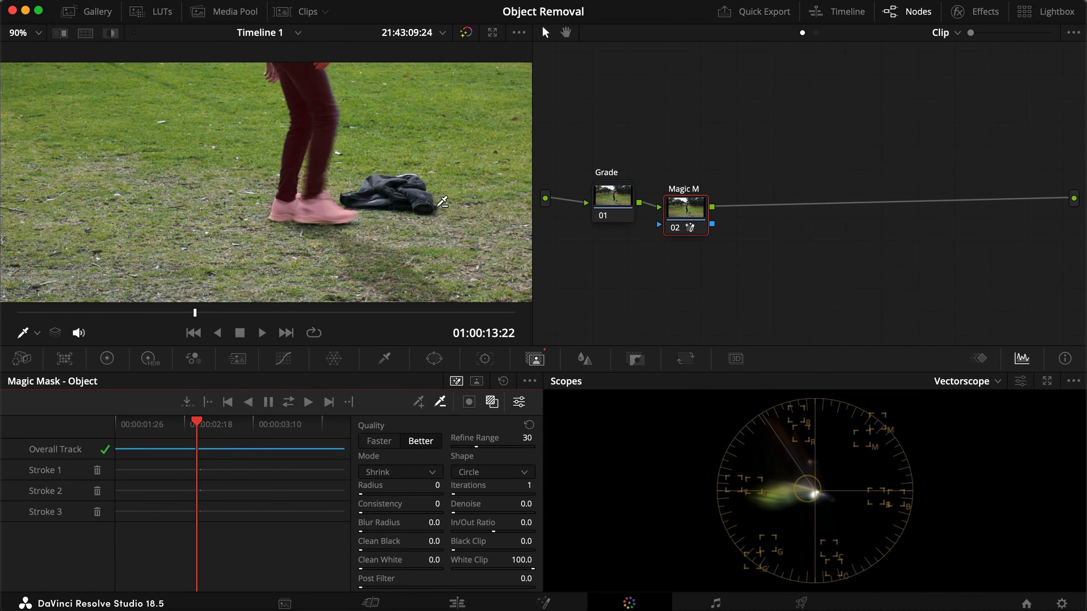
pyautogui.press('Left')
pyautogui.press('Left')
pyautogui.press('Left')
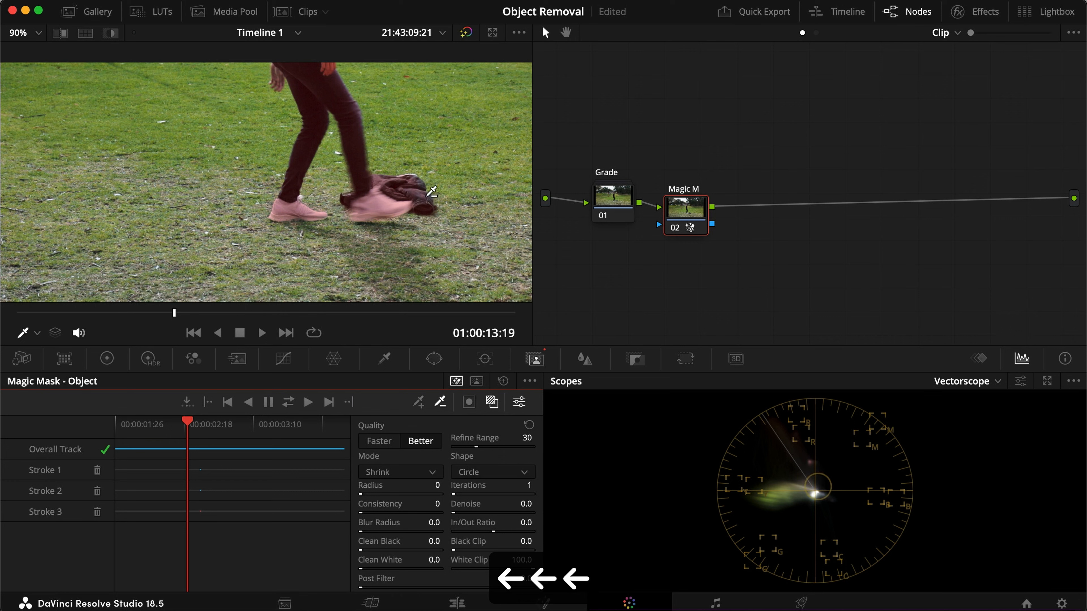
pyautogui.moveTo(428, 199)
pyautogui.mouseDown()
pyautogui.moveTo(376, 163)
pyautogui.moveTo(398, 197)
pyautogui.mouseUp()
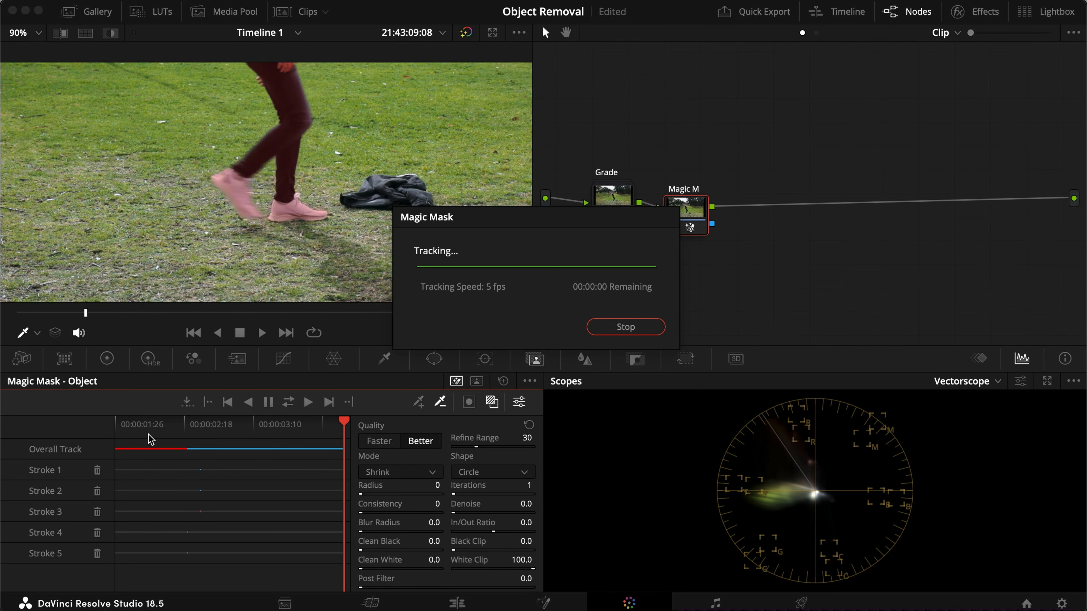
# Step: Advance from the clip's start to 01:00:13:04 and subtract the jacket from the mask beside the man's foot
pyautogui.press('Right')
pyautogui.press('Right')
pyautogui.press('Right')
pyautogui.press('Right')
pyautogui.press('Right')
pyautogui.press('Right')
pyautogui.press('Right')
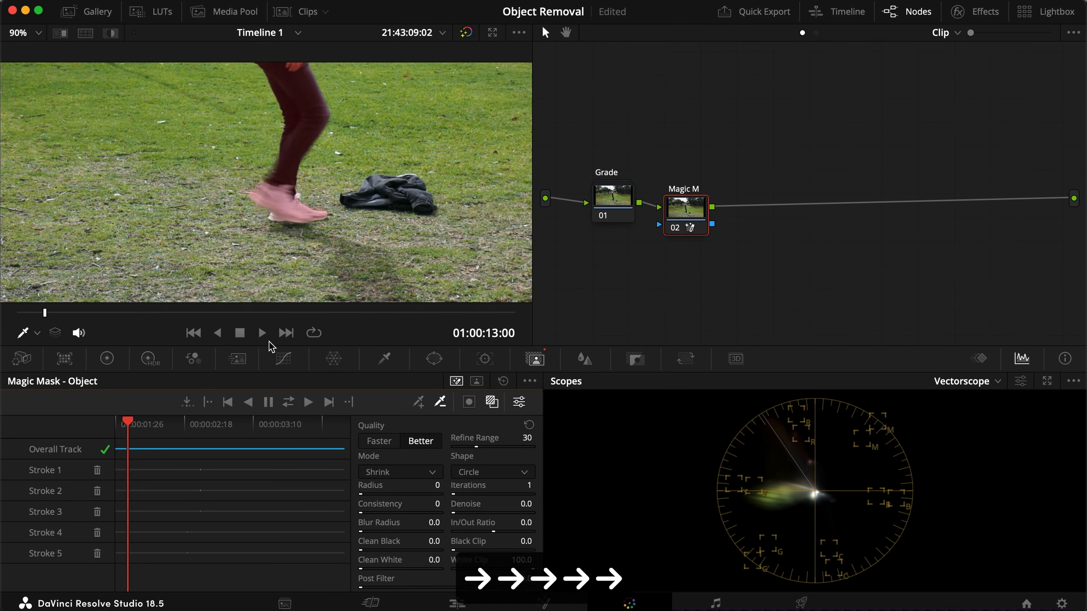
pyautogui.press('Right')
pyautogui.moveTo(433, 214); pyautogui.dragTo(404, 175)
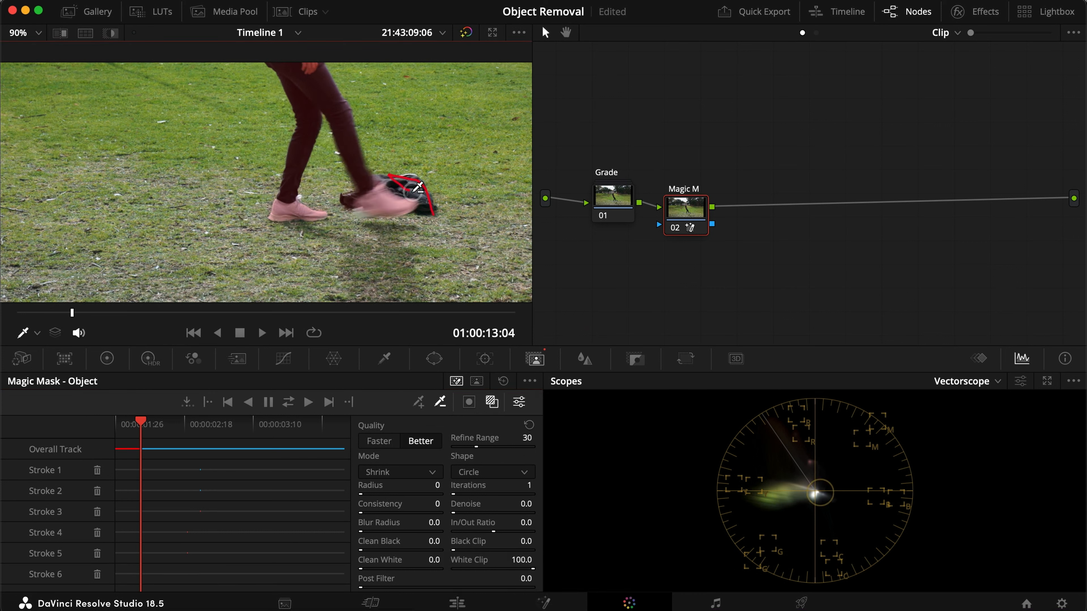
# Step: Subtract the jacket from the Magic Mask on the following frames through 01:00:13:11 as the foot passes over it
pyautogui.press('Right')
pyautogui.moveTo(356, 225); pyautogui.dragTo(360, 185)
pyautogui.press('Right')
pyautogui.press('Right')
pyautogui.press('Right')
pyautogui.moveTo(402, 216)
pyautogui.mouseDown()
pyautogui.moveTo(385, 201)
pyautogui.moveTo(390, 215)
pyautogui.moveTo(397, 192)
pyautogui.moveTo(374, 192)
pyautogui.mouseUp()
pyautogui.press('Right')
pyautogui.press('Right')
pyautogui.moveTo(362, 185)
pyautogui.mouseDown()
pyautogui.moveTo(401, 207)
pyautogui.moveTo(430, 206)
pyautogui.mouseUp()
pyautogui.press('Right')
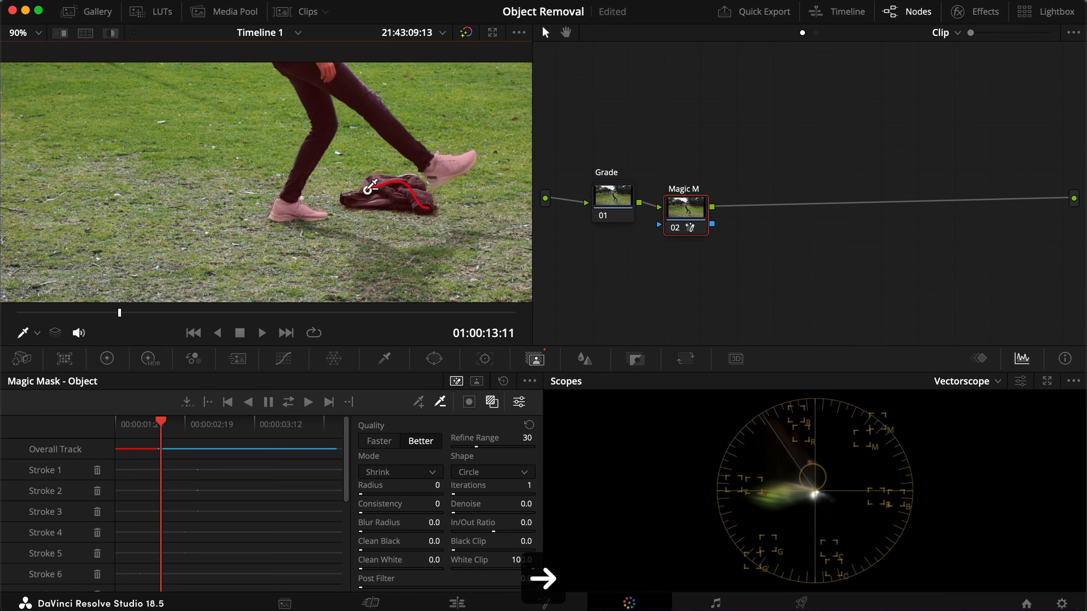
# Step: Subtract the jacket at 01:00:13:12 and 01:00:13:13, and add a stroke on the man's front shoe at 01:00:13:13
pyautogui.press('Right')
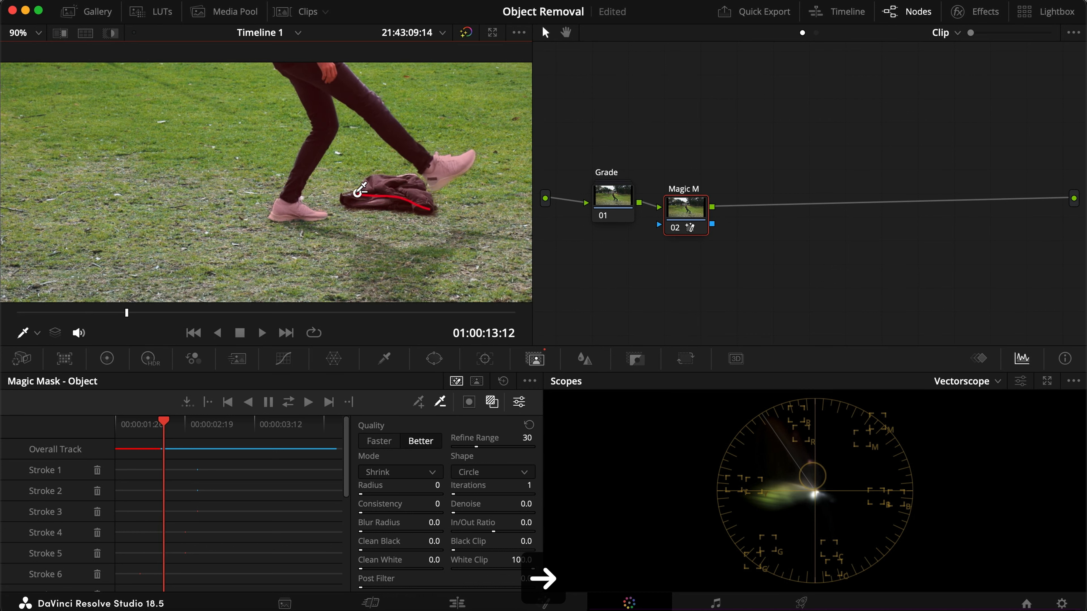
pyautogui.moveTo(424, 209); pyautogui.dragTo(423, 210)
pyautogui.press('Right')
pyautogui.press('Right')
pyautogui.press('Right')
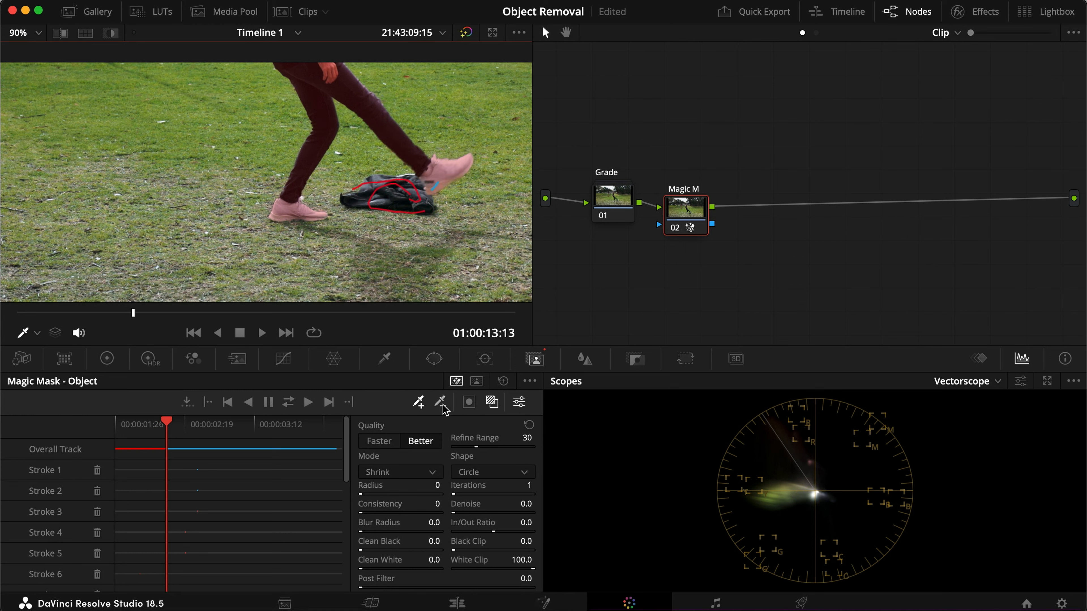
# Step: Near the clip's end, subtract the jacket from the mask at 01:00:15:05 and 01:00:15:03, working backward
pyautogui.press('Right')
pyautogui.press('Right')
pyautogui.press('Right')
pyautogui.press('Right')
pyautogui.press('Right')
pyautogui.press('Right')
pyautogui.press('Right')
pyautogui.press('Right')
pyautogui.press('Right')
pyautogui.press('Right')
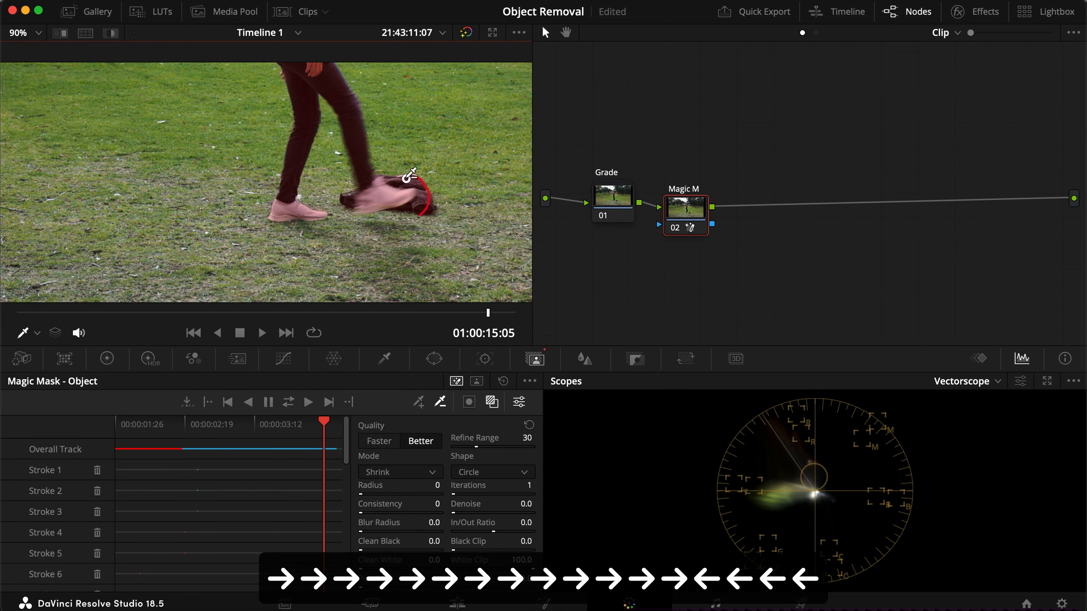
pyautogui.press('Left')
pyautogui.press('Left')
pyautogui.press('Left')
pyautogui.press('Left')
pyautogui.press('Left')
pyautogui.press('Left')
pyautogui.press('Left')
pyautogui.press('Left')
pyautogui.press('Left')
pyautogui.press('Left')
pyautogui.press('Left')
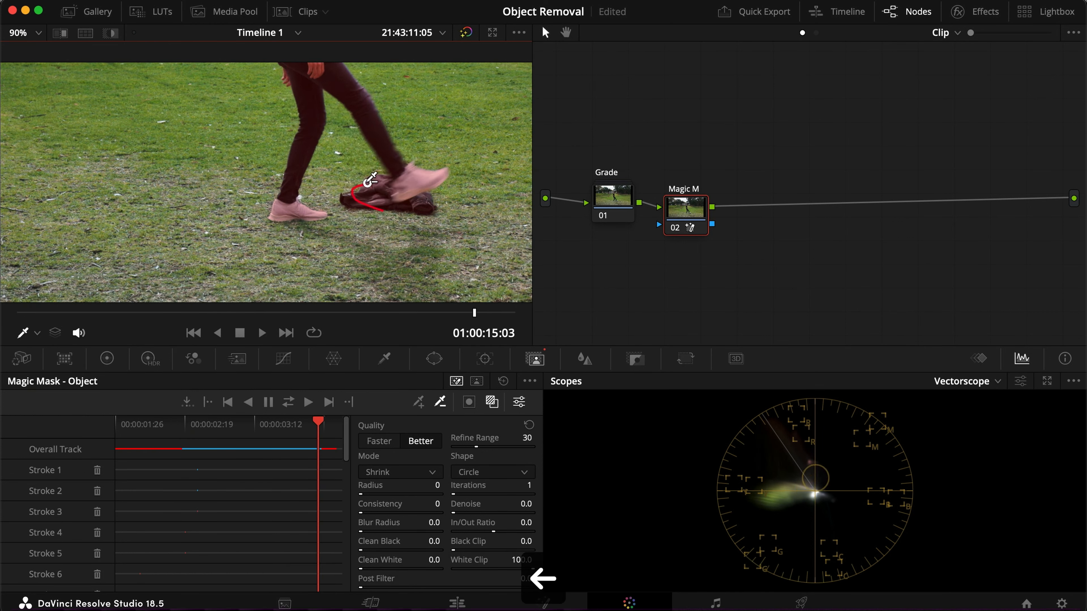
# Step: Continue excluding the jacket with subtract strokes, working backward frame by frame from 01:00:15:03 to 01:00:14:15
pyautogui.press('Right')
pyautogui.press('Right')
pyautogui.press('Right')
pyautogui.press('Left')
pyautogui.press('Left')
pyautogui.press('Left')
pyautogui.moveTo(403, 179); pyautogui.dragTo(428, 204)
pyautogui.press('Left')
pyautogui.press('Left')
pyautogui.press('Left')
pyautogui.press('Left')
pyautogui.press('Left')
pyautogui.press('Left')
pyautogui.press('Left')
pyautogui.press('Left')
pyautogui.press('Left')
pyautogui.press('Left')
pyautogui.press('Left')
pyautogui.press('Left')
pyautogui.press('Left')
pyautogui.press('Left')
pyautogui.press('Left')
pyautogui.press('Left')
pyautogui.press('Left')
pyautogui.press('Left')
pyautogui.press('Left')
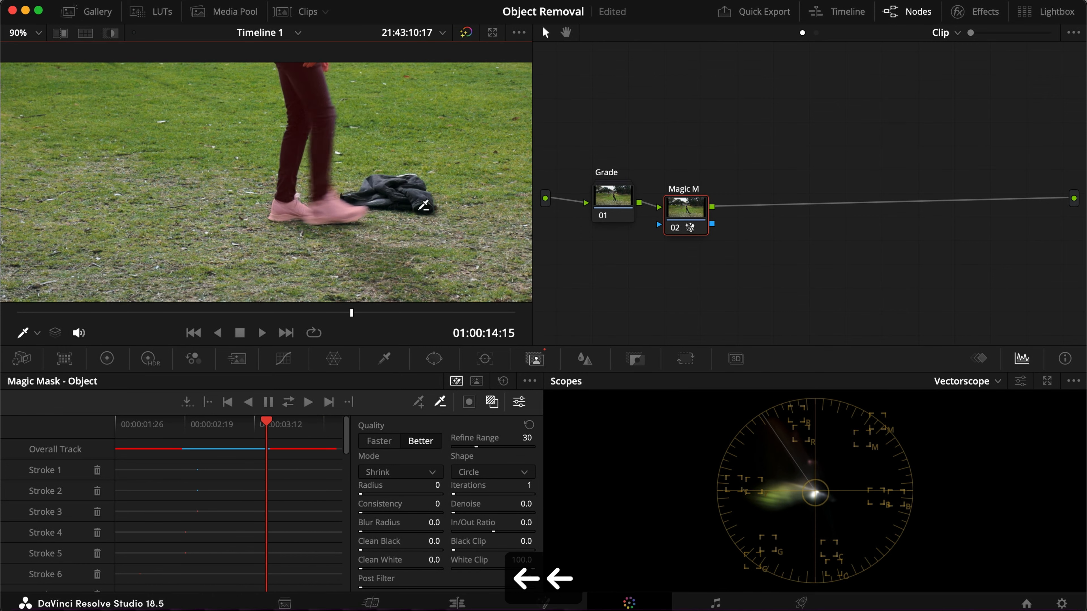
# Step: Track the mask forward, subtract the remaining jacket area, and retrack forward to the clip's end
pyautogui.click(309, 402)
pyautogui.moveTo(226, 426)
pyautogui.mouseDown()
pyautogui.moveTo(197, 430)
pyautogui.moveTo(296, 432)
pyautogui.mouseUp()
pyautogui.press('Left')
pyautogui.press('Left')
pyautogui.press('Left')
pyautogui.press('Left')
pyautogui.moveTo(401, 182); pyautogui.dragTo(417, 205)
pyautogui.press('Left')
pyautogui.press('Left')
pyautogui.press('Left')
pyautogui.click(308, 402)
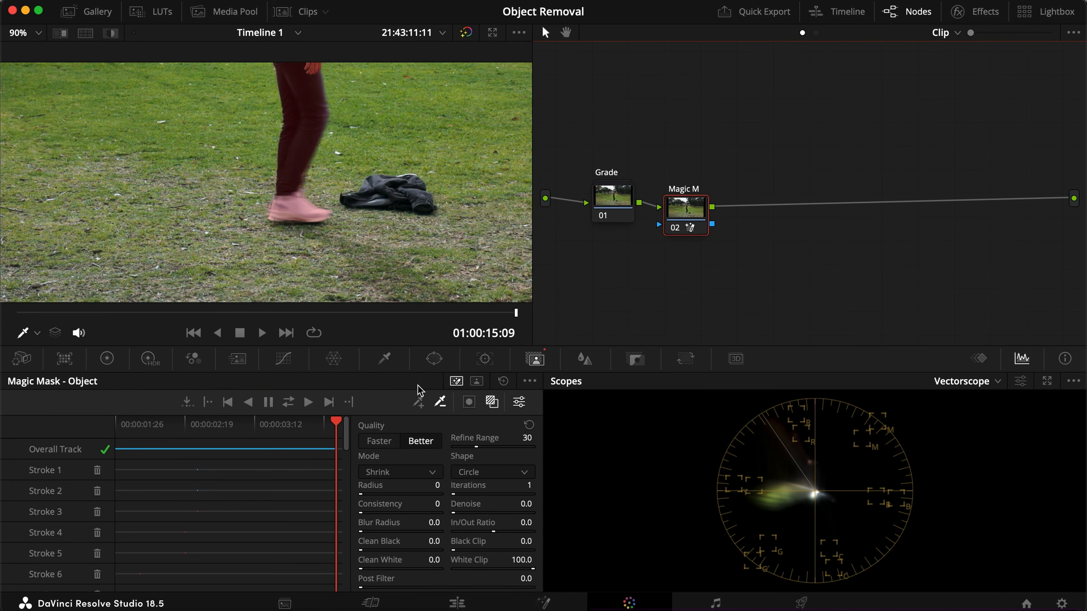
# Step: Save the project, add an alpha output to the node graph, and connect the Magic Mask node's alpha to it
pyautogui.hotkey('shift', 'z')
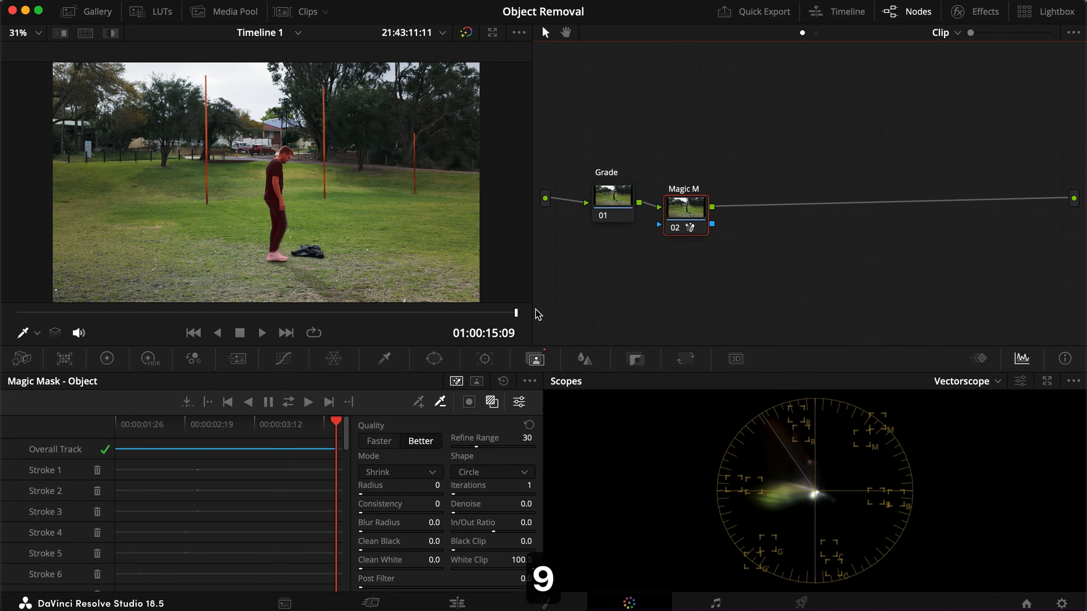
pyautogui.press('super+s')
pyautogui.rightClick(799, 261)
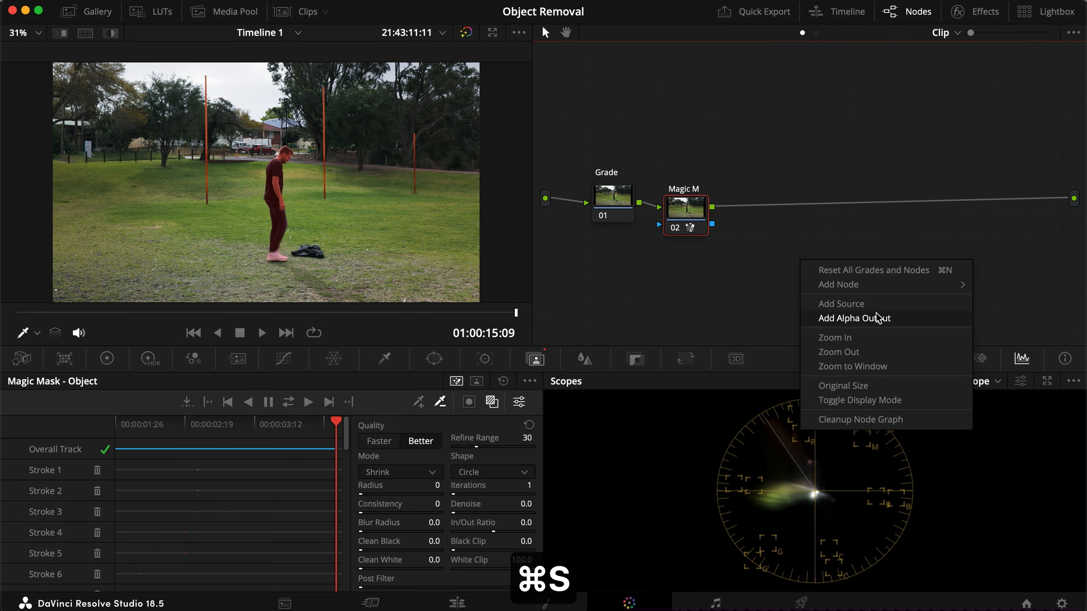
pyautogui.click(876, 313)
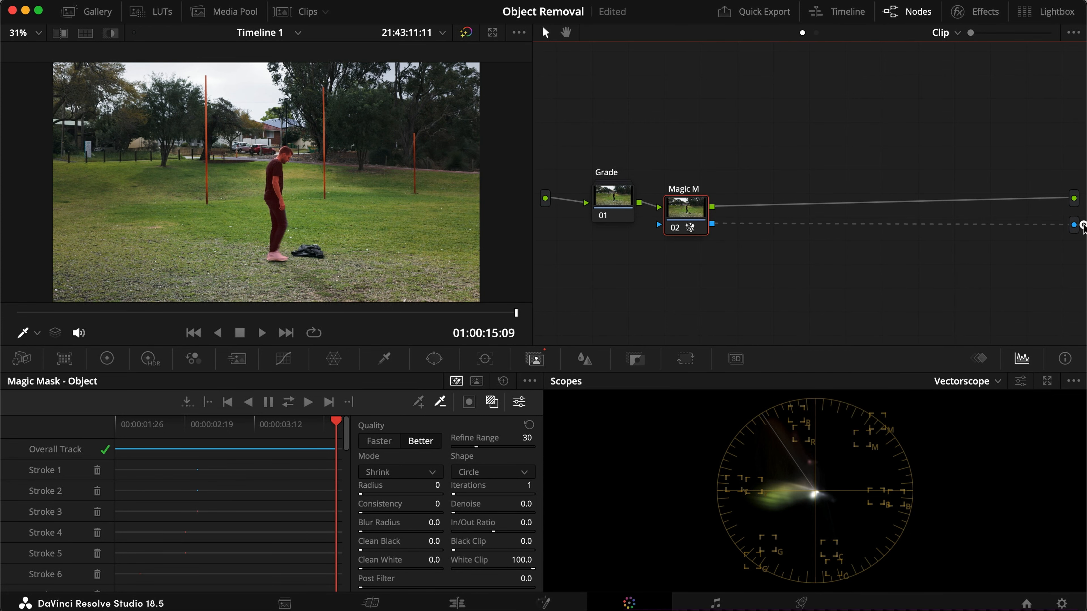
# Step: On the Edit page, scrub through the Level 4 overlay and examine the man's legs over the removed jacket area
pyautogui.click(458, 603)
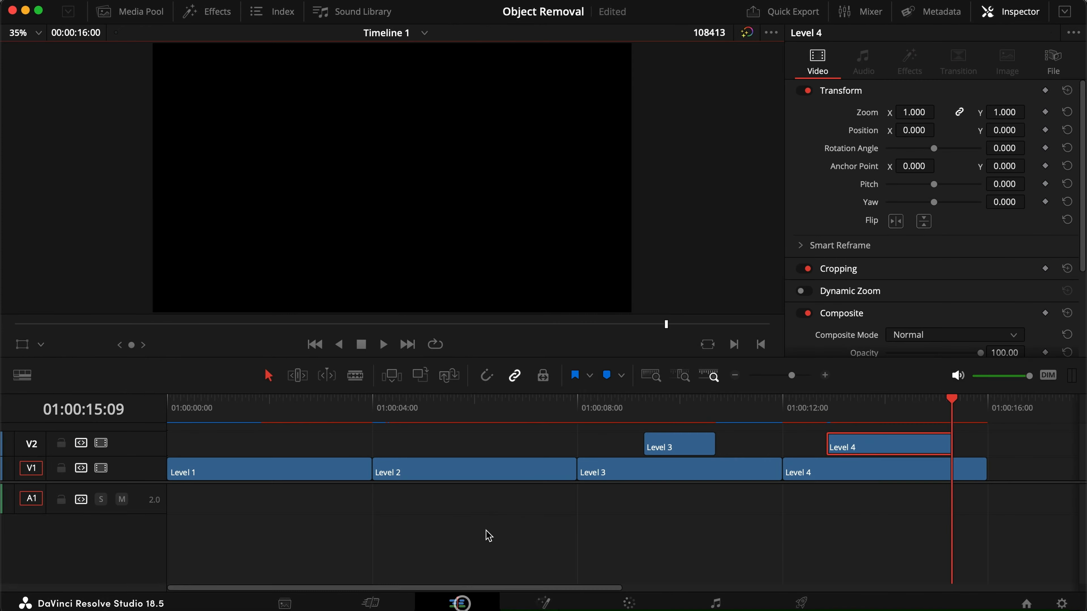
pyautogui.click(878, 405)
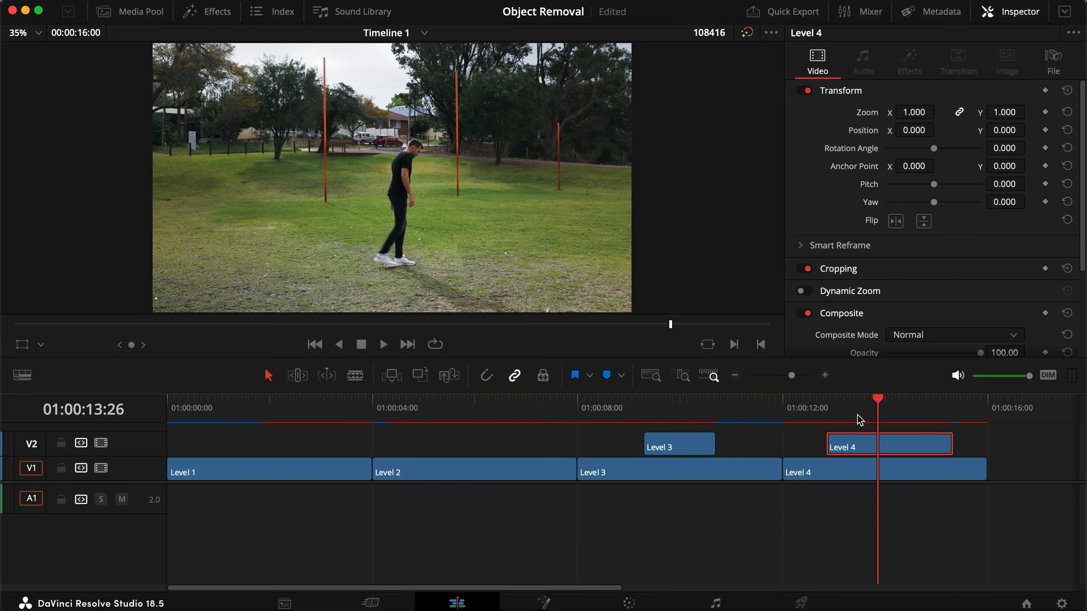
pyautogui.moveTo(832, 408); pyautogui.dragTo(912, 410)
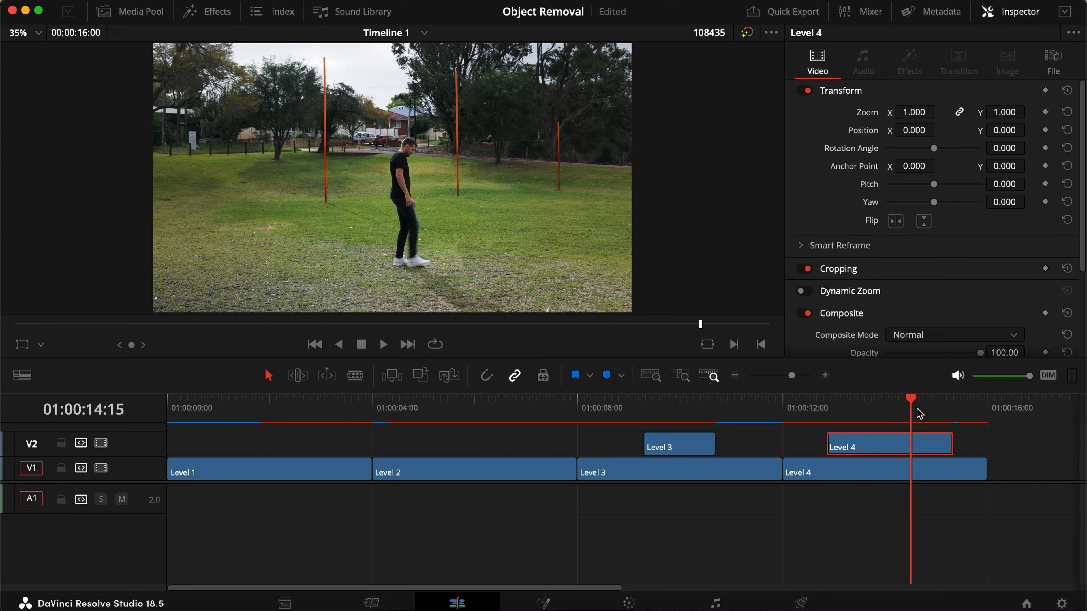
pyautogui.moveTo(911, 410); pyautogui.dragTo(891, 411)
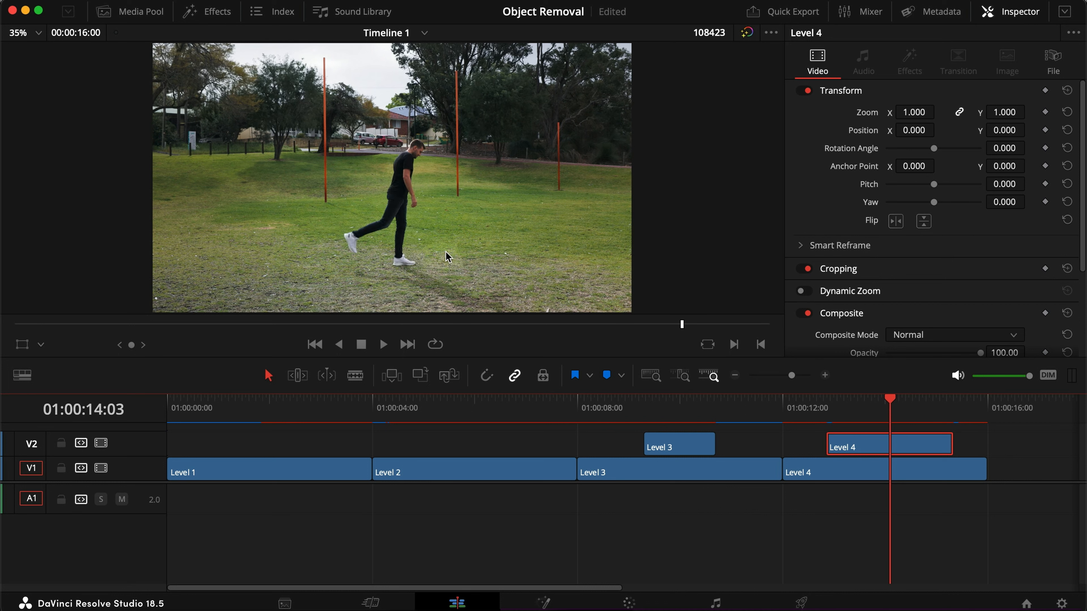
pyautogui.click(907, 409)
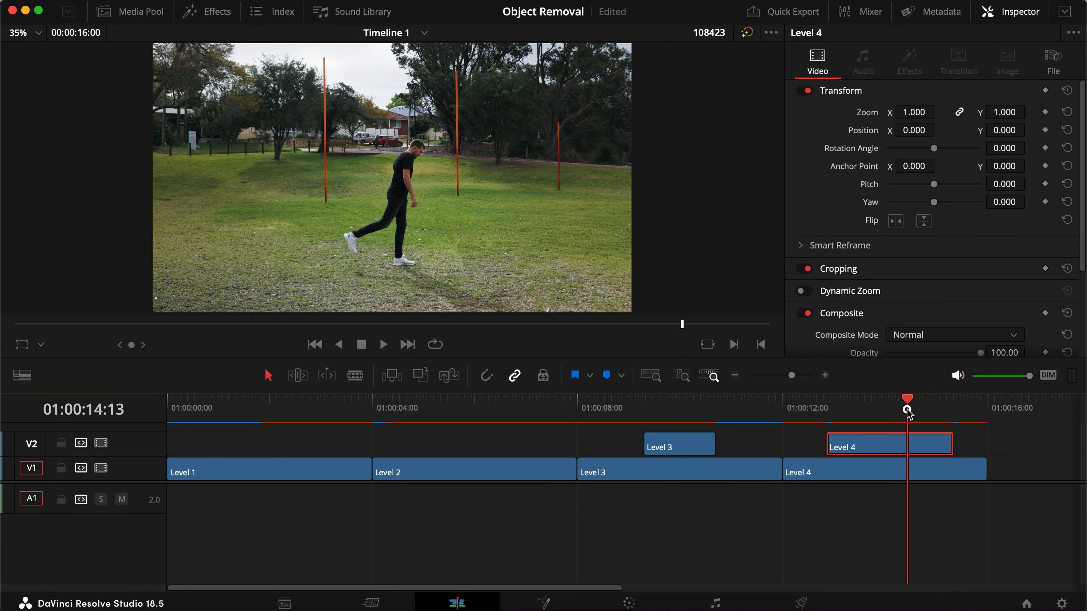